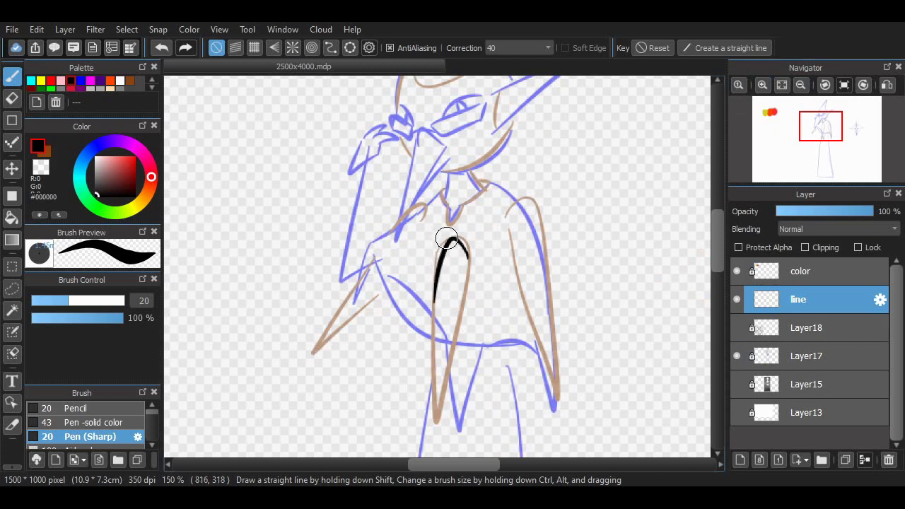
Ink the round-topped, pointed strip in the middle of the torso with black lines on the line layer, following the sketch
{"action": "mouse_move", "coordinate": [460, 233]}
{"action": "left_mouse_down"}
{"action": "mouse_move", "coordinate": [436, 244]}
{"action": "mouse_move", "coordinate": [469, 252]}
{"action": "mouse_move", "coordinate": [453, 285]}
{"action": "left_mouse_up"}
{"action": "key", "text": "ctrl+z"}
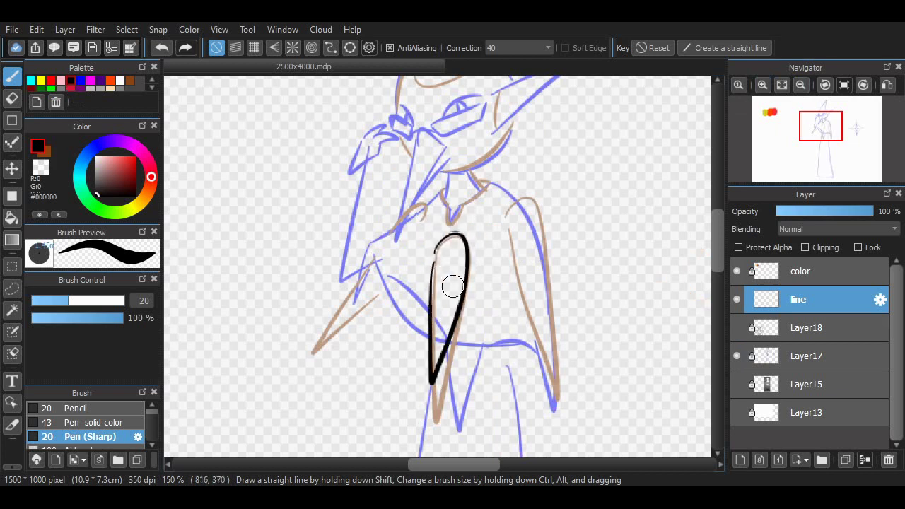
{"action": "key", "text": "ctrl+z"}
{"action": "left_click_drag", "start_coordinate": [435, 249], "coordinate": [465, 301]}
{"action": "mouse_move", "coordinate": [453, 340]}
{"action": "left_mouse_down"}
{"action": "mouse_move", "coordinate": [427, 269]}
{"action": "mouse_move", "coordinate": [465, 246]}
{"action": "mouse_move", "coordinate": [428, 297]}
{"action": "left_mouse_up"}
{"action": "key", "text": "ctrl+z"}
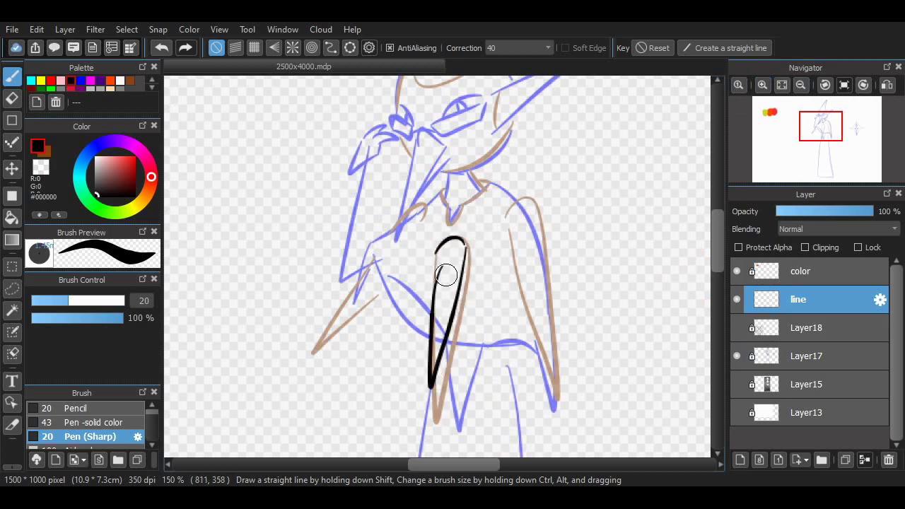
{"action": "key", "text": "ctrl+z"}
{"action": "left_click_drag", "start_coordinate": [433, 254], "coordinate": [438, 357]}
{"action": "left_click", "coordinate": [465, 247], "text": "shift"}
{"action": "key", "text": "ctrl+z"}
Ink the figure's right-hand arm as a round-topped shape tapering to a point beside the torso
{"action": "mouse_move", "coordinate": [509, 221]}
{"action": "left_mouse_down"}
{"action": "mouse_move", "coordinate": [541, 217]}
{"action": "mouse_move", "coordinate": [554, 354]}
{"action": "mouse_move", "coordinate": [523, 210]}
{"action": "mouse_move", "coordinate": [536, 212]}
{"action": "mouse_move", "coordinate": [545, 385]}
{"action": "left_mouse_up"}
{"action": "key", "text": "ctrl+z"}
{"action": "key", "text": "ctrl+z"}
{"action": "left_click_drag", "start_coordinate": [515, 233], "coordinate": [556, 375]}
{"action": "key", "text": "ctrl+z"}
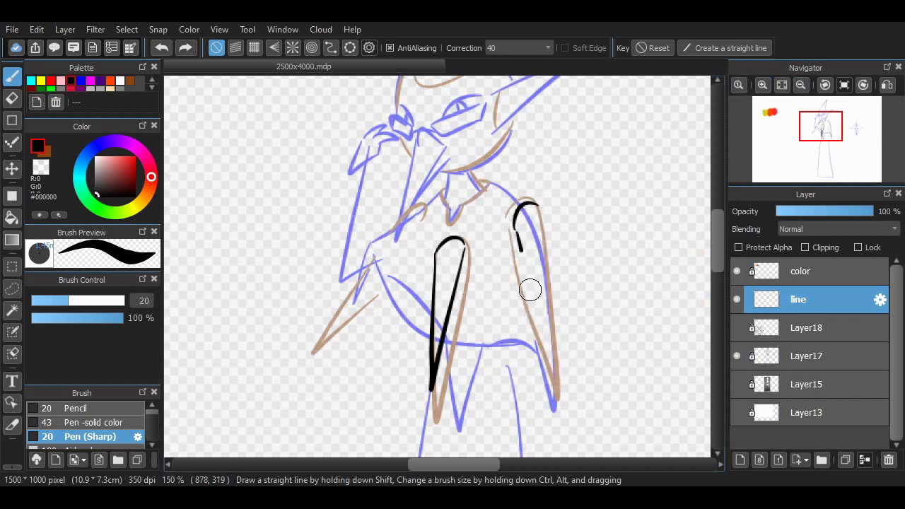
{"action": "left_click_drag", "start_coordinate": [534, 209], "coordinate": [556, 372]}
{"action": "key", "text": "ctrl+z"}
{"action": "left_click_drag", "start_coordinate": [515, 233], "coordinate": [564, 376]}
{"action": "left_click_drag", "start_coordinate": [532, 207], "coordinate": [570, 381]}
{"action": "key", "text": "ctrl+z"}
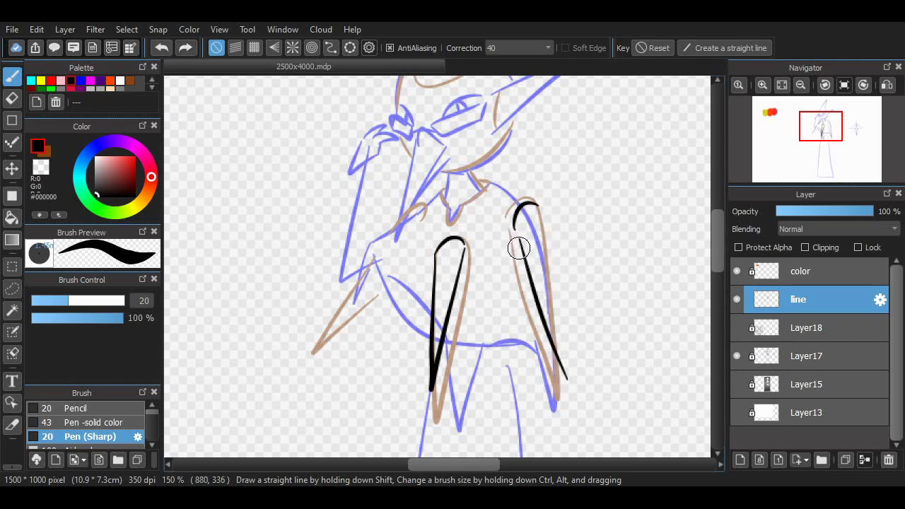
{"action": "mouse_move", "coordinate": [517, 239]}
{"action": "left_mouse_down"}
{"action": "mouse_move", "coordinate": [559, 331]}
{"action": "mouse_move", "coordinate": [540, 228]}
{"action": "left_mouse_up"}
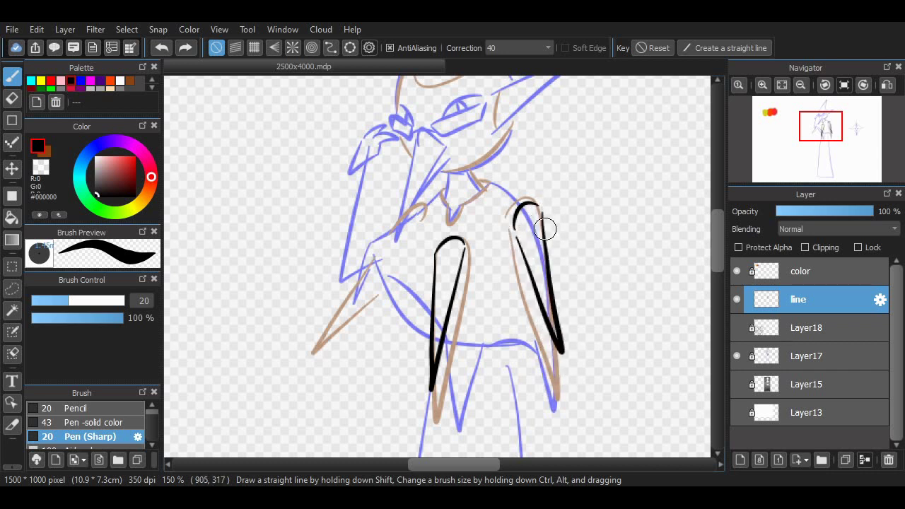
Ink the long beak-like nose, with its rounded bridge, downward point, inner ridge and lower edge
{"action": "scroll", "coordinate": [708, 212], "scroll_direction": "up", "scroll_amount": 3}
{"action": "scroll", "coordinate": [614, 225], "scroll_direction": "up", "scroll_amount": 1}
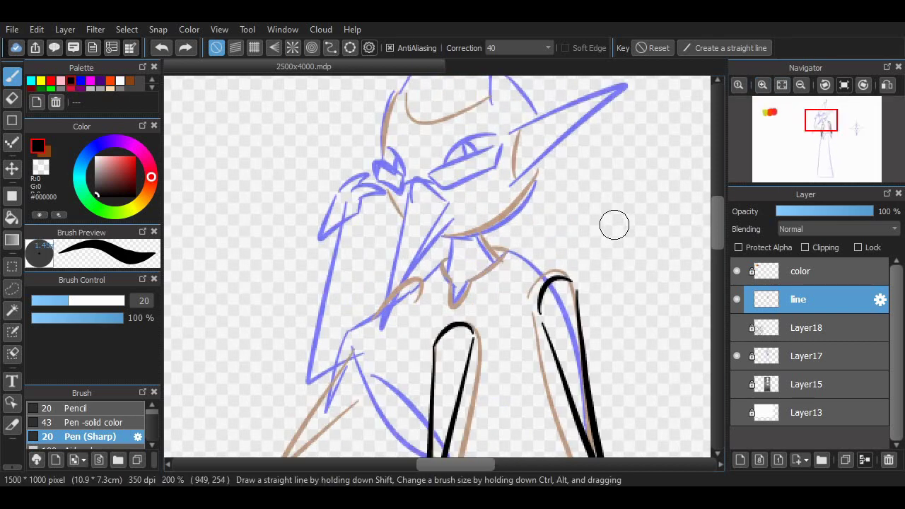
{"action": "left_click_drag", "start_coordinate": [404, 204], "coordinate": [404, 228]}
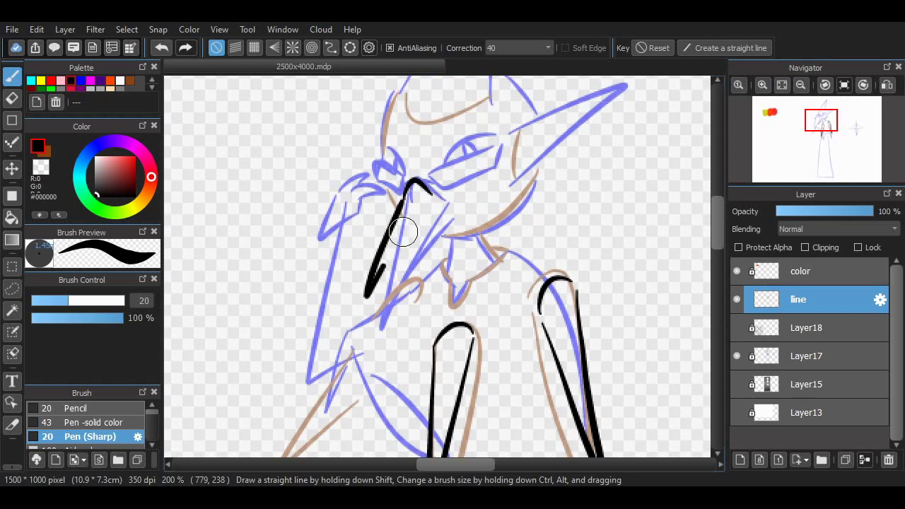
{"action": "key", "text": "ctrl+z"}
{"action": "mouse_move", "coordinate": [404, 196]}
{"action": "left_mouse_down"}
{"action": "mouse_move", "coordinate": [376, 307]}
{"action": "mouse_move", "coordinate": [457, 224]}
{"action": "left_mouse_up"}
{"action": "key", "text": "ctrl+z"}
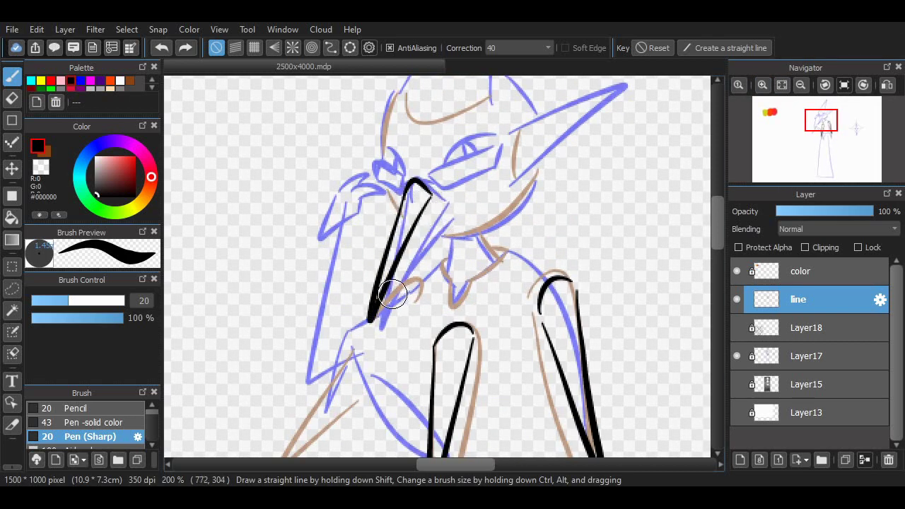
{"action": "left_click_drag", "start_coordinate": [374, 317], "coordinate": [453, 204]}
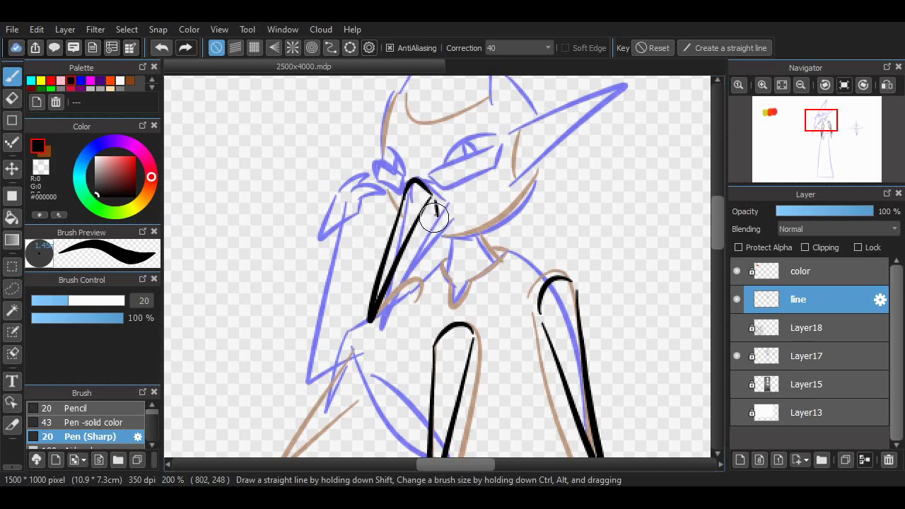
{"action": "key", "text": "ctrl+z"}
{"action": "mouse_move", "coordinate": [369, 319]}
{"action": "left_mouse_down"}
{"action": "mouse_move", "coordinate": [435, 213]}
{"action": "mouse_move", "coordinate": [444, 225]}
{"action": "left_mouse_up"}
{"action": "key", "text": "ctrl+z"}
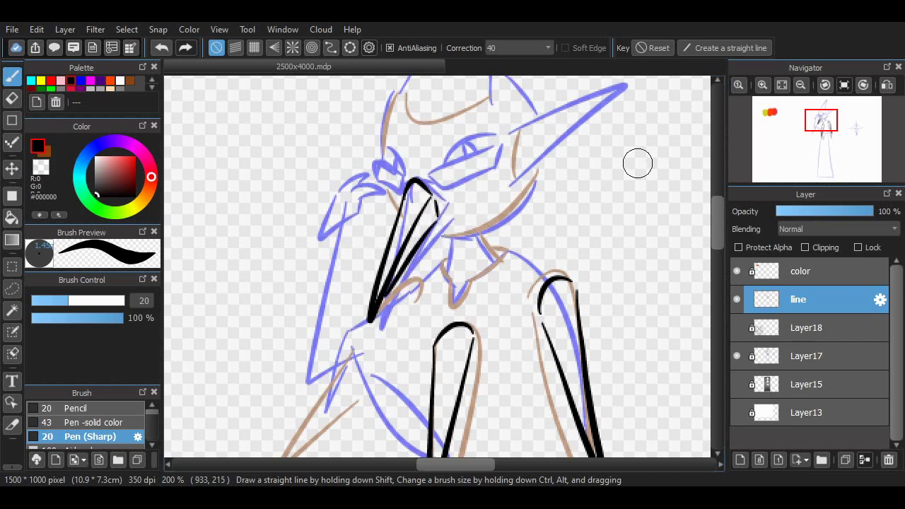
Ink the angular outlines of both eyes on either side of the nose bridge
{"action": "scroll", "coordinate": [535, 251], "scroll_direction": "up", "scroll_amount": 2}
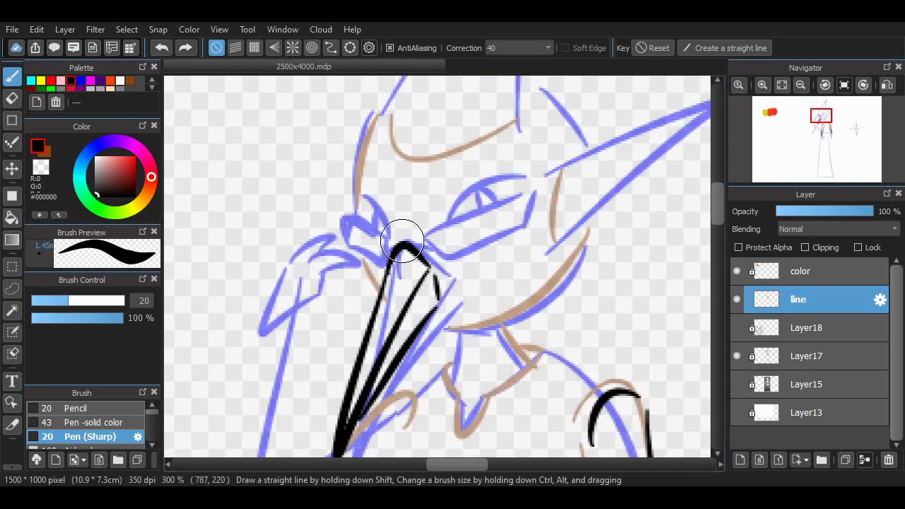
{"action": "left_click_drag", "start_coordinate": [383, 254], "coordinate": [445, 261]}
{"action": "mouse_move", "coordinate": [430, 226]}
{"action": "left_mouse_down"}
{"action": "mouse_move", "coordinate": [532, 194]}
{"action": "mouse_move", "coordinate": [432, 249]}
{"action": "mouse_move", "coordinate": [499, 203]}
{"action": "mouse_move", "coordinate": [447, 256]}
{"action": "left_mouse_up"}
{"action": "key", "text": "ctrl+z"}
{"action": "scroll", "coordinate": [442, 258], "scroll_direction": "up", "scroll_amount": 1}
{"action": "mouse_move", "coordinate": [389, 237]}
{"action": "left_mouse_down"}
{"action": "mouse_move", "coordinate": [305, 213]}
{"action": "mouse_move", "coordinate": [366, 228]}
{"action": "left_mouse_up"}
{"action": "left_click_drag", "start_coordinate": [445, 207], "coordinate": [550, 156]}
{"action": "key", "text": "ctrl+z"}
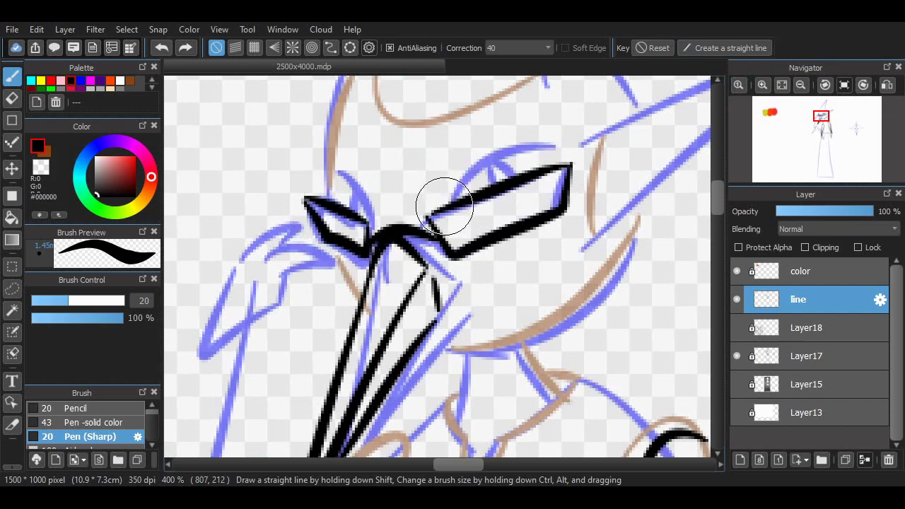
Ink the curved upper lid above each eye
{"action": "left_click_drag", "start_coordinate": [449, 202], "coordinate": [562, 146]}
{"action": "left_click_drag", "start_coordinate": [368, 217], "coordinate": [336, 177]}
{"action": "key", "text": "ctrl+z"}
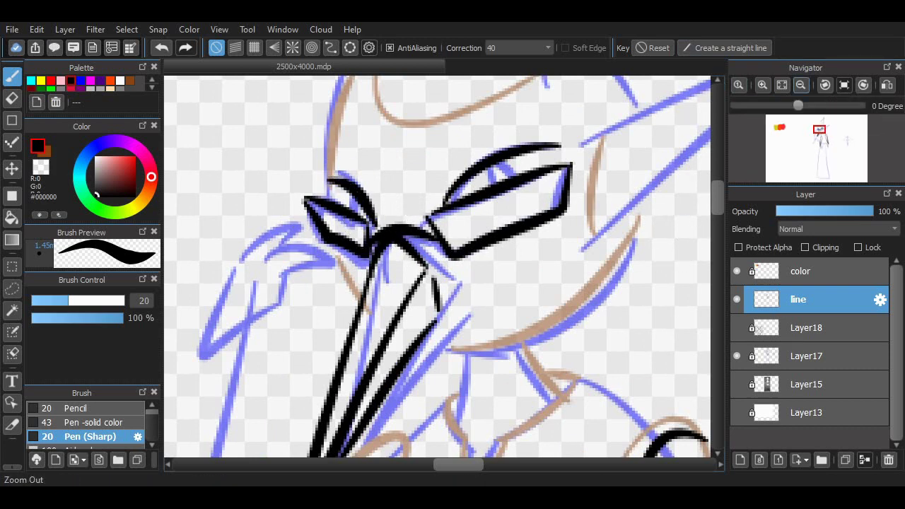
Ink the long pointed ear, with its short inner edge and the two long edges meeting at the tip
{"action": "left_click", "coordinate": [801, 84]}
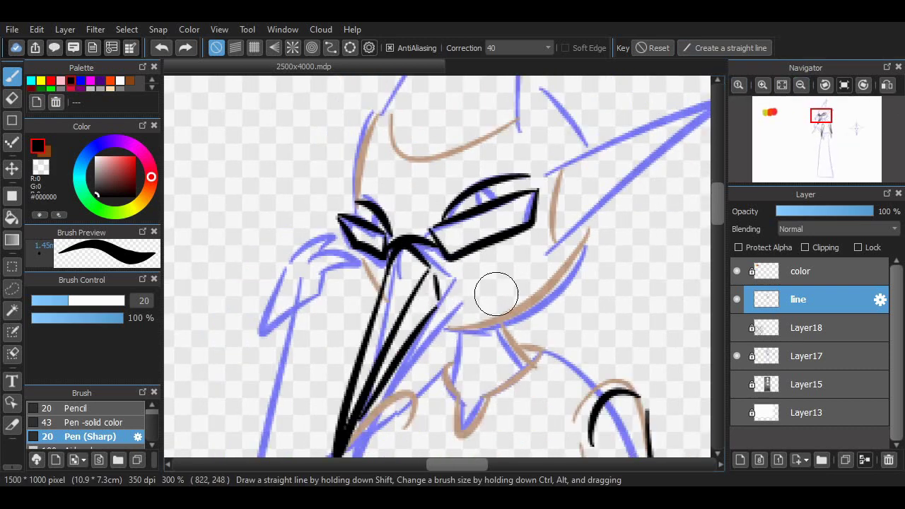
{"action": "scroll", "coordinate": [495, 293], "scroll_direction": "up", "scroll_amount": 3}
{"action": "scroll", "coordinate": [396, 276], "scroll_direction": "right", "scroll_amount": 5}
{"action": "mouse_move", "coordinate": [378, 267]}
{"action": "left_mouse_down"}
{"action": "mouse_move", "coordinate": [418, 309]}
{"action": "mouse_move", "coordinate": [495, 205]}
{"action": "left_mouse_up"}
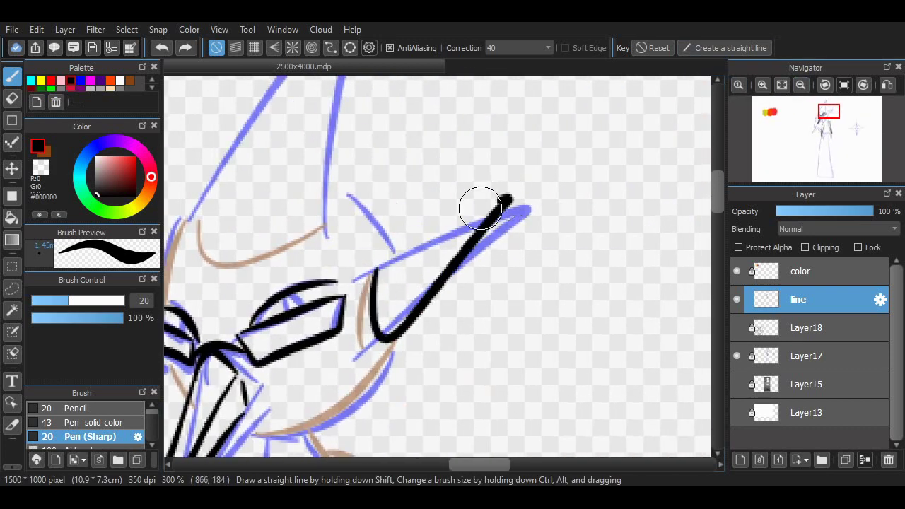
{"action": "key", "text": "ctrl+z"}
{"action": "mouse_move", "coordinate": [378, 259]}
{"action": "left_mouse_down"}
{"action": "mouse_move", "coordinate": [520, 201]}
{"action": "mouse_move", "coordinate": [390, 258]}
{"action": "mouse_move", "coordinate": [399, 320]}
{"action": "mouse_move", "coordinate": [524, 203]}
{"action": "left_mouse_up"}
{"action": "key", "text": "ctrl+z"}
{"action": "key", "text": "ctrl+z"}
{"action": "scroll", "coordinate": [411, 263], "scroll_direction": "left", "scroll_amount": 5}
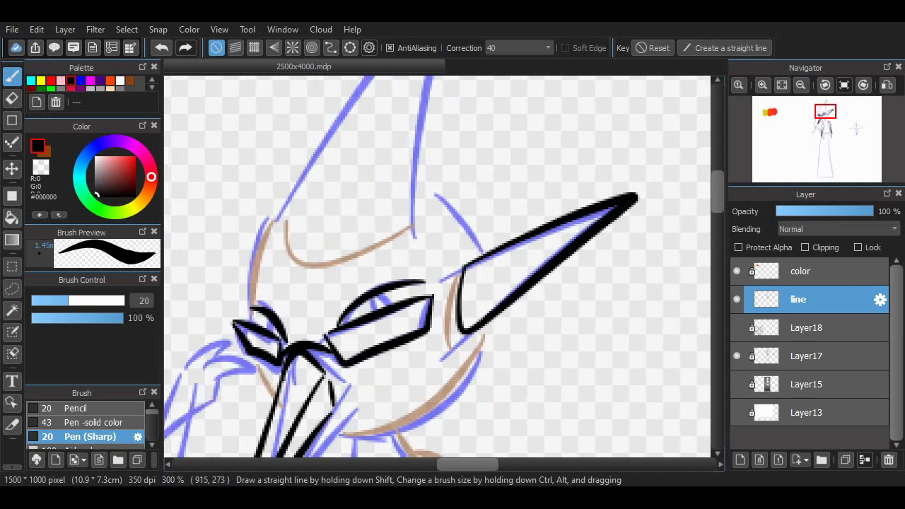
Ink the V-shaped notch on the forehead and the sides of the tall peak rising above the head
{"action": "scroll", "coordinate": [379, 334], "scroll_direction": "up", "scroll_amount": 3}
{"action": "left_click_drag", "start_coordinate": [380, 333], "coordinate": [396, 418]}
{"action": "key", "text": "ctrl+z"}
{"action": "mouse_move", "coordinate": [511, 344]}
{"action": "left_mouse_down"}
{"action": "mouse_move", "coordinate": [379, 334]}
{"action": "mouse_move", "coordinate": [424, 263]}
{"action": "left_mouse_up"}
{"action": "mouse_move", "coordinate": [467, 205]}
{"action": "left_mouse_down"}
{"action": "mouse_move", "coordinate": [517, 330]}
{"action": "mouse_move", "coordinate": [582, 81]}
{"action": "mouse_move", "coordinate": [387, 331]}
{"action": "mouse_move", "coordinate": [495, 299]}
{"action": "mouse_move", "coordinate": [404, 307]}
{"action": "mouse_move", "coordinate": [498, 316]}
{"action": "mouse_move", "coordinate": [467, 240]}
{"action": "mouse_move", "coordinate": [466, 209]}
{"action": "left_mouse_up"}
{"action": "key", "text": "ctrl+z"}
{"action": "scroll", "coordinate": [427, 339], "scroll_direction": "down", "scroll_amount": 1}
{"action": "key", "text": "ctrl+z"}
{"action": "key", "text": "ctrl+z"}
{"action": "key", "text": "ctrl+z"}
{"action": "scroll", "coordinate": [467, 241], "scroll_direction": "up", "scroll_amount": 1}
{"action": "scroll", "coordinate": [438, 266], "scroll_direction": "up", "scroll_amount": 3}
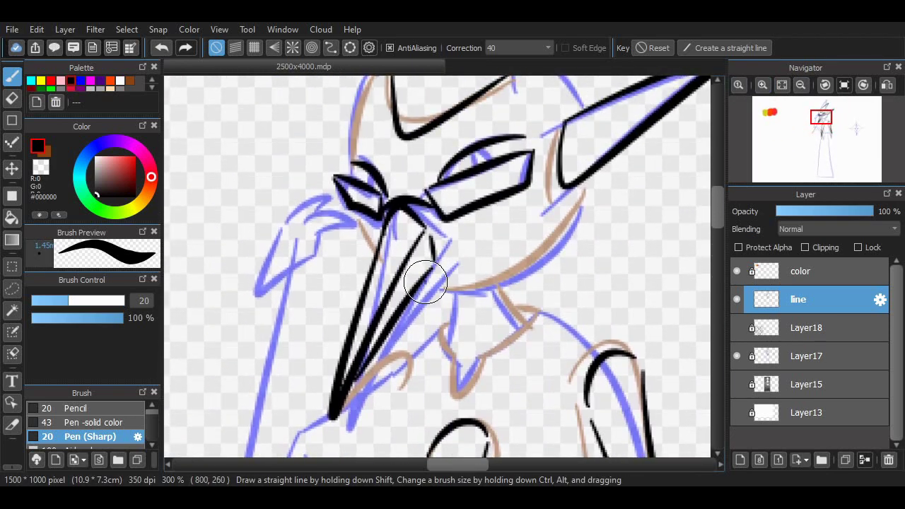
Ink the head contour: the jaw curve, the back of the head above the ear, and the forehead and cheek edge
{"action": "scroll", "coordinate": [669, 198], "scroll_direction": "up", "scroll_amount": 2}
{"action": "key", "text": "ctrl+z"}
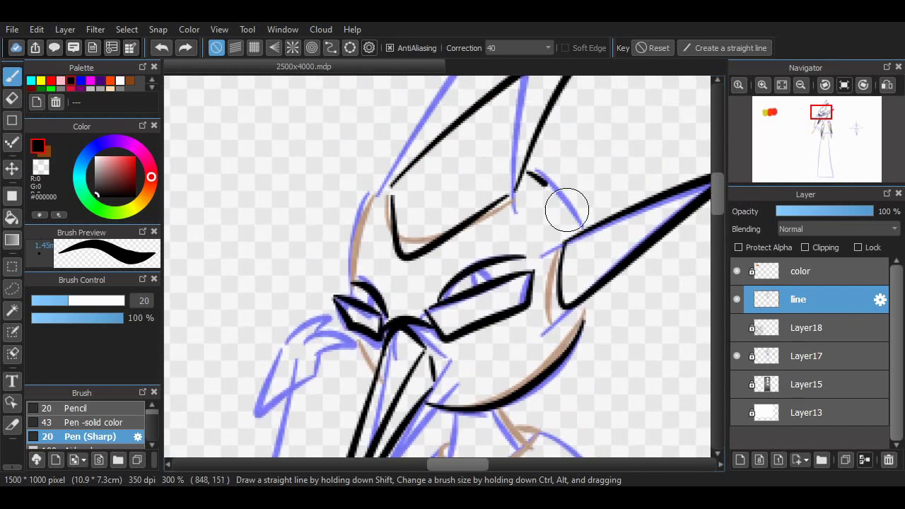
{"action": "key", "text": "ctrl+z"}
{"action": "mouse_move", "coordinate": [532, 168]}
{"action": "left_mouse_down"}
{"action": "mouse_move", "coordinate": [582, 229]}
{"action": "mouse_move", "coordinate": [539, 171]}
{"action": "mouse_move", "coordinate": [579, 231]}
{"action": "left_mouse_up"}
{"action": "key", "text": "ctrl+z"}
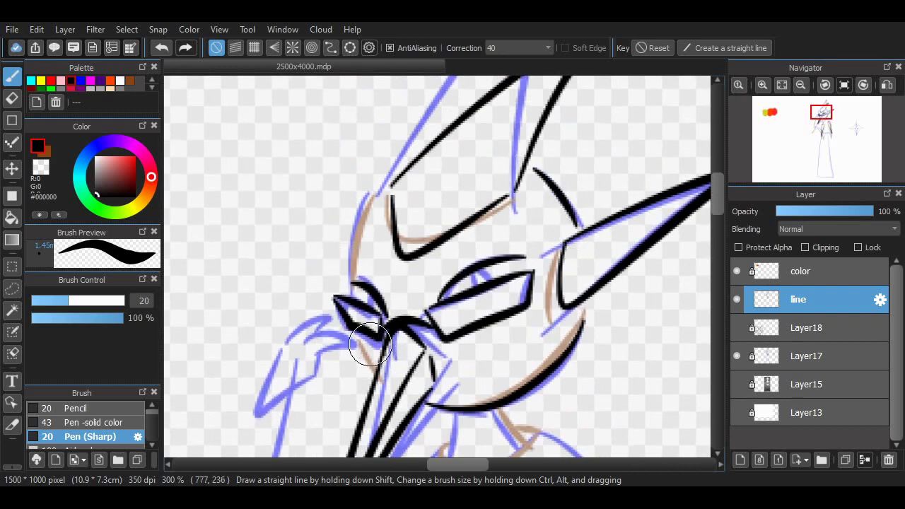
{"action": "left_click_drag", "start_coordinate": [357, 302], "coordinate": [396, 209]}
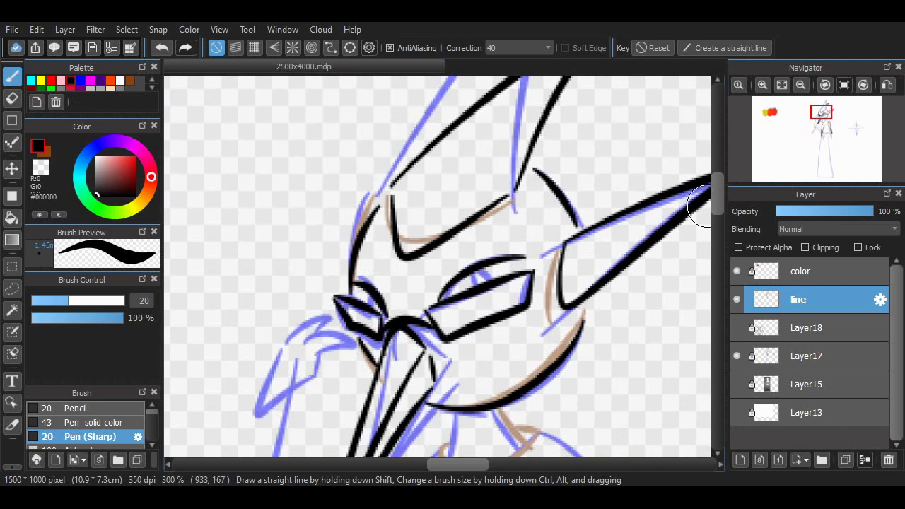
Ink the pointed front of the collar and its edge running up towards the shoulder
{"action": "scroll", "coordinate": [700, 205], "scroll_direction": "down", "scroll_amount": 3}
{"action": "scroll", "coordinate": [462, 276], "scroll_direction": "up", "scroll_amount": 1}
{"action": "left_click_drag", "start_coordinate": [462, 311], "coordinate": [551, 283]}
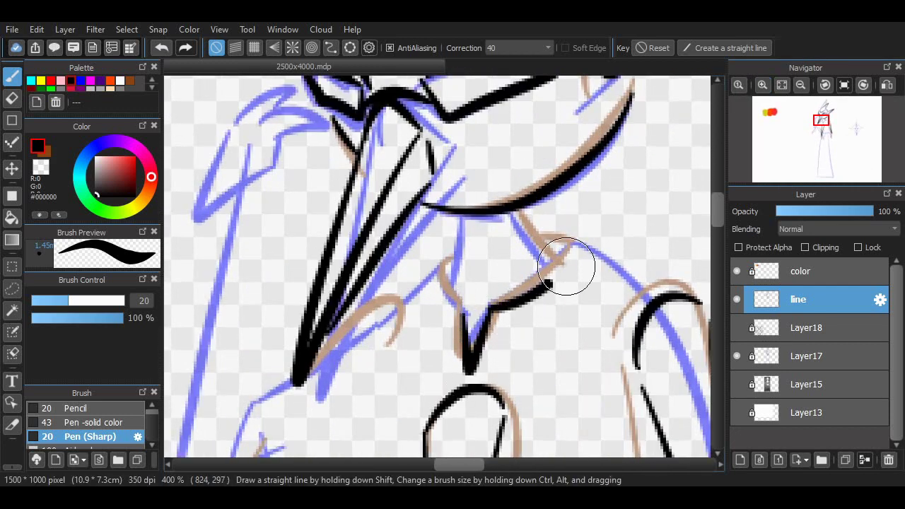
{"action": "key", "text": "ctrl+z"}
{"action": "mouse_move", "coordinate": [490, 307]}
{"action": "left_mouse_down"}
{"action": "mouse_move", "coordinate": [573, 240]}
{"action": "mouse_move", "coordinate": [632, 299]}
{"action": "left_mouse_up"}
{"action": "key", "text": "ctrl+z"}
Ink the shoulder line from the collar to the arm, plus the neck sides and collar folds
{"action": "left_click_drag", "start_coordinate": [573, 240], "coordinate": [634, 294]}
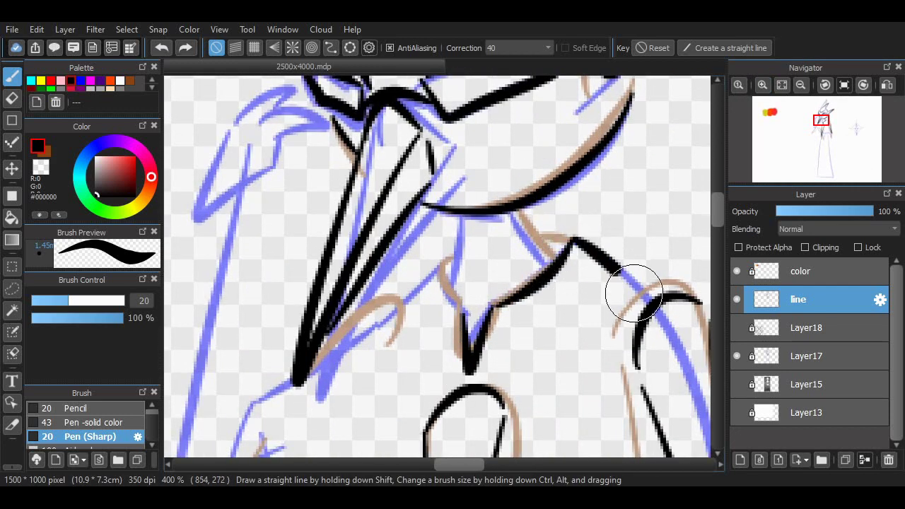
{"action": "key", "text": "ctrl+z"}
{"action": "left_click_drag", "start_coordinate": [573, 241], "coordinate": [647, 293]}
{"action": "mouse_move", "coordinate": [456, 276]}
{"action": "left_mouse_down"}
{"action": "mouse_move", "coordinate": [462, 218]}
{"action": "mouse_move", "coordinate": [491, 221]}
{"action": "mouse_move", "coordinate": [515, 250]}
{"action": "mouse_move", "coordinate": [546, 227]}
{"action": "mouse_move", "coordinate": [512, 217]}
{"action": "mouse_move", "coordinate": [534, 239]}
{"action": "mouse_move", "coordinate": [582, 248]}
{"action": "left_mouse_up"}
{"action": "key", "text": "ctrl+z"}
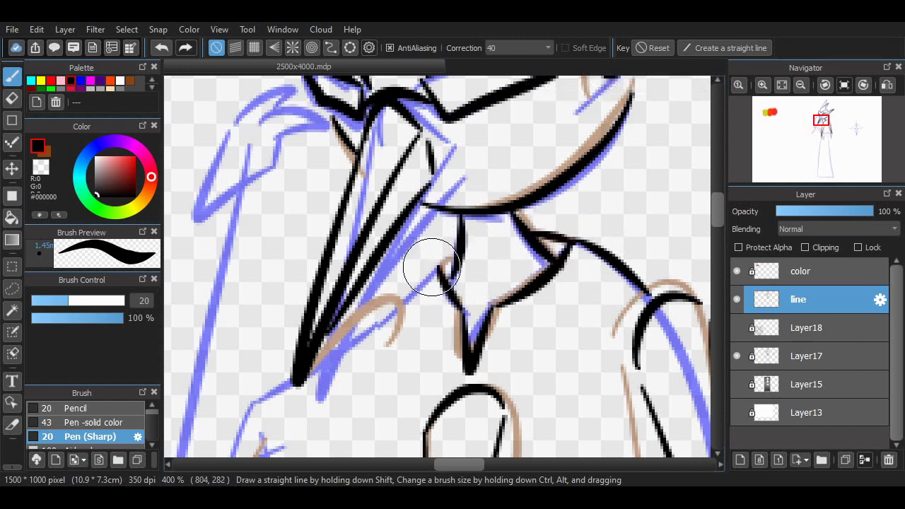
Ink a curved hem line across the waist between the middle strip and the right-hand arm
{"action": "scroll", "coordinate": [390, 324], "scroll_direction": "down", "scroll_amount": 1}
{"action": "scroll", "coordinate": [439, 311], "scroll_direction": "down", "scroll_amount": 6}
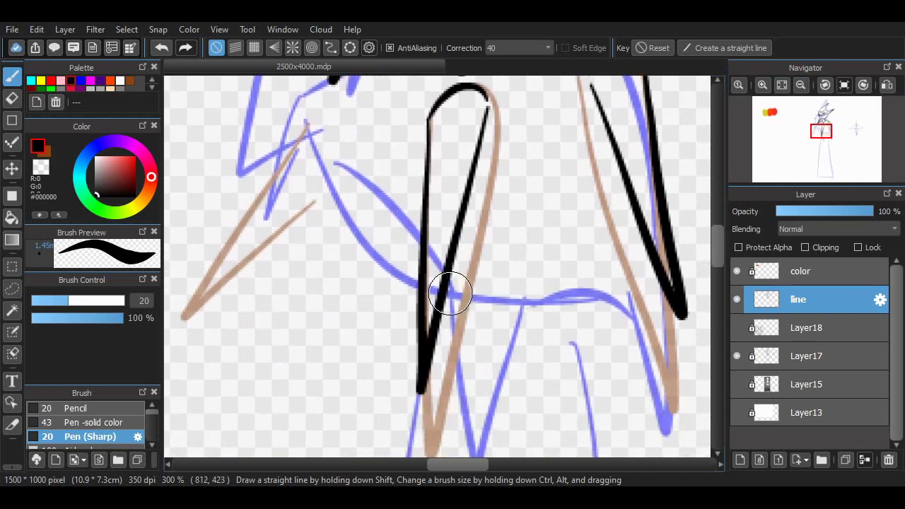
{"action": "left_click_drag", "start_coordinate": [450, 294], "coordinate": [693, 252]}
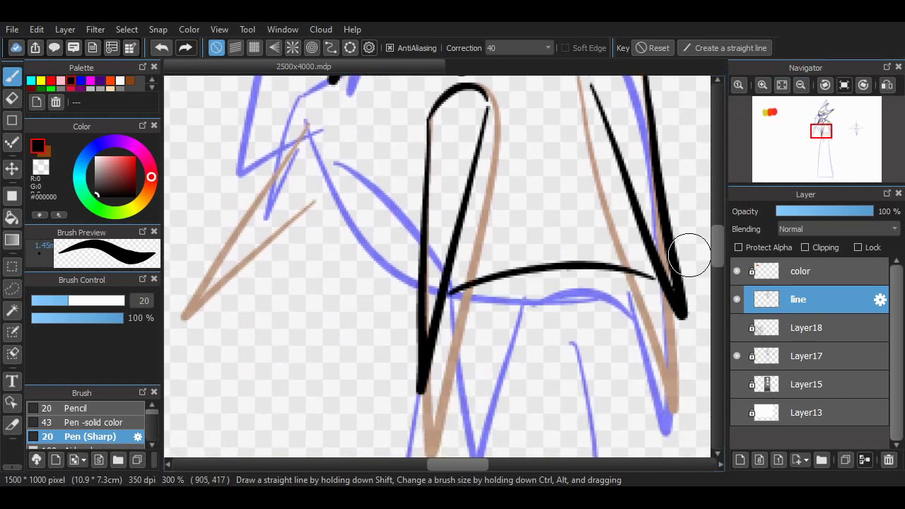
Ink the curved fingers of the raised hand beside the face
{"action": "scroll", "coordinate": [546, 278], "scroll_direction": "up", "scroll_amount": 3}
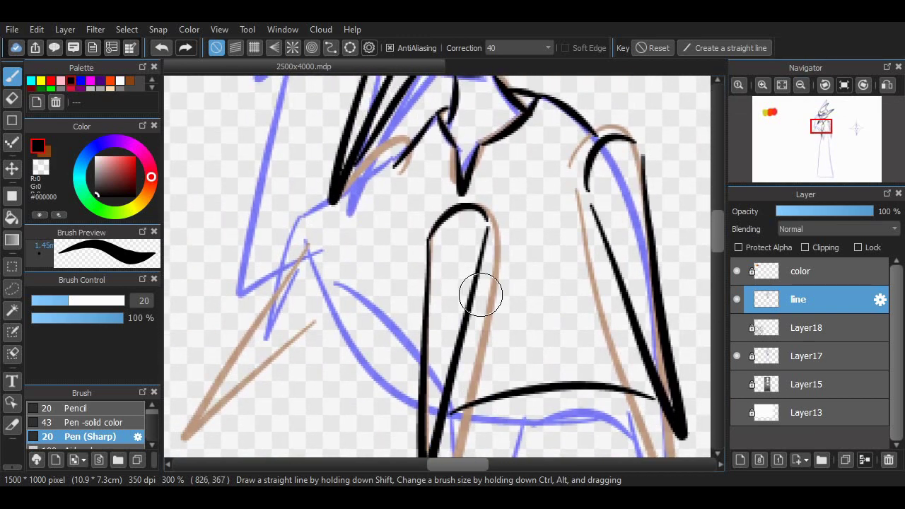
{"action": "scroll", "coordinate": [437, 266], "scroll_direction": "up", "scroll_amount": 5}
{"action": "scroll", "coordinate": [438, 266], "scroll_direction": "down", "scroll_amount": 4}
{"action": "scroll", "coordinate": [438, 267], "scroll_direction": "left", "scroll_amount": 3}
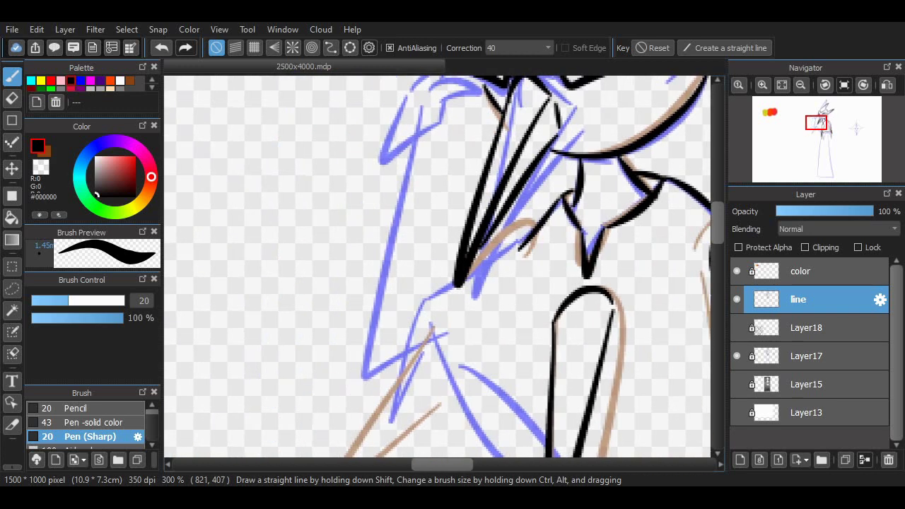
{"action": "scroll", "coordinate": [437, 267], "scroll_direction": "up", "scroll_amount": 2}
{"action": "scroll", "coordinate": [521, 219], "scroll_direction": "up", "scroll_amount": 1}
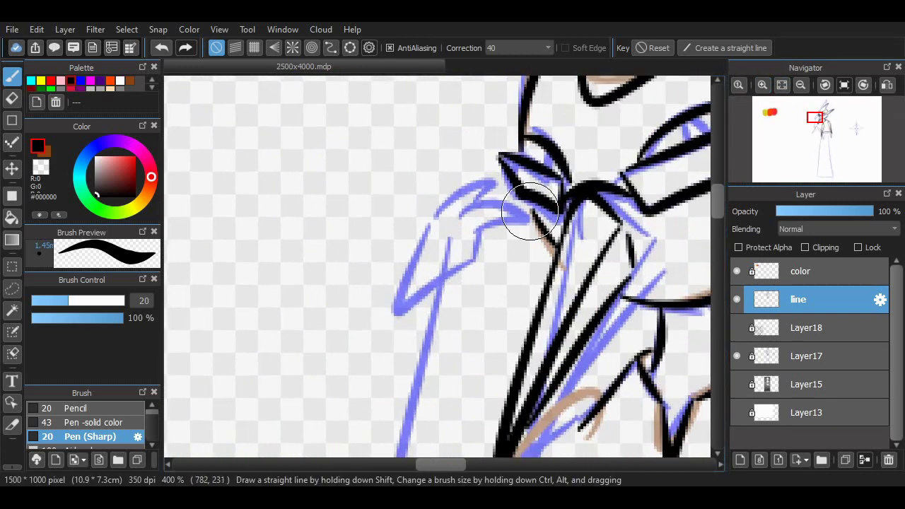
{"action": "mouse_move", "coordinate": [515, 221]}
{"action": "left_mouse_down"}
{"action": "mouse_move", "coordinate": [457, 225]}
{"action": "mouse_move", "coordinate": [466, 244]}
{"action": "left_mouse_up"}
{"action": "left_click_drag", "start_coordinate": [509, 200], "coordinate": [453, 234]}
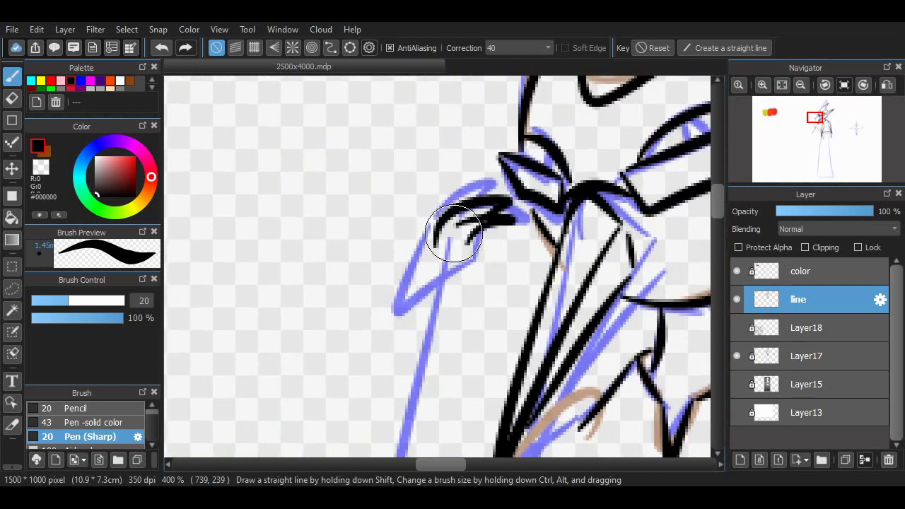
{"action": "key", "text": "ctrl+z"}
{"action": "left_click_drag", "start_coordinate": [520, 202], "coordinate": [453, 237]}
{"action": "left_click_drag", "start_coordinate": [524, 186], "coordinate": [424, 230]}
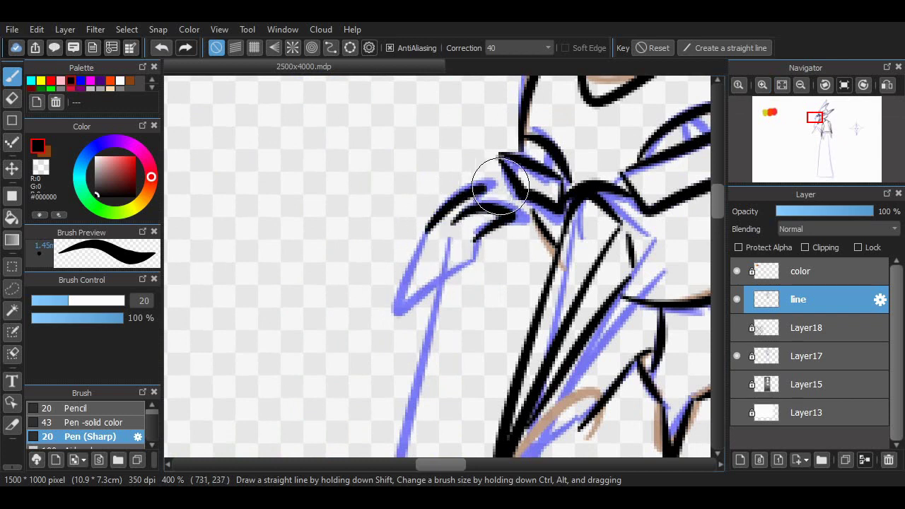
{"action": "left_click_drag", "start_coordinate": [527, 209], "coordinate": [471, 212]}
Ink the pointed shape below the raised hand's fingers, closing its two edges at the lower tip
{"action": "scroll", "coordinate": [506, 446], "scroll_direction": "down", "scroll_amount": 2}
{"action": "scroll", "coordinate": [418, 165], "scroll_direction": "right", "scroll_amount": 2}
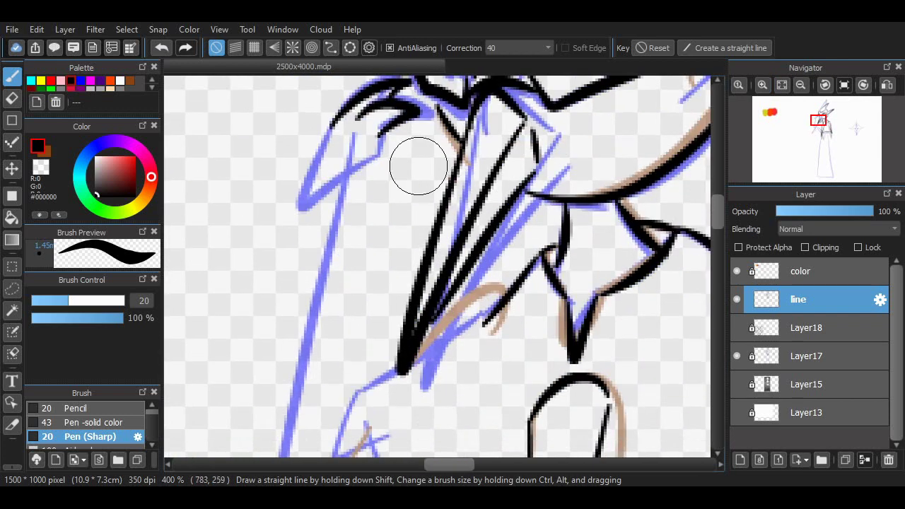
{"action": "mouse_move", "coordinate": [376, 144]}
{"action": "left_mouse_down"}
{"action": "mouse_move", "coordinate": [347, 146]}
{"action": "mouse_move", "coordinate": [382, 134]}
{"action": "left_mouse_up"}
{"action": "key", "text": "ctrl+z"}
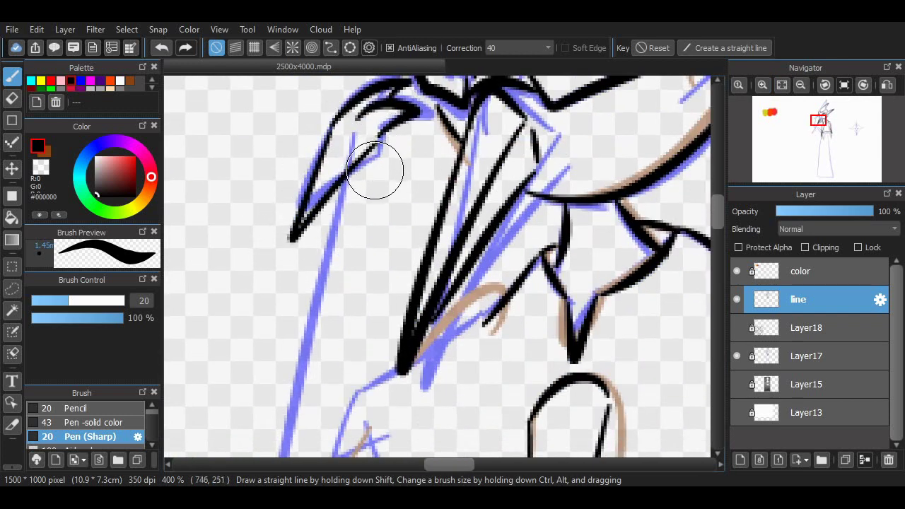
Ink both edges of the raised forearm down from the hand, and the curved lower edge at the elbow
{"action": "scroll", "coordinate": [697, 230], "scroll_direction": "down", "scroll_amount": 1}
{"action": "scroll", "coordinate": [697, 230], "scroll_direction": "up", "scroll_amount": 1}
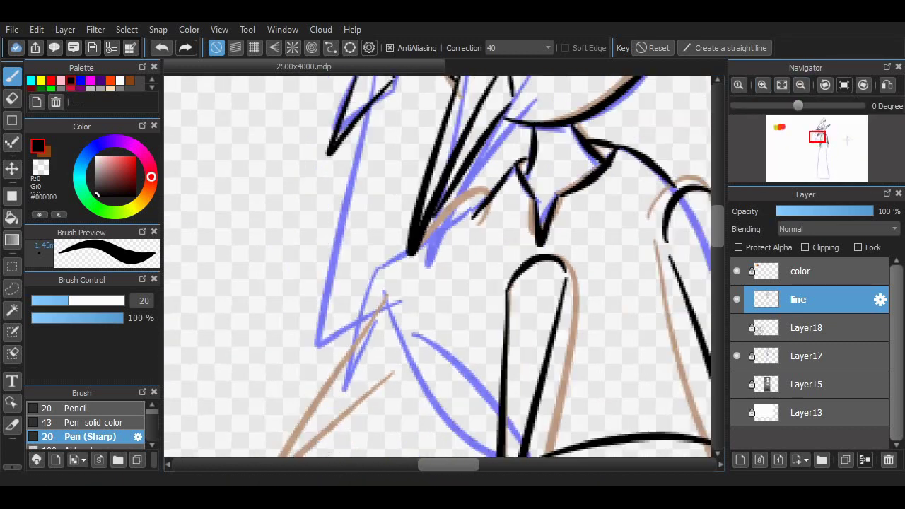
{"action": "left_click_drag", "start_coordinate": [359, 121], "coordinate": [317, 372]}
{"action": "key", "text": "ctrl+z"}
{"action": "mouse_move", "coordinate": [373, 98]}
{"action": "left_mouse_down"}
{"action": "mouse_move", "coordinate": [297, 366]}
{"action": "mouse_move", "coordinate": [358, 263]}
{"action": "left_mouse_up"}
{"action": "mouse_move", "coordinate": [305, 362]}
{"action": "left_mouse_down"}
{"action": "mouse_move", "coordinate": [334, 340]}
{"action": "mouse_move", "coordinate": [377, 333]}
{"action": "left_mouse_up"}
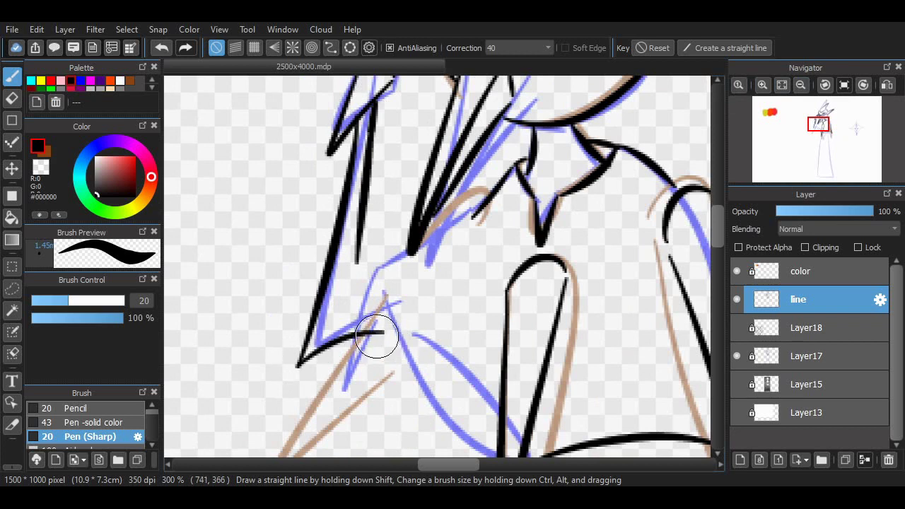
{"action": "scroll", "coordinate": [460, 380], "scroll_direction": "up", "scroll_amount": 5}
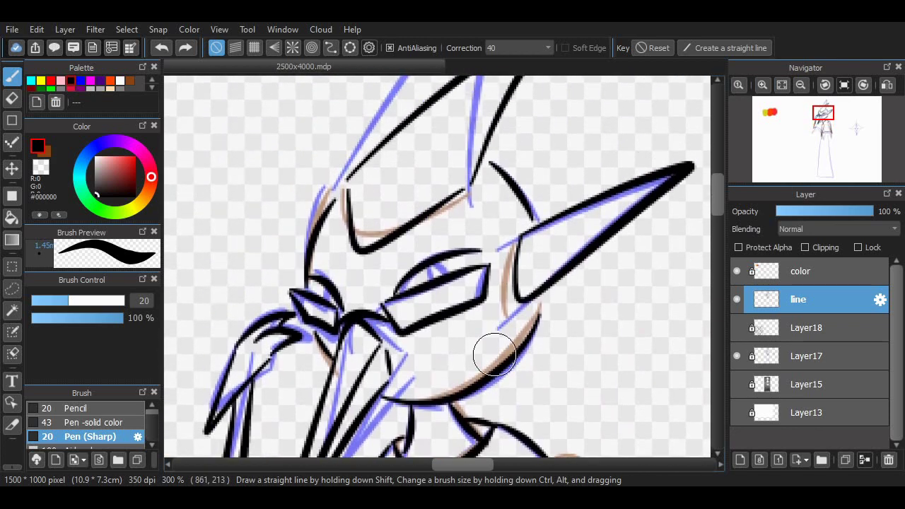
Ink the shoulder line down to the elbow and the torso's side edge to the waist, and close the raised forearm at the elbow
{"action": "left_click_drag", "start_coordinate": [481, 446], "coordinate": [552, 460]}
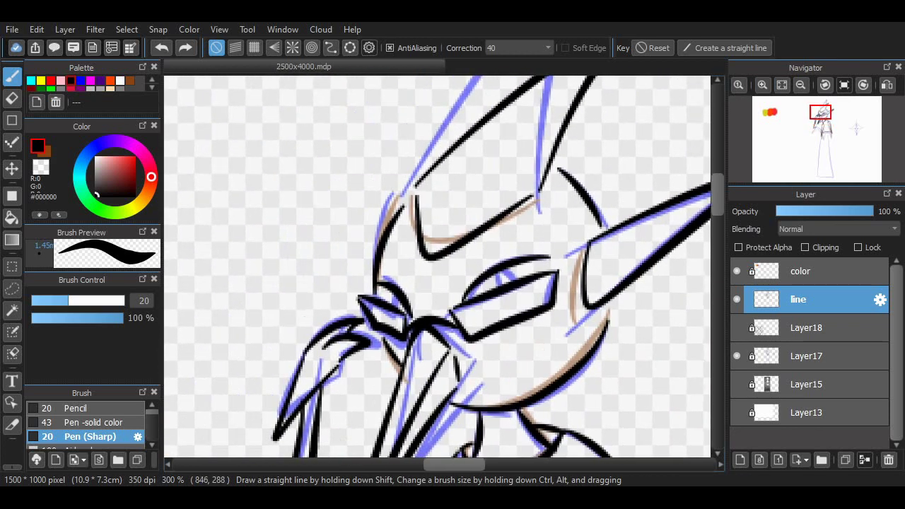
{"action": "scroll", "coordinate": [437, 266], "scroll_direction": "down", "scroll_amount": 3}
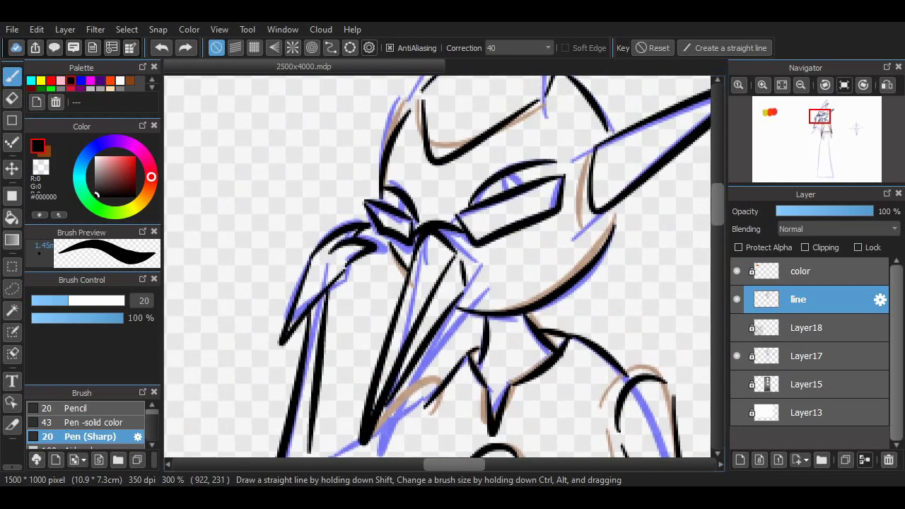
{"action": "scroll", "coordinate": [568, 228], "scroll_direction": "up", "scroll_amount": 1}
{"action": "mouse_move", "coordinate": [419, 147]}
{"action": "left_mouse_down"}
{"action": "mouse_move", "coordinate": [347, 206]}
{"action": "mouse_move", "coordinate": [435, 378]}
{"action": "mouse_move", "coordinate": [341, 249]}
{"action": "mouse_move", "coordinate": [450, 366]}
{"action": "left_mouse_up"}
{"action": "key", "text": "ctrl+z"}
{"action": "key", "text": "ctrl+z"}
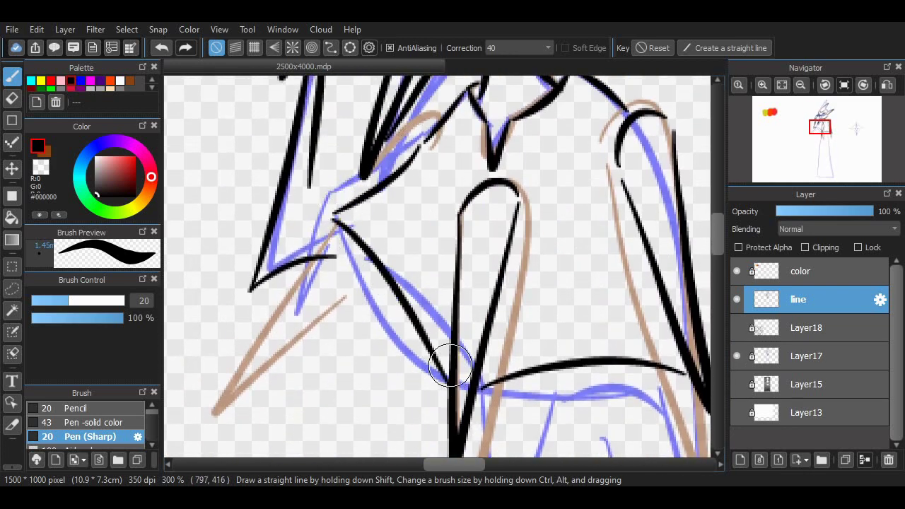
{"action": "scroll", "coordinate": [375, 197], "scroll_direction": "left", "scroll_amount": 2}
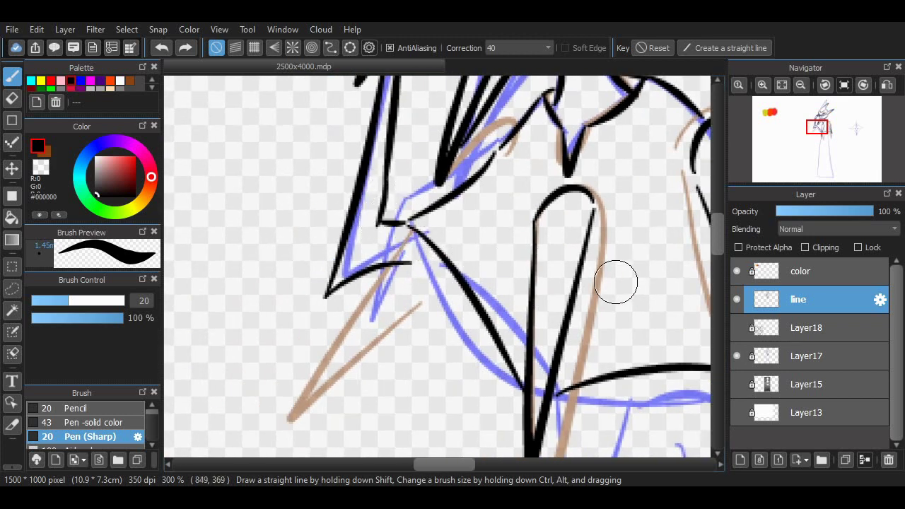
{"action": "scroll", "coordinate": [465, 300], "scroll_direction": "up", "scroll_amount": 1}
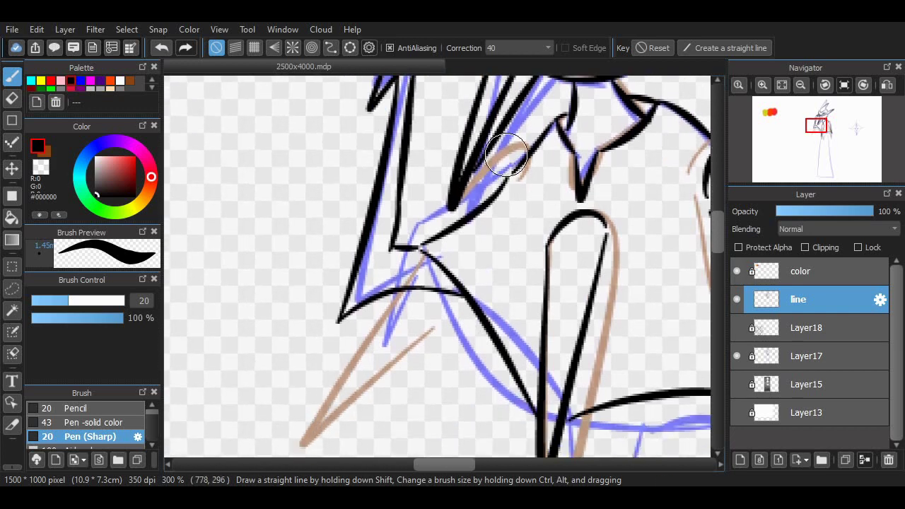
Ink the narrow curved strip over the shoulder below the nose tip and the pointed shape hanging below the elbow
{"action": "left_click_drag", "start_coordinate": [527, 152], "coordinate": [463, 205]}
{"action": "left_click_drag", "start_coordinate": [525, 154], "coordinate": [455, 212]}
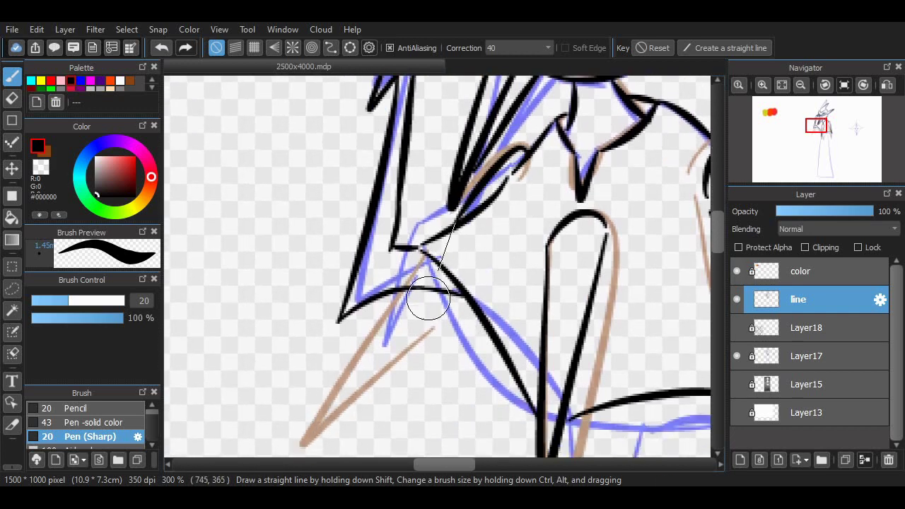
{"action": "left_click_drag", "start_coordinate": [338, 423], "coordinate": [455, 313]}
Ink the two long flared side edges of the skirt below the waist and its bottom hem
{"action": "scroll", "coordinate": [455, 313], "scroll_direction": "right", "scroll_amount": 3}
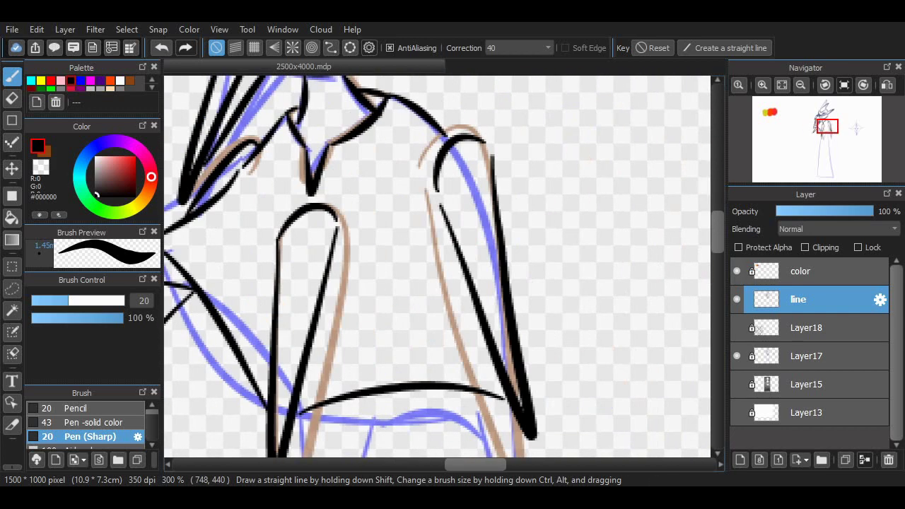
{"action": "scroll", "coordinate": [532, 212], "scroll_direction": "down", "scroll_amount": 3}
{"action": "key", "text": "ctrl+minus"}
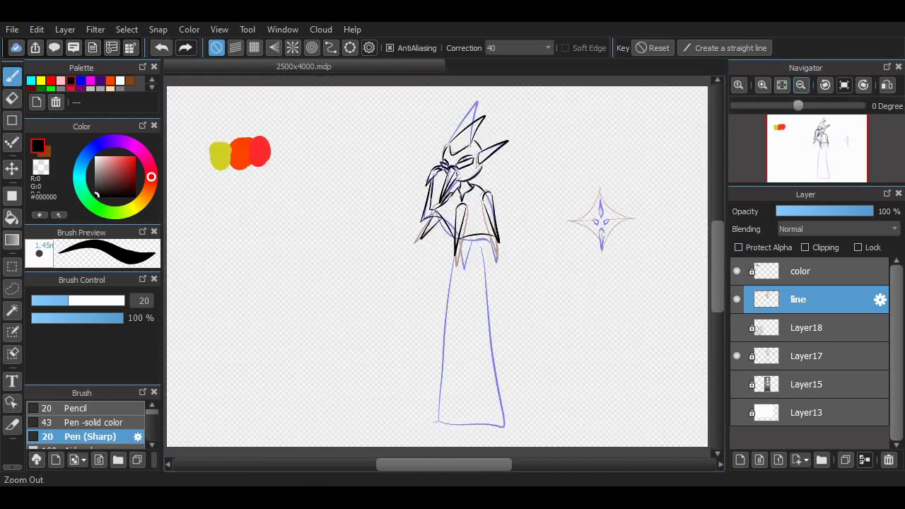
{"action": "scroll", "coordinate": [533, 213], "scroll_direction": "up", "scroll_amount": 3}
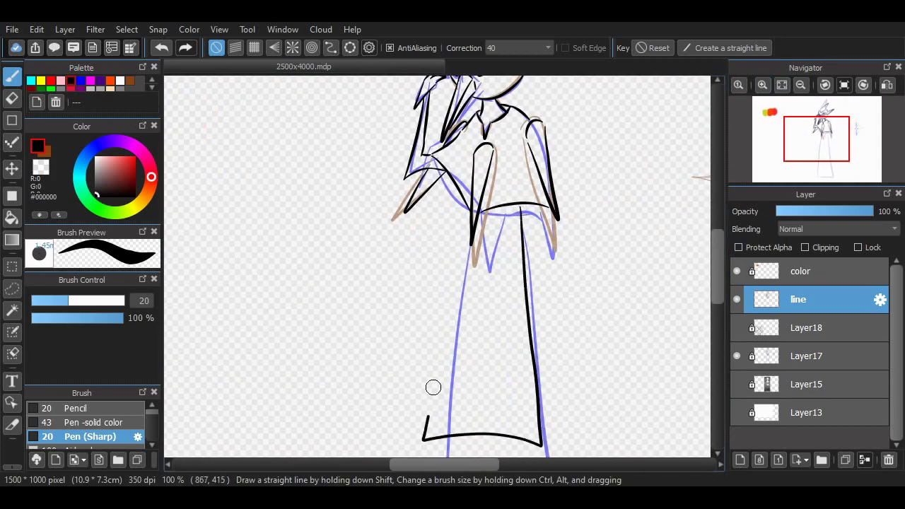
{"action": "key", "text": "ctrl+z"}
{"action": "left_click_drag", "start_coordinate": [517, 210], "coordinate": [538, 428]}
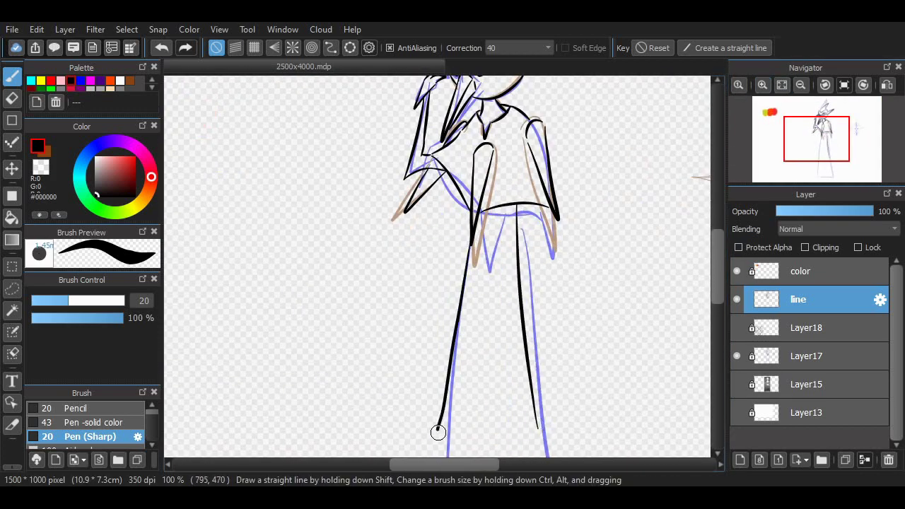
{"action": "scroll", "coordinate": [438, 266], "scroll_direction": "up", "scroll_amount": 5}
Ink the four small diamond shapes inside the star ornament beside the character
{"action": "scroll", "coordinate": [439, 265], "scroll_direction": "right", "scroll_amount": 3}
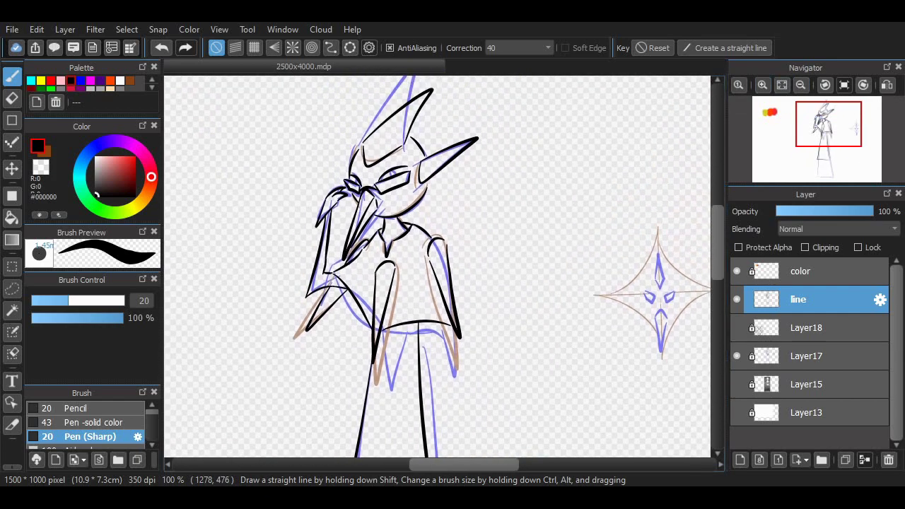
{"action": "scroll", "coordinate": [439, 265], "scroll_direction": "right", "scroll_amount": 3}
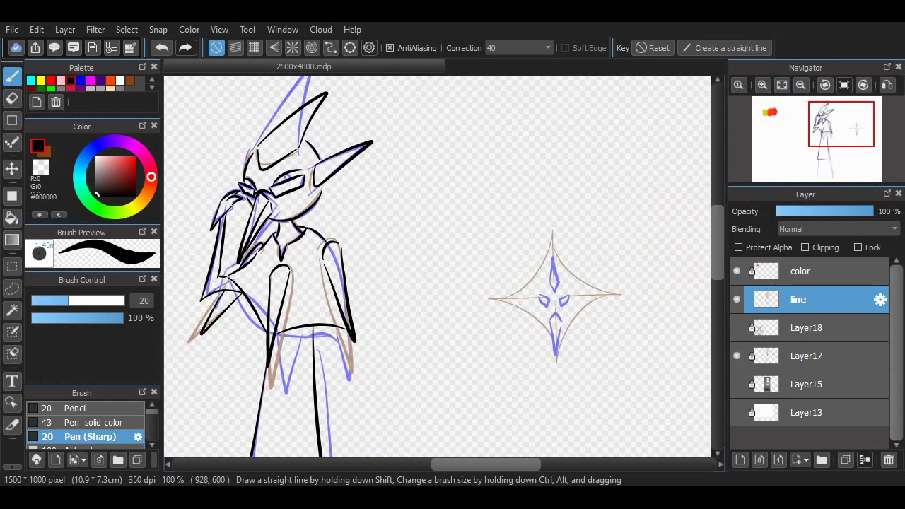
{"action": "left_click", "coordinate": [763, 85]}
{"action": "left_click", "coordinate": [762, 85]}
{"action": "scroll", "coordinate": [477, 449], "scroll_direction": "down", "scroll_amount": 1}
{"action": "scroll", "coordinate": [665, 283], "scroll_direction": "right", "scroll_amount": 3}
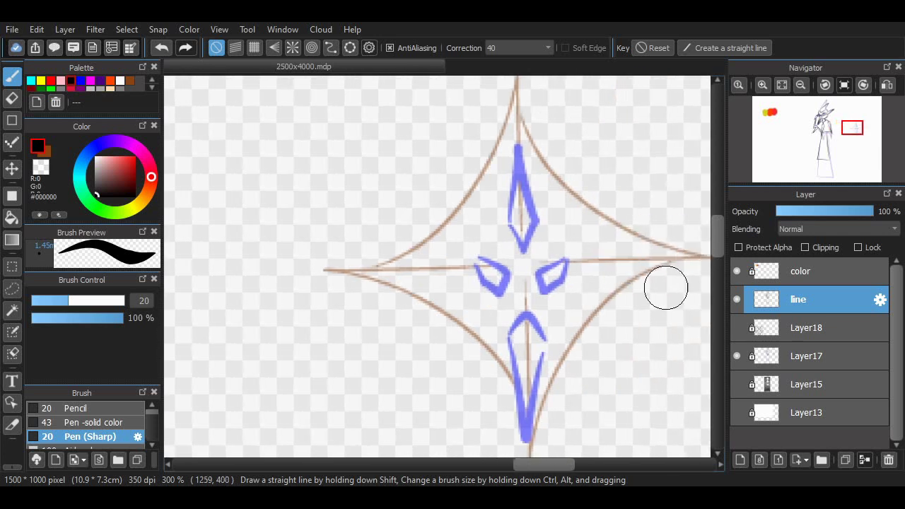
{"action": "scroll", "coordinate": [665, 256], "scroll_direction": "down", "scroll_amount": 2}
{"action": "left_click_drag", "start_coordinate": [549, 227], "coordinate": [549, 217]}
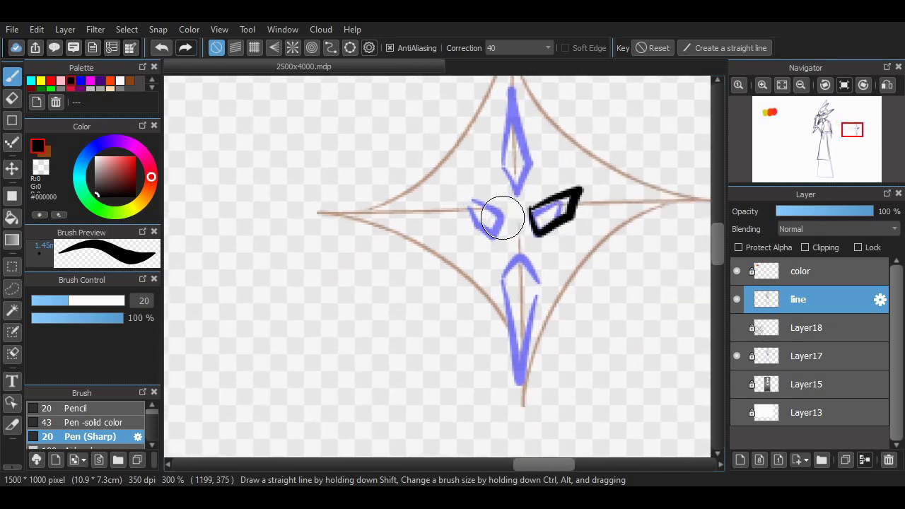
{"action": "left_click_drag", "start_coordinate": [503, 273], "coordinate": [507, 330]}
{"action": "key", "text": "ctrl+z"}
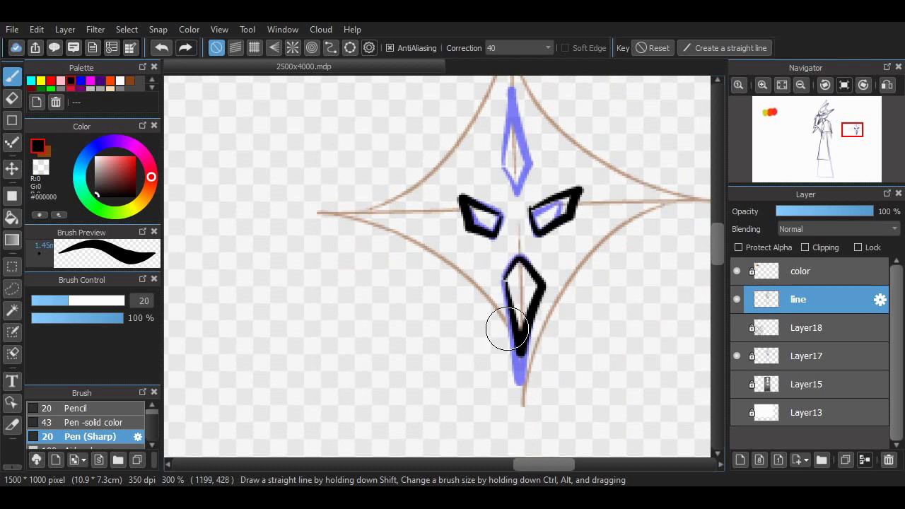
{"action": "left_click_drag", "start_coordinate": [502, 169], "coordinate": [513, 170]}
{"action": "key", "text": "ctrl+z"}
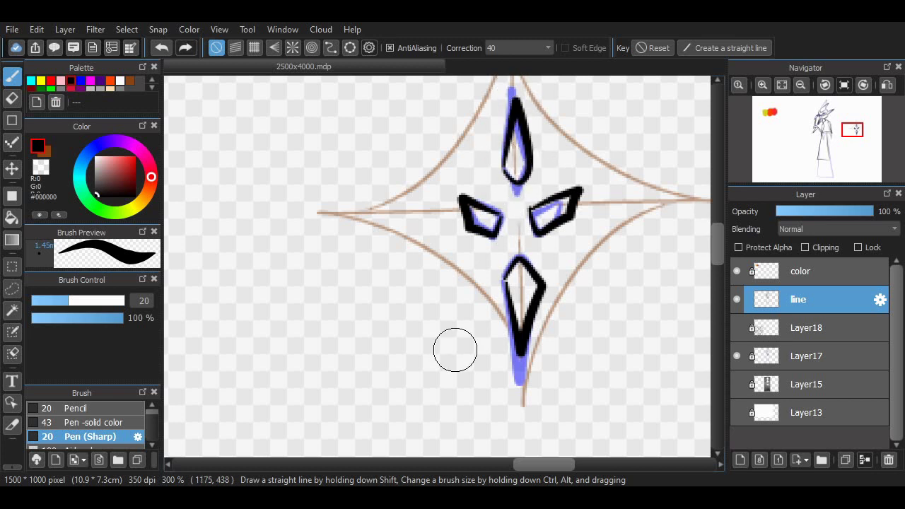
Ink the star ornament's upper and lower curved outer edges on its right side
{"action": "key", "text": "ctrl+z"}
{"action": "left_click_drag", "start_coordinate": [551, 301], "coordinate": [690, 202]}
{"action": "key", "text": "ctrl+z"}
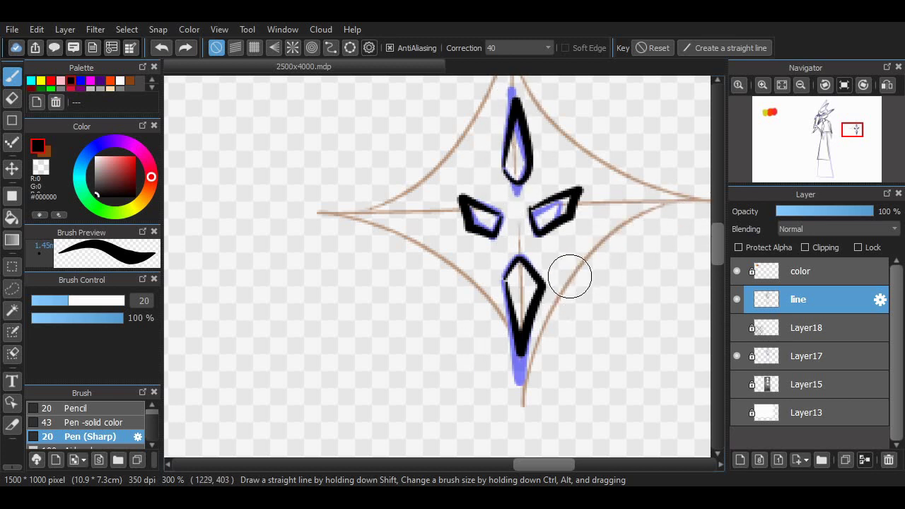
{"action": "left_click_drag", "start_coordinate": [559, 283], "coordinate": [686, 207]}
{"action": "scroll", "coordinate": [683, 299], "scroll_direction": "up", "scroll_amount": 3}
{"action": "key", "text": "ctrl+z"}
{"action": "mouse_move", "coordinate": [680, 293]}
{"action": "left_mouse_down"}
{"action": "mouse_move", "coordinate": [530, 187]}
{"action": "mouse_move", "coordinate": [673, 290]}
{"action": "left_mouse_up"}
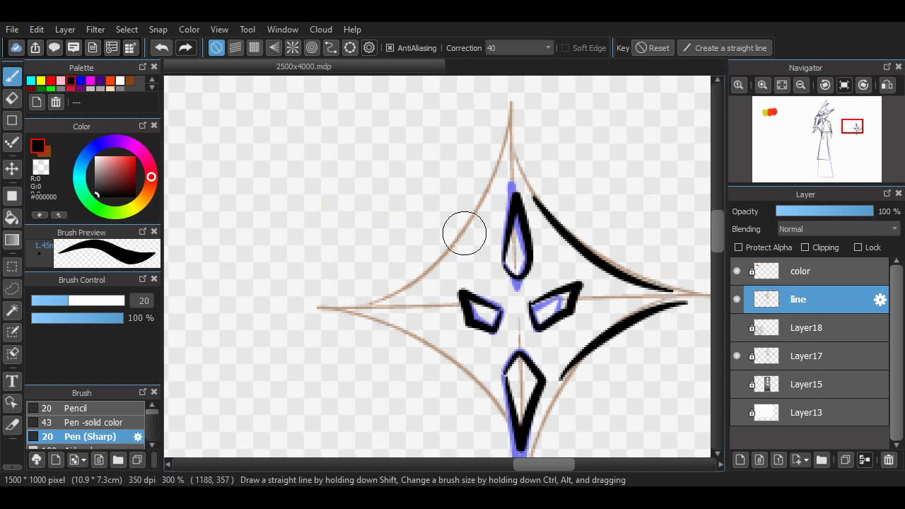
{"action": "mouse_move", "coordinate": [509, 188]}
{"action": "left_mouse_down"}
{"action": "mouse_move", "coordinate": [404, 283]}
{"action": "mouse_move", "coordinate": [483, 205]}
{"action": "left_mouse_up"}
{"action": "key", "text": "ctrl+z"}
{"action": "mouse_move", "coordinate": [379, 309]}
{"action": "left_mouse_down"}
{"action": "mouse_move", "coordinate": [491, 378]}
{"action": "mouse_move", "coordinate": [382, 314]}
{"action": "left_mouse_up"}
{"action": "key", "text": "ctrl+z"}
{"action": "key", "text": "ctrl+z"}
{"action": "mouse_move", "coordinate": [487, 400]}
{"action": "left_mouse_down"}
{"action": "mouse_move", "coordinate": [382, 314]}
{"action": "mouse_move", "coordinate": [488, 404]}
{"action": "left_mouse_up"}
{"action": "key", "text": "ctrl+z"}
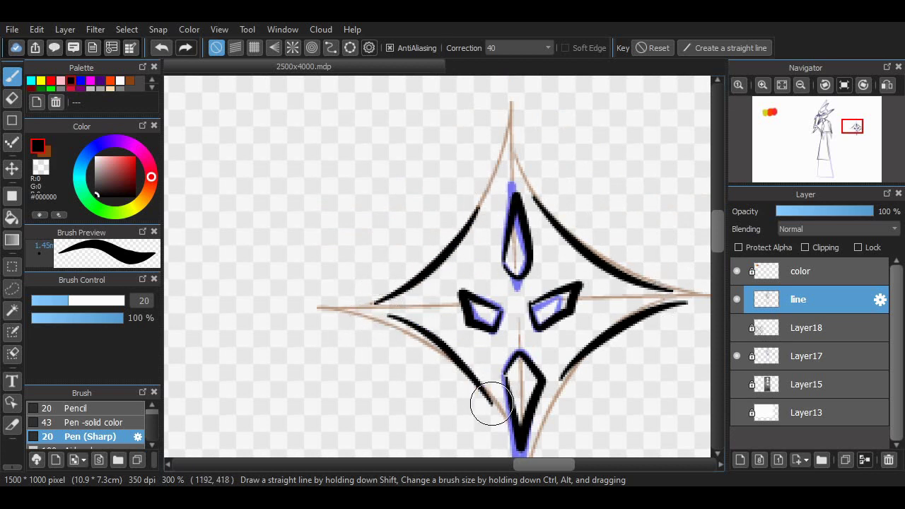
{"action": "key", "text": "ctrl+z"}
{"action": "mouse_move", "coordinate": [375, 309]}
{"action": "left_mouse_down"}
{"action": "mouse_move", "coordinate": [394, 314]}
{"action": "mouse_move", "coordinate": [506, 447]}
{"action": "left_mouse_up"}
{"action": "key", "text": "ctrl+z"}
{"action": "key", "text": "ctrl+z"}
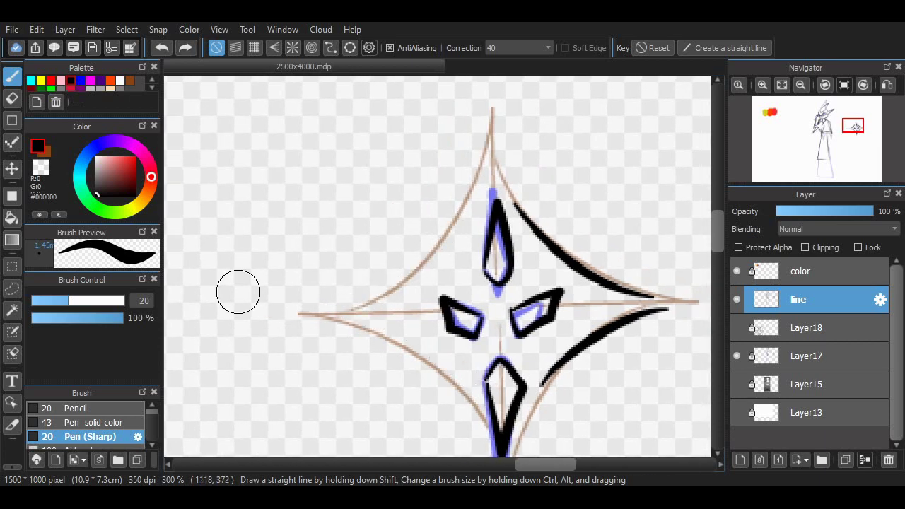
Lasso the star's two inked right-hand outer curves and paste a copy of them on a new layer
{"action": "key", "text": "m"}
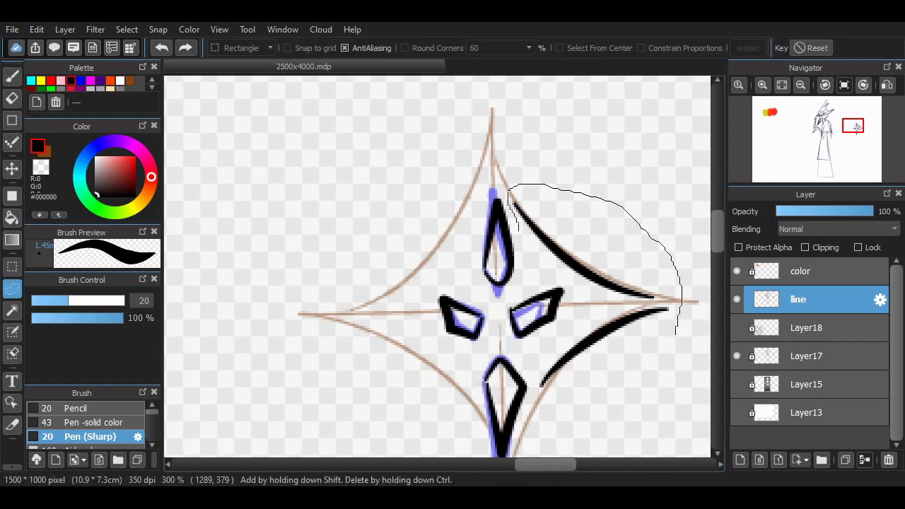
{"action": "left_click_drag", "start_coordinate": [555, 256], "coordinate": [548, 241]}
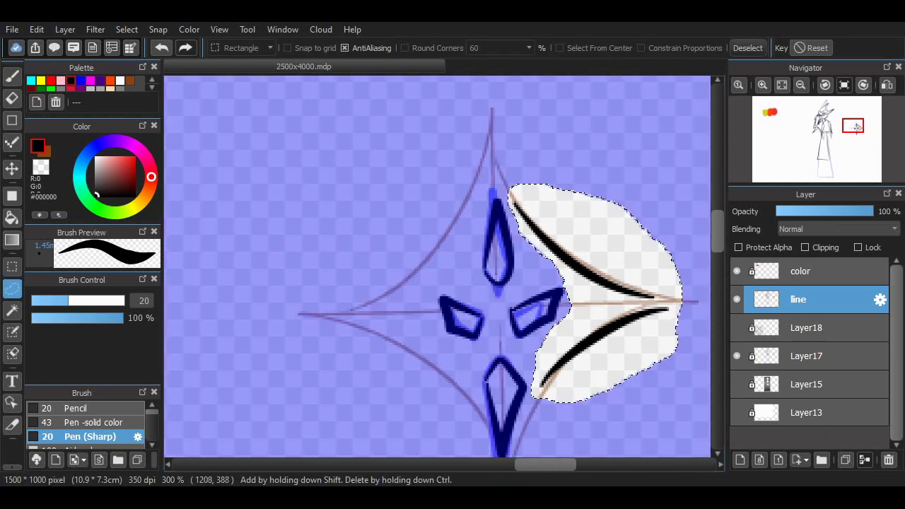
{"action": "left_click_drag", "start_coordinate": [527, 359], "coordinate": [542, 391]}
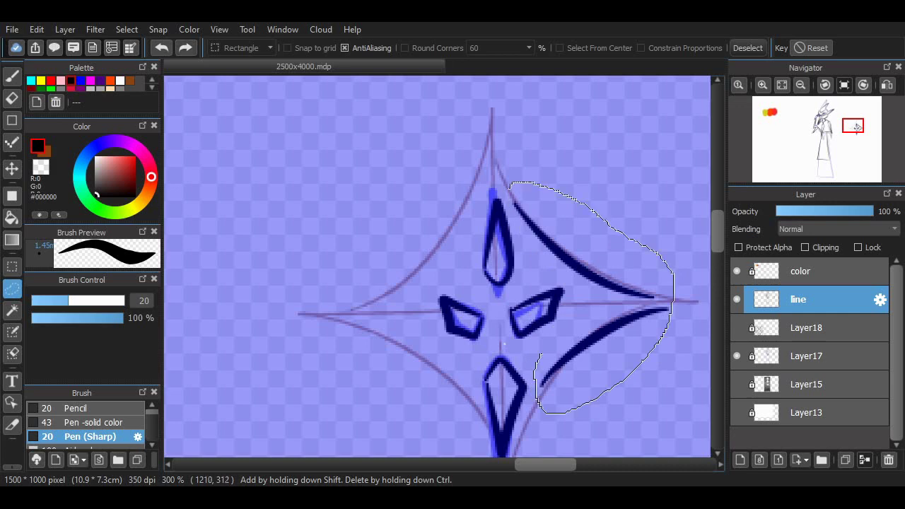
{"action": "left_click_drag", "start_coordinate": [541, 354], "coordinate": [577, 302]}
{"action": "key", "text": "ctrl+c"}
{"action": "key", "text": "ctrl+v"}
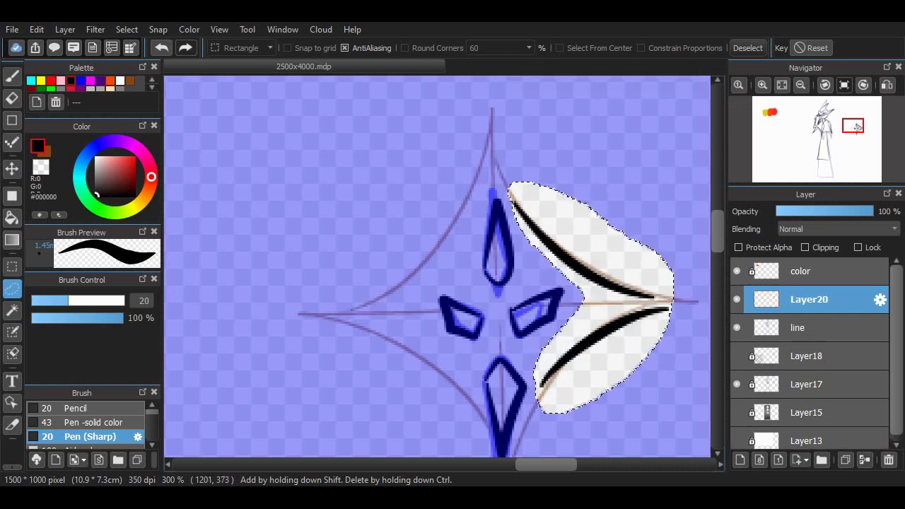
Flip the copied curves, fit them to the star's left side with a slight rotation, and merge them into the line layer
{"action": "key", "text": "ctrl+t"}
{"action": "left_click", "coordinate": [444, 436]}
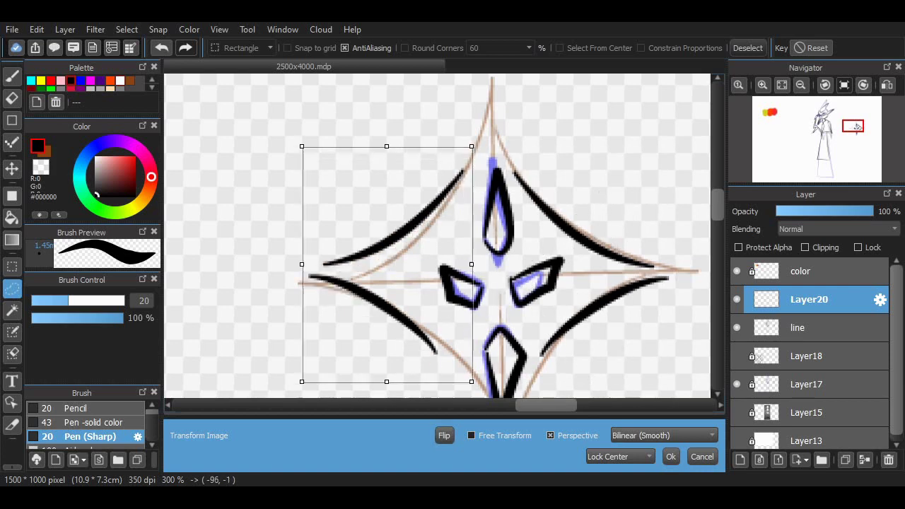
{"action": "mouse_move", "coordinate": [486, 145]}
{"action": "left_mouse_down"}
{"action": "mouse_move", "coordinate": [486, 92]}
{"action": "mouse_move", "coordinate": [488, 163]}
{"action": "left_mouse_up"}
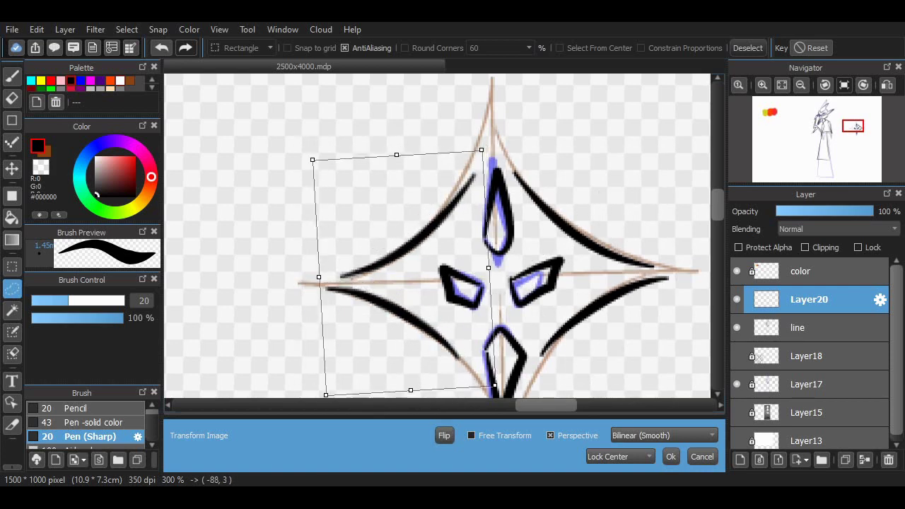
{"action": "left_click", "coordinate": [671, 457]}
{"action": "key", "text": "m"}
{"action": "key", "text": "ctrl+d"}
{"action": "key", "text": "ctrl+e"}
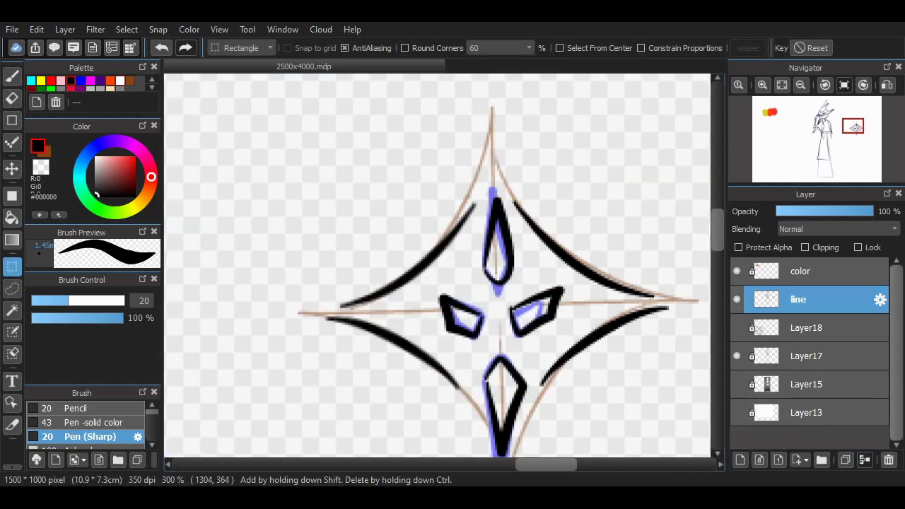
Move the inked star ornament up beside the character's ear and hide the sketch on Layer17
{"action": "scroll", "coordinate": [438, 266], "scroll_direction": "down", "scroll_amount": 5}
{"action": "scroll", "coordinate": [438, 265], "scroll_direction": "up", "scroll_amount": 2}
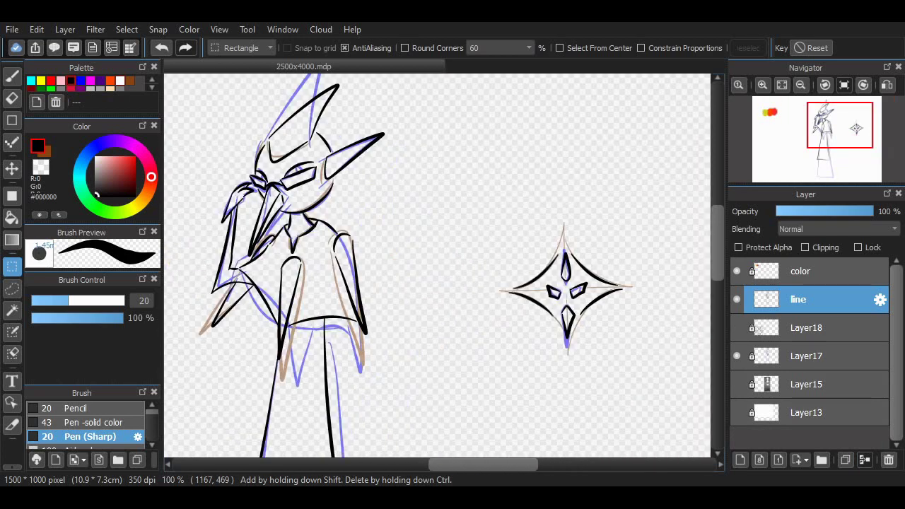
{"action": "left_click_drag", "start_coordinate": [489, 219], "coordinate": [655, 360]}
{"action": "key", "text": "v"}
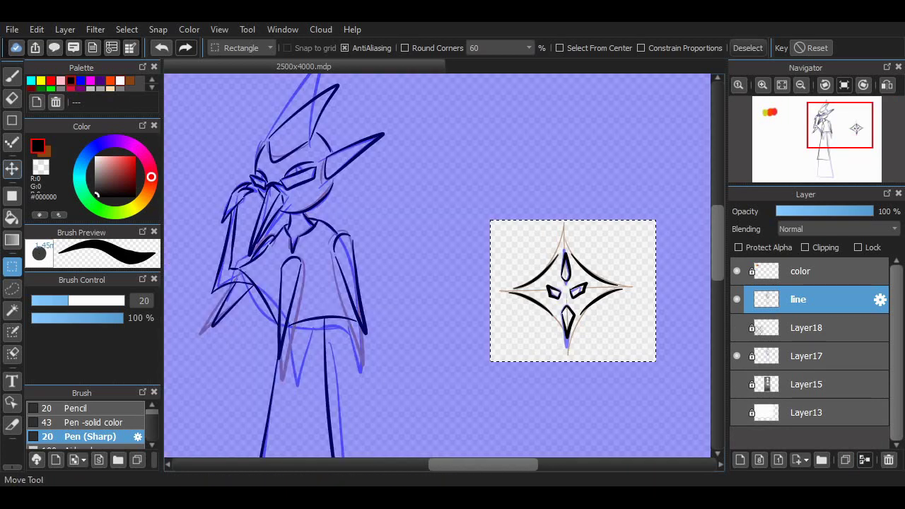
{"action": "left_click_drag", "start_coordinate": [566, 290], "coordinate": [459, 179]}
{"action": "left_click", "coordinate": [737, 355]}
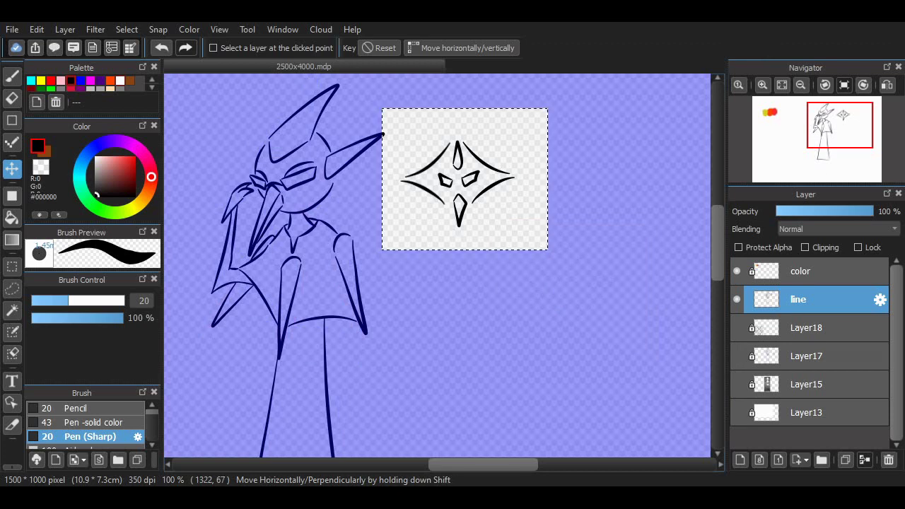
{"action": "key", "text": "ctrl+0"}
{"action": "key", "text": "m"}
{"action": "left_click_drag", "start_coordinate": [591, 355], "coordinate": [409, 106]}
{"action": "key", "text": "ctrl+t"}
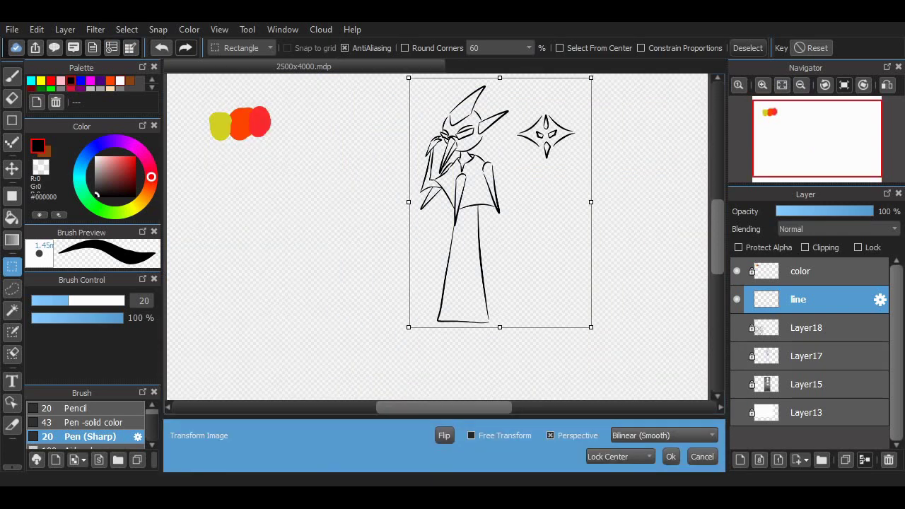
{"action": "key", "text": "ctrl+minus"}
{"action": "left_click_drag", "start_coordinate": [500, 273], "coordinate": [556, 323]}
{"action": "key", "text": "Return"}
{"action": "key", "text": "ctrl+plus"}
{"action": "key", "text": "ctrl+z"}
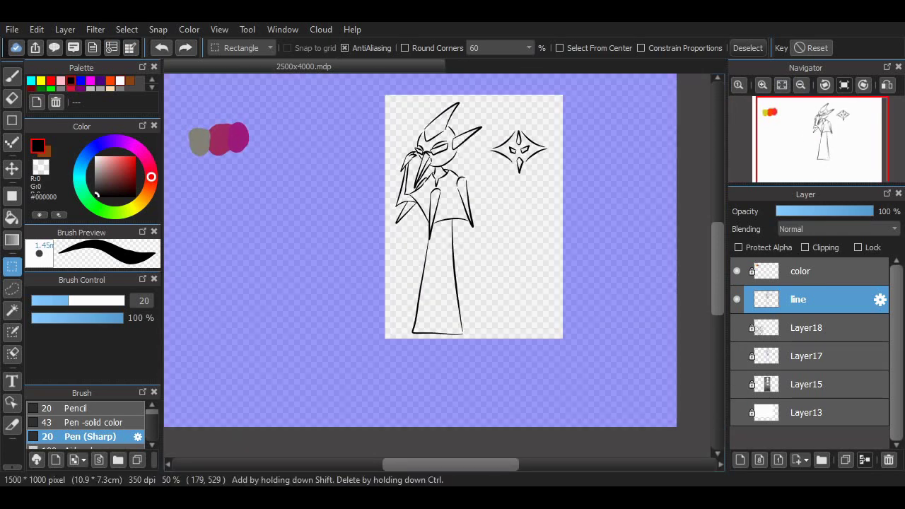
{"action": "key", "text": "ctrl+d"}
Move the character and star line art together slightly down and to the left, and show Layer18
{"action": "scroll", "coordinate": [551, 344], "scroll_direction": "up", "scroll_amount": 1}
{"action": "left_click_drag", "start_coordinate": [384, 155], "coordinate": [553, 408]}
{"action": "left_click", "coordinate": [12, 168]}
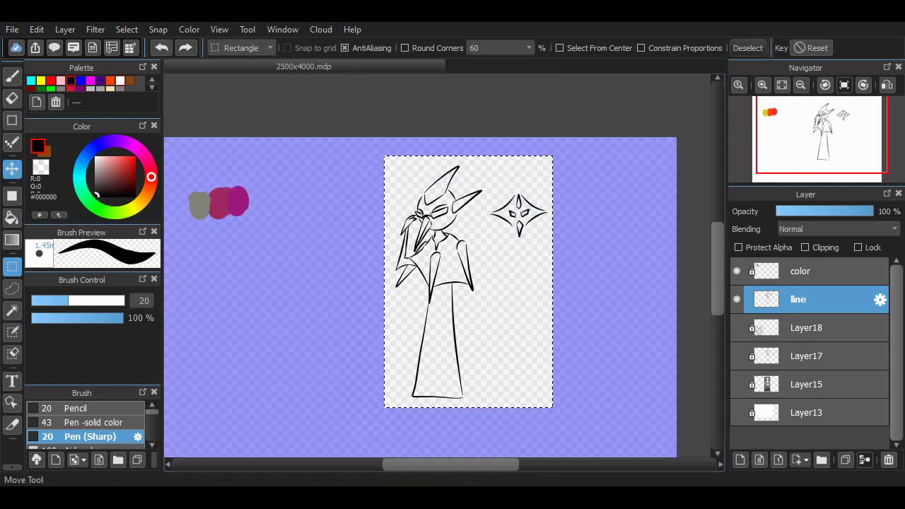
{"action": "mouse_move", "coordinate": [467, 283]}
{"action": "left_mouse_down"}
{"action": "mouse_move", "coordinate": [411, 322]}
{"action": "mouse_move", "coordinate": [517, 322]}
{"action": "mouse_move", "coordinate": [448, 333]}
{"action": "left_mouse_up"}
{"action": "left_click", "coordinate": [737, 328]}
{"action": "key", "text": "m"}
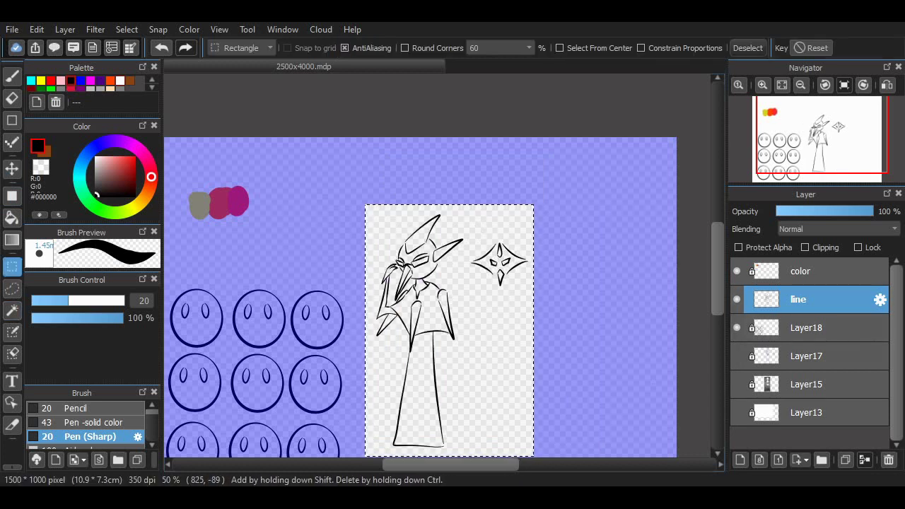
{"action": "key", "text": "ctrl+d"}
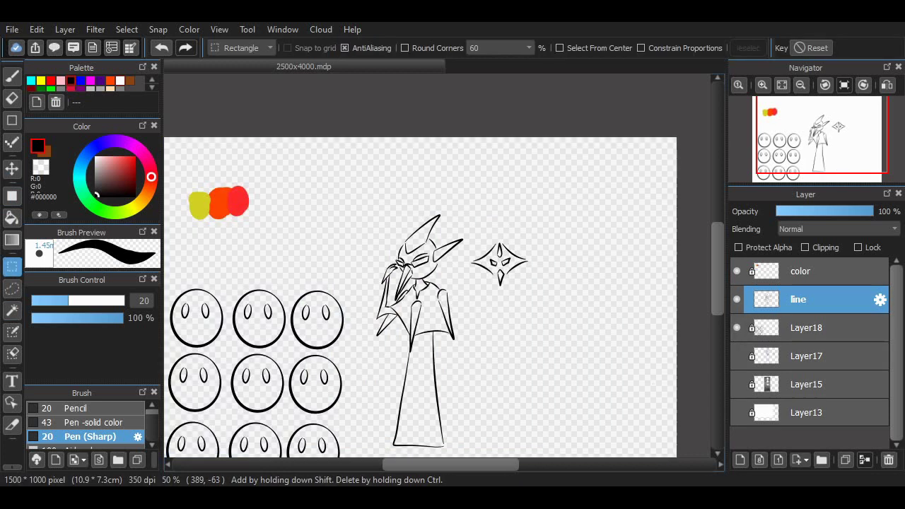
Move the colour swatch blobs from the canvas's upper left to below the star ornament, and place the color layer beneath the line layer
{"action": "left_click", "coordinate": [806, 271]}
{"action": "left_click", "coordinate": [858, 247]}
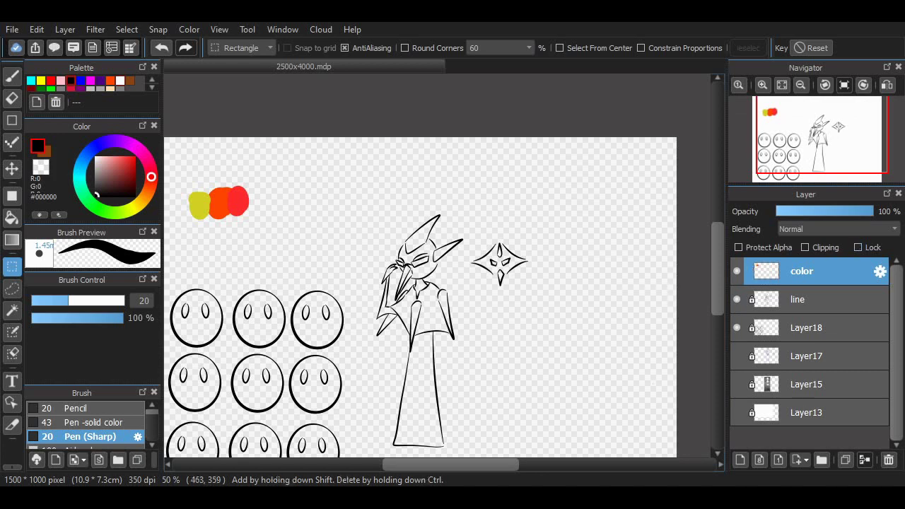
{"action": "key", "text": "v"}
{"action": "left_click_drag", "start_coordinate": [219, 204], "coordinate": [504, 341]}
{"action": "left_click_drag", "start_coordinate": [807, 271], "coordinate": [807, 301]}
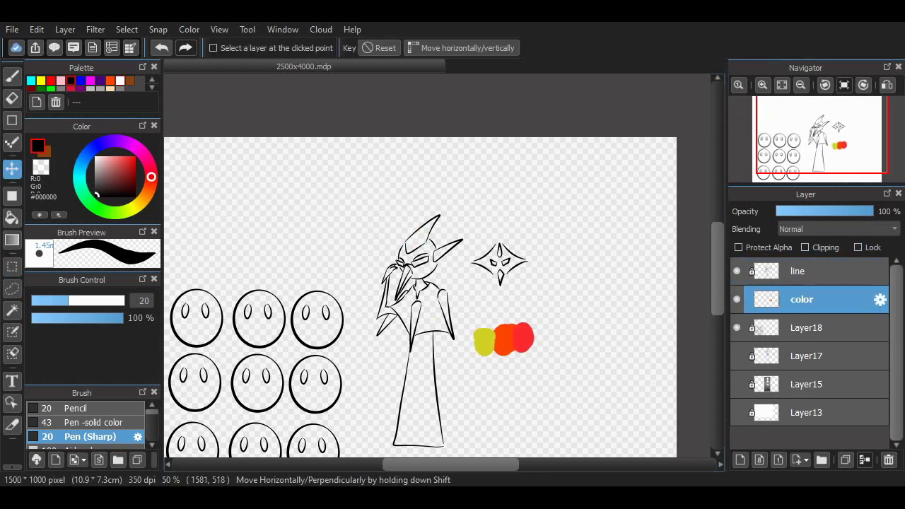
{"action": "mouse_move", "coordinate": [504, 338]}
{"action": "left_mouse_down"}
{"action": "mouse_move", "coordinate": [491, 338]}
{"action": "mouse_move", "coordinate": [517, 347]}
{"action": "left_mouse_up"}
{"action": "scroll", "coordinate": [438, 272], "scroll_direction": "down", "scroll_amount": 2}
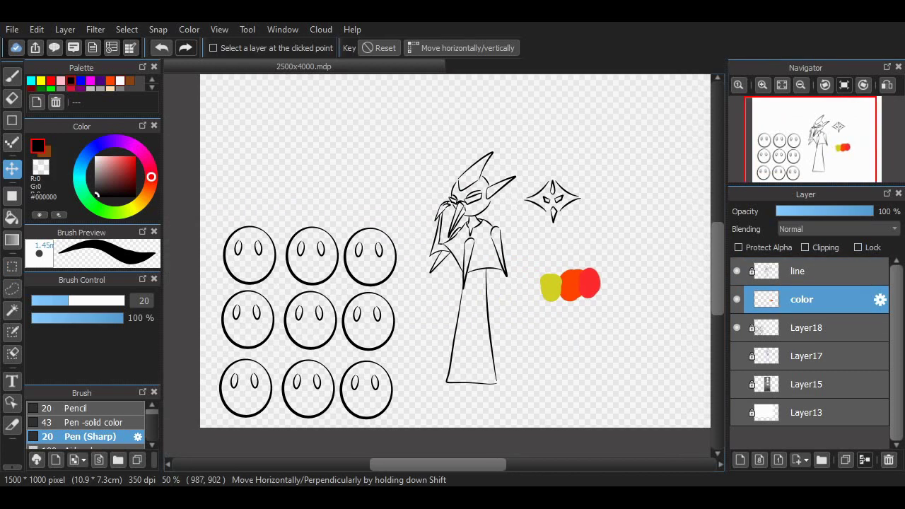
Add a new layer named eye above Layer18, reorder the color layer below Layer18, and turn on clipping for eye
{"action": "scroll", "coordinate": [438, 273], "scroll_direction": "up", "scroll_amount": 2}
{"action": "scroll", "coordinate": [438, 272], "scroll_direction": "down", "scroll_amount": 1}
{"action": "left_click", "coordinate": [740, 460]}
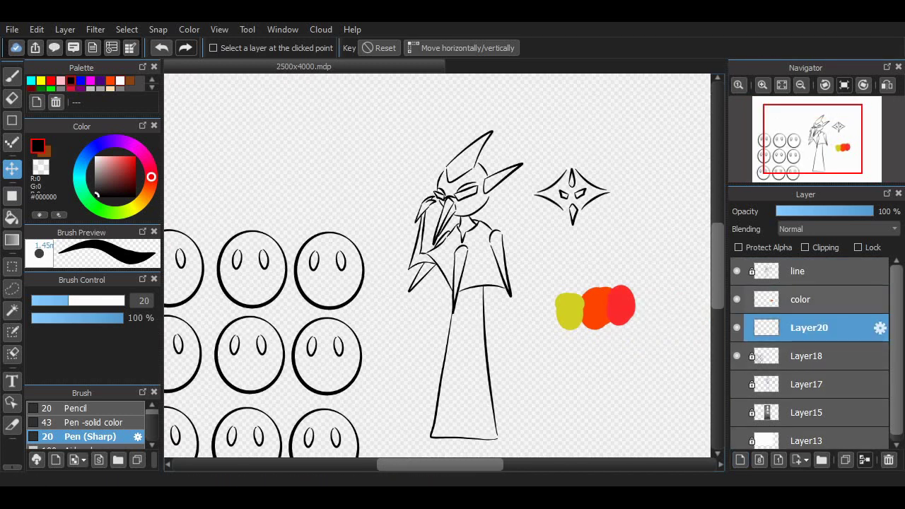
{"action": "left_click_drag", "start_coordinate": [801, 299], "coordinate": [801, 357]}
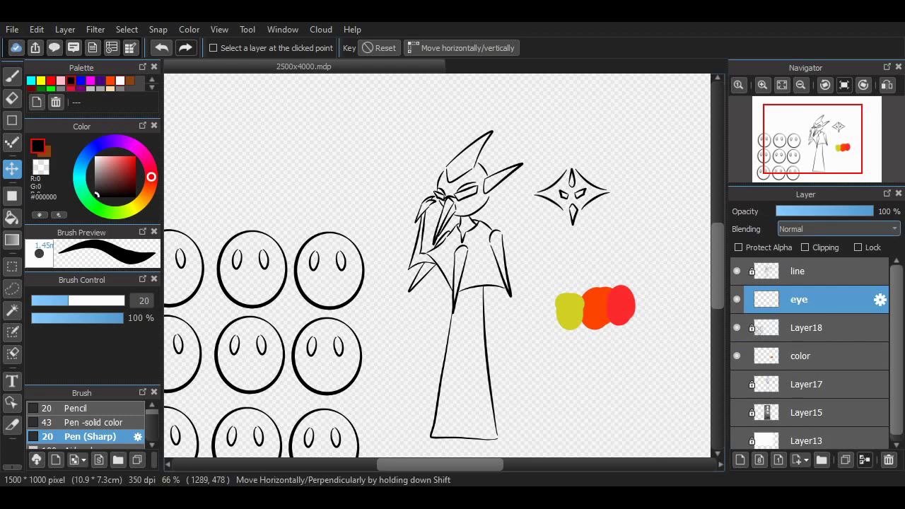
{"action": "left_click", "coordinate": [805, 247]}
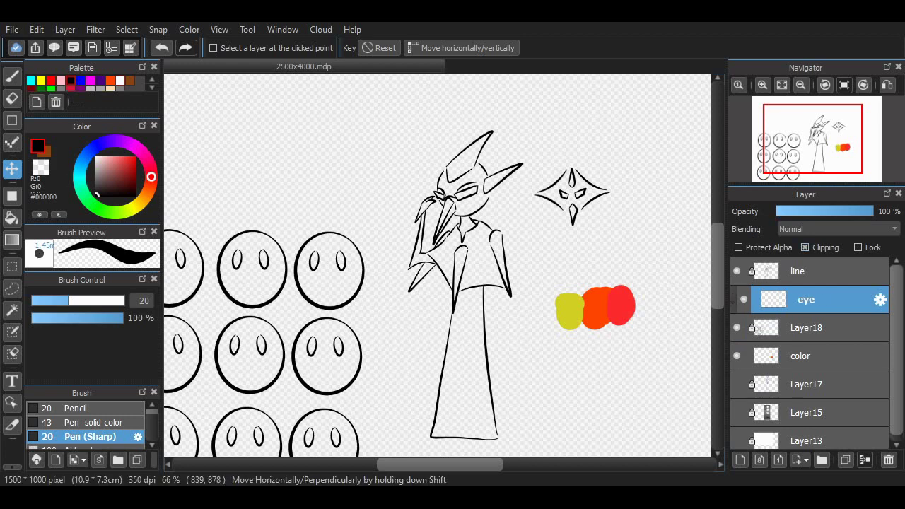
On the eye layer, paint the first top-row face's outline red and its eyes bright green with the 43 px solid-color pen
{"action": "scroll", "coordinate": [438, 265], "scroll_direction": "left", "scroll_amount": 3}
{"action": "scroll", "coordinate": [387, 215], "scroll_direction": "up", "scroll_amount": 2}
{"action": "left_click", "coordinate": [98, 422]}
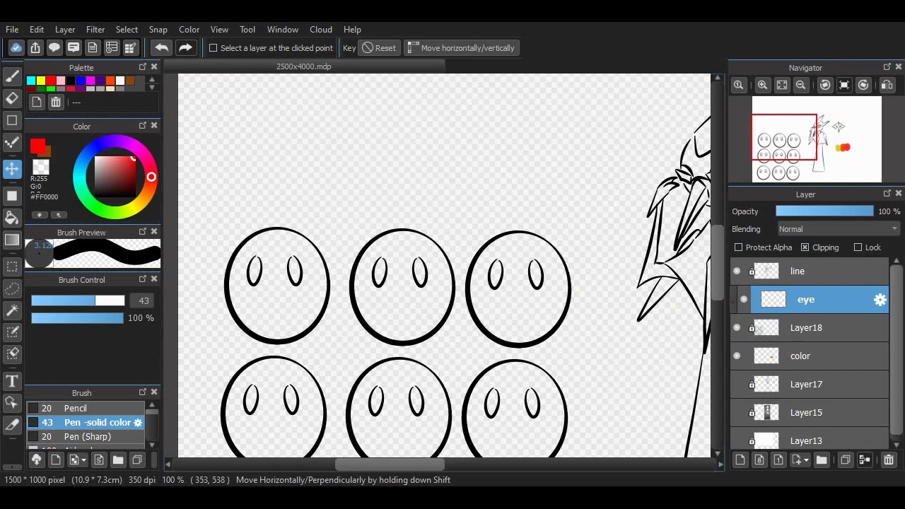
{"action": "left_click", "coordinate": [752, 327]}
{"action": "left_click", "coordinate": [806, 299]}
{"action": "left_click", "coordinate": [12, 76]}
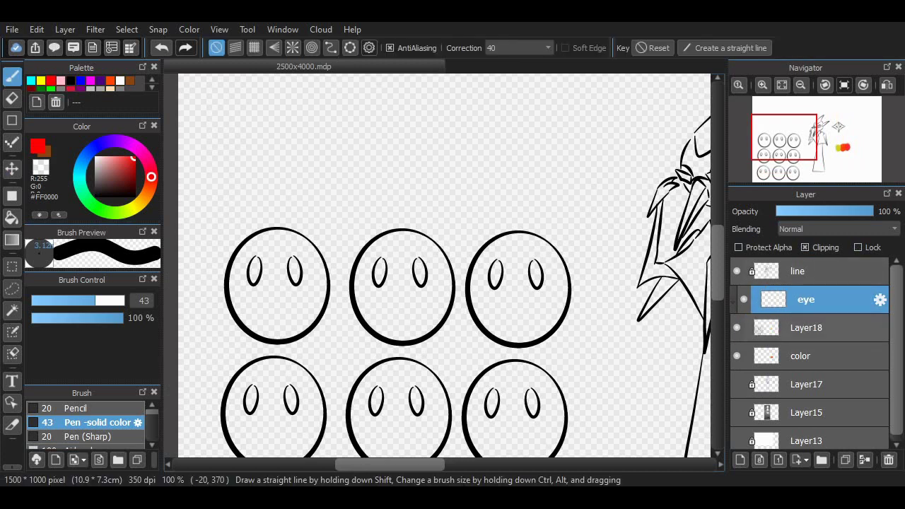
{"action": "left_click", "coordinate": [752, 328]}
{"action": "left_click", "coordinate": [400, 256]}
{"action": "left_click", "coordinate": [807, 299]}
{"action": "mouse_move", "coordinate": [263, 233]}
{"action": "left_mouse_down"}
{"action": "mouse_move", "coordinate": [232, 277]}
{"action": "mouse_move", "coordinate": [239, 258]}
{"action": "left_mouse_up"}
{"action": "scroll", "coordinate": [384, 210], "scroll_direction": "down", "scroll_amount": 3}
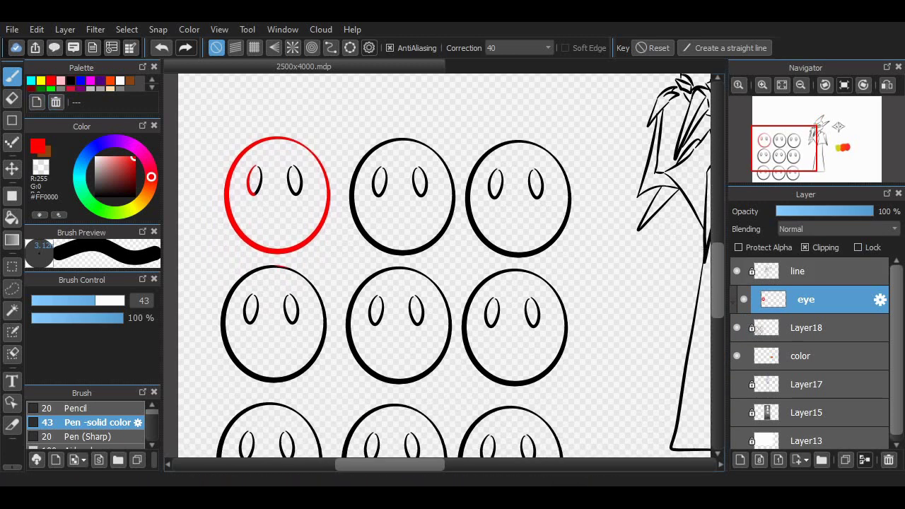
{"action": "left_click", "coordinate": [51, 80]}
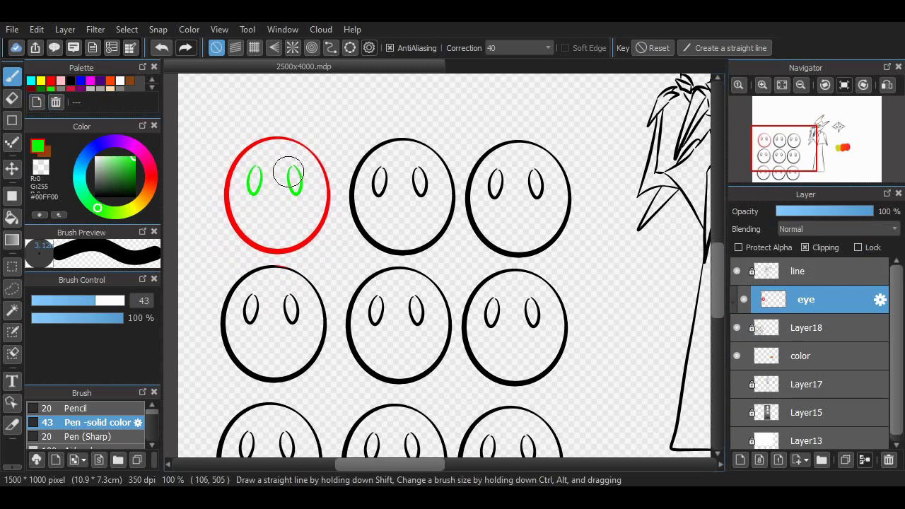
Paint the middle top-row face's outline yellow (#FFFF00) and its eyes dark purple (#4B0082)
{"action": "left_click", "coordinate": [41, 80]}
{"action": "mouse_move", "coordinate": [404, 137]}
{"action": "left_mouse_down"}
{"action": "mouse_move", "coordinate": [370, 222]}
{"action": "mouse_move", "coordinate": [331, 156]}
{"action": "left_mouse_up"}
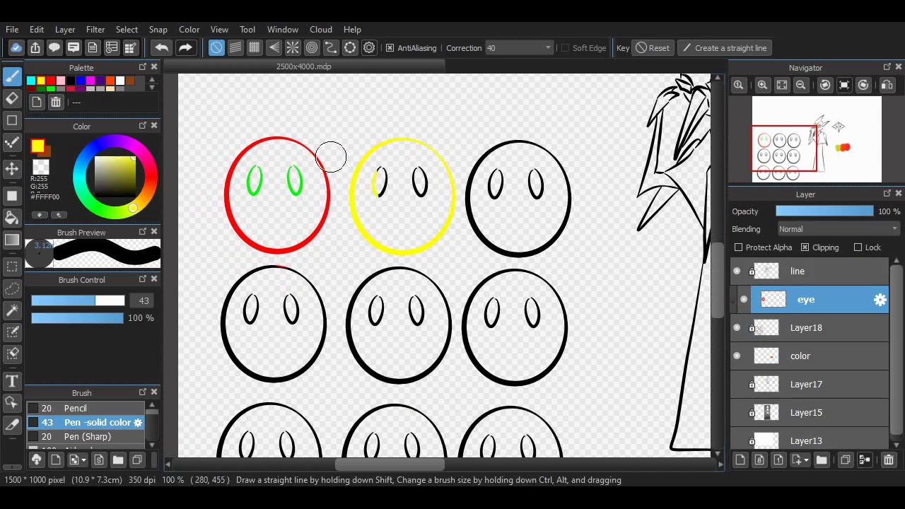
{"action": "left_click", "coordinate": [100, 80]}
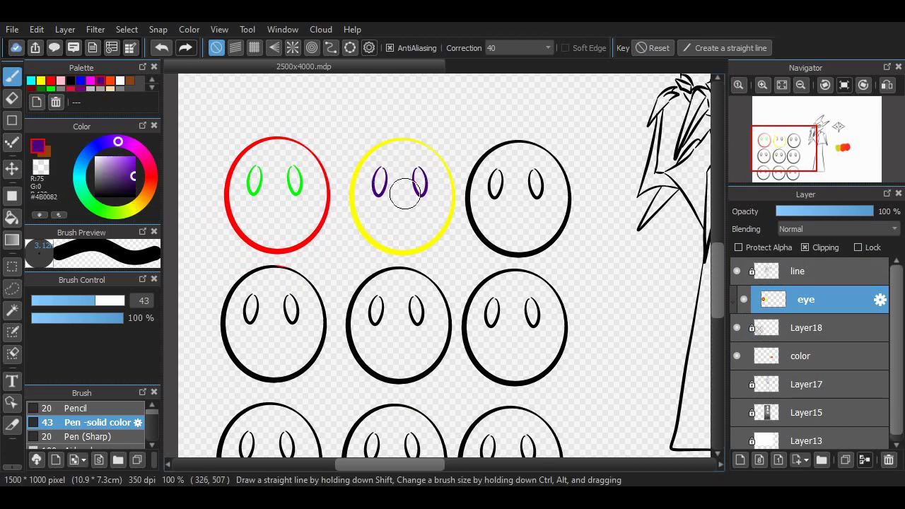
Paint the third top-row face's outline cyan (#00FFFF) and its eyes orange (#FF4500)
{"action": "left_click", "coordinate": [31, 80]}
{"action": "left_click_drag", "start_coordinate": [527, 141], "coordinate": [504, 241]}
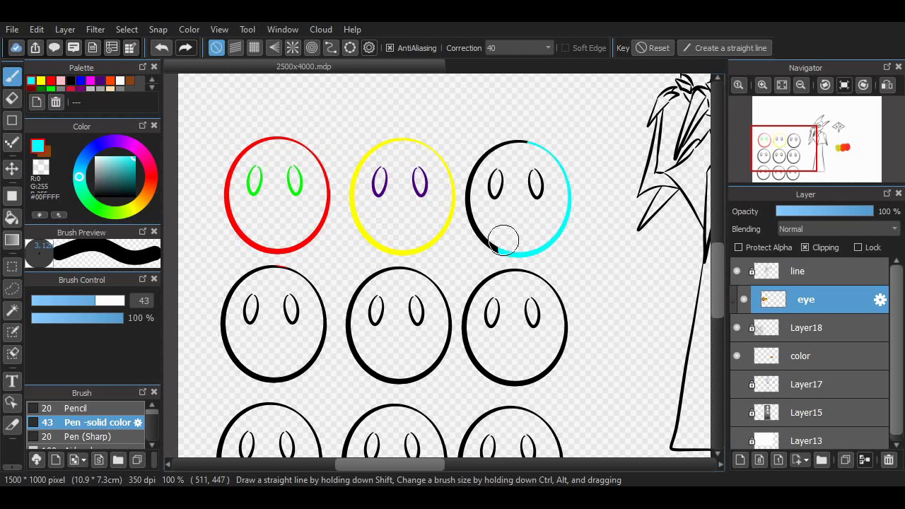
{"action": "left_click_drag", "start_coordinate": [499, 154], "coordinate": [527, 144]}
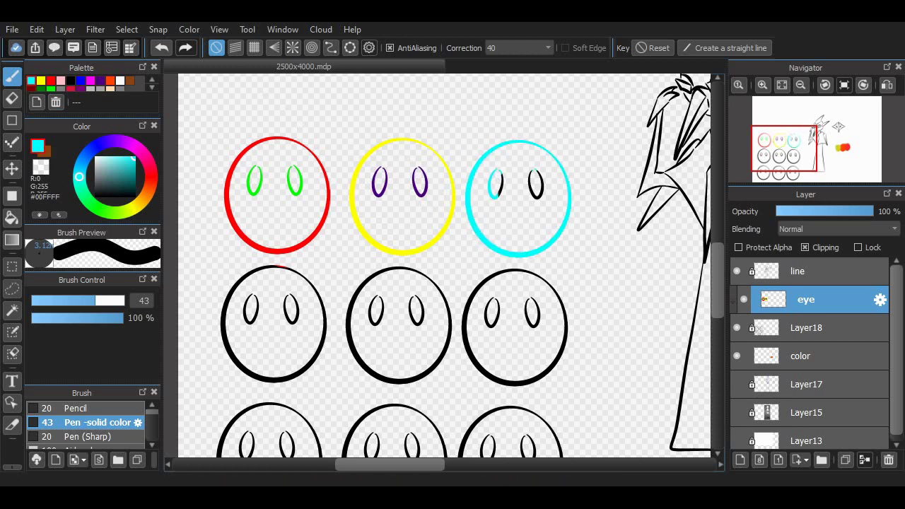
{"action": "left_click", "coordinate": [110, 80]}
{"action": "left_click_drag", "start_coordinate": [495, 170], "coordinate": [499, 177]}
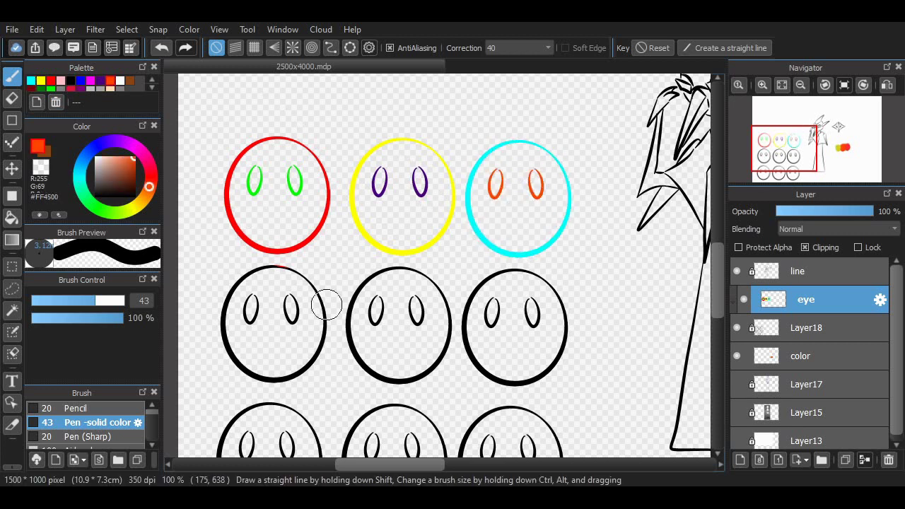
Paint the middle row's face outlines orange (#FF4500), dark green (#008000) and dark purple (#4B0082) from left to right
{"action": "mouse_move", "coordinate": [228, 303]}
{"action": "left_mouse_down"}
{"action": "mouse_move", "coordinate": [279, 367]}
{"action": "mouse_move", "coordinate": [307, 278]}
{"action": "mouse_move", "coordinate": [301, 371]}
{"action": "left_mouse_up"}
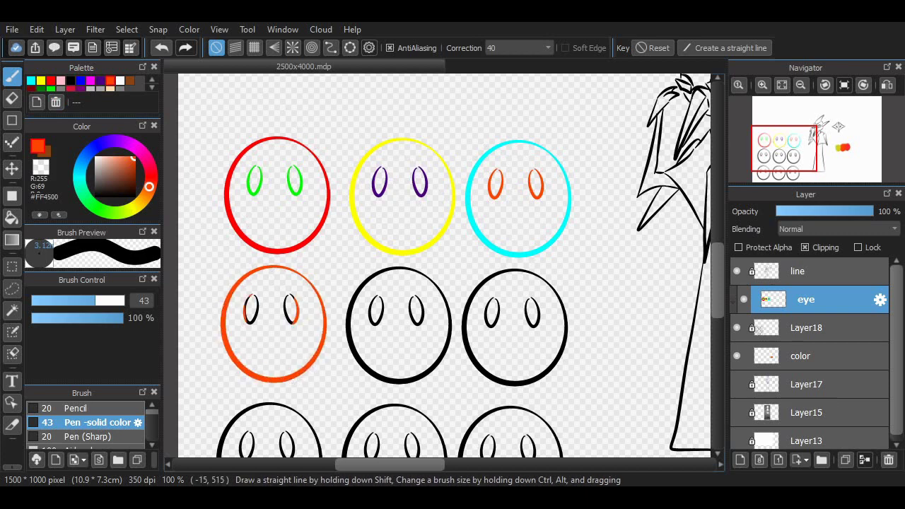
{"action": "left_click", "coordinate": [41, 89]}
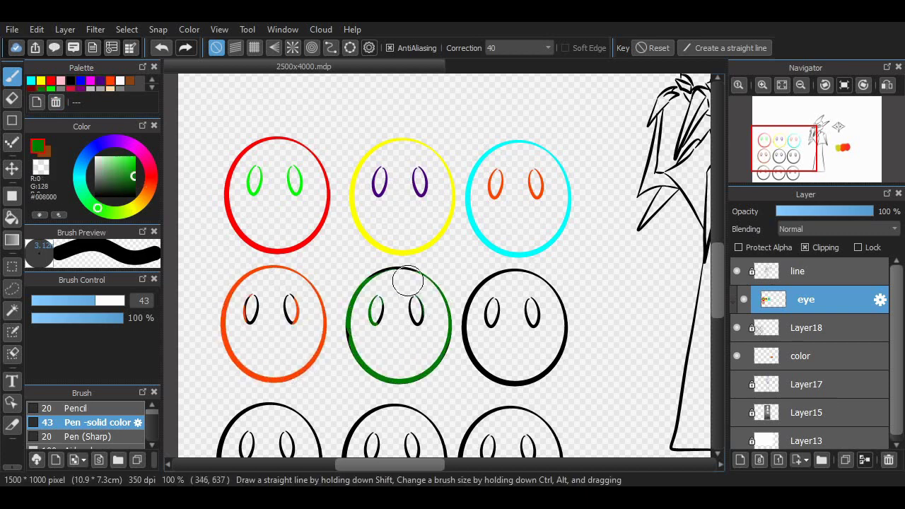
{"action": "left_click", "coordinate": [420, 183], "text": "alt"}
{"action": "left_click_drag", "start_coordinate": [516, 271], "coordinate": [520, 382]}
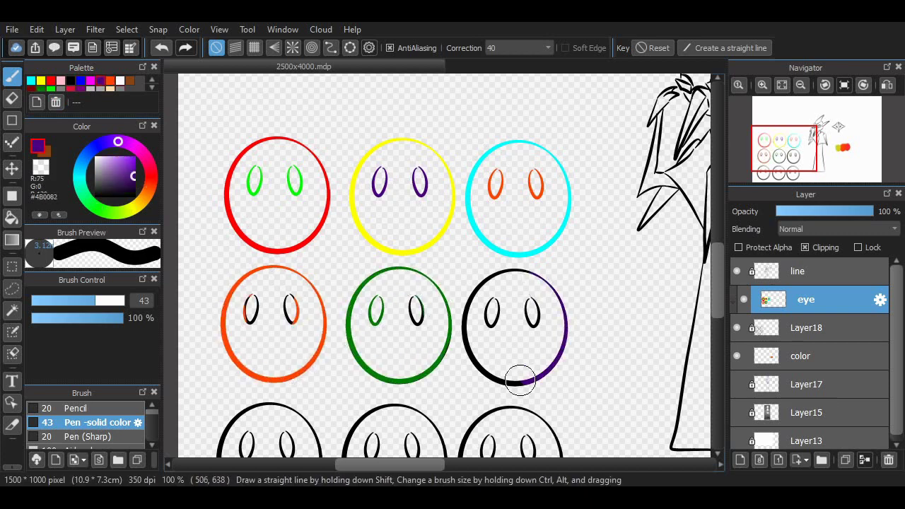
{"action": "left_click_drag", "start_coordinate": [319, 306], "coordinate": [366, 309]}
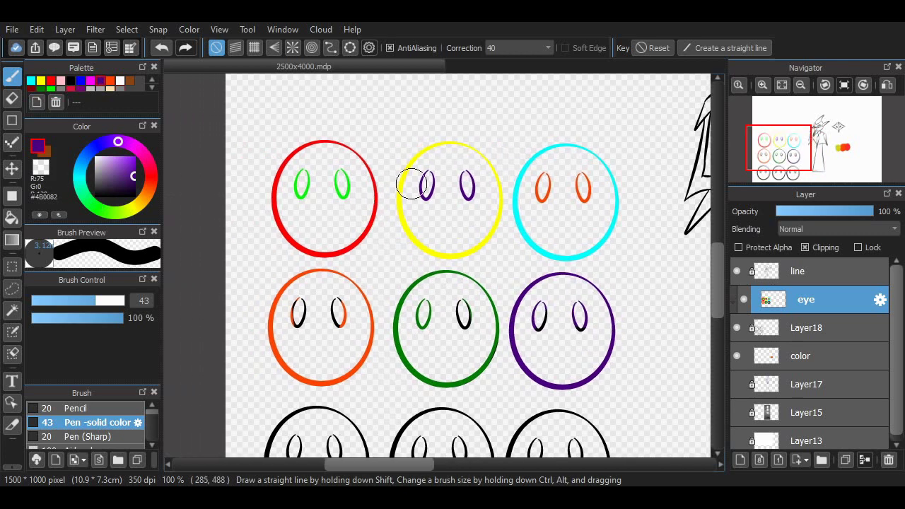
Paint both eyes of the orange face blue (#0000FF)
{"action": "left_click", "coordinate": [80, 81]}
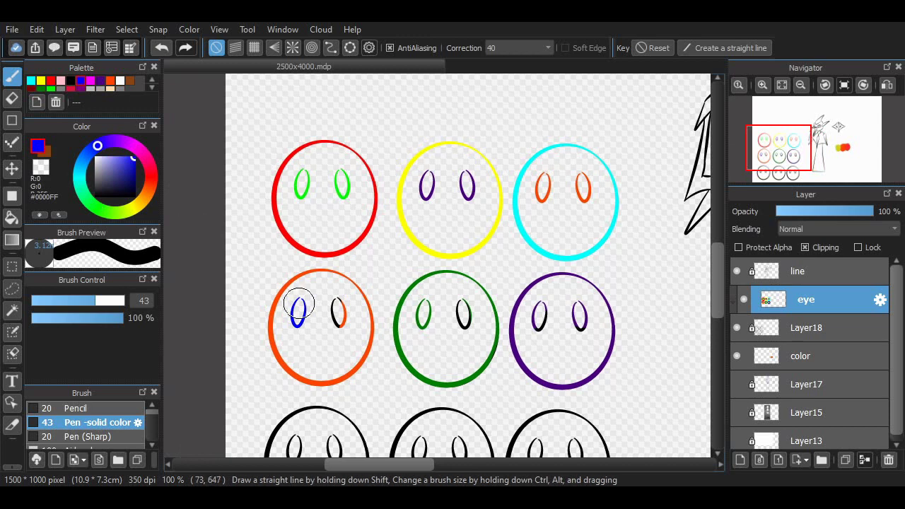
{"action": "left_click_drag", "start_coordinate": [334, 301], "coordinate": [342, 324]}
{"action": "left_click_drag", "start_coordinate": [417, 464], "coordinate": [412, 464]}
Paint the orange face's right eye yellow, and give the purple face a red left eye and a blue right eye
{"action": "scroll", "coordinate": [653, 138], "scroll_direction": "up", "scroll_amount": 1}
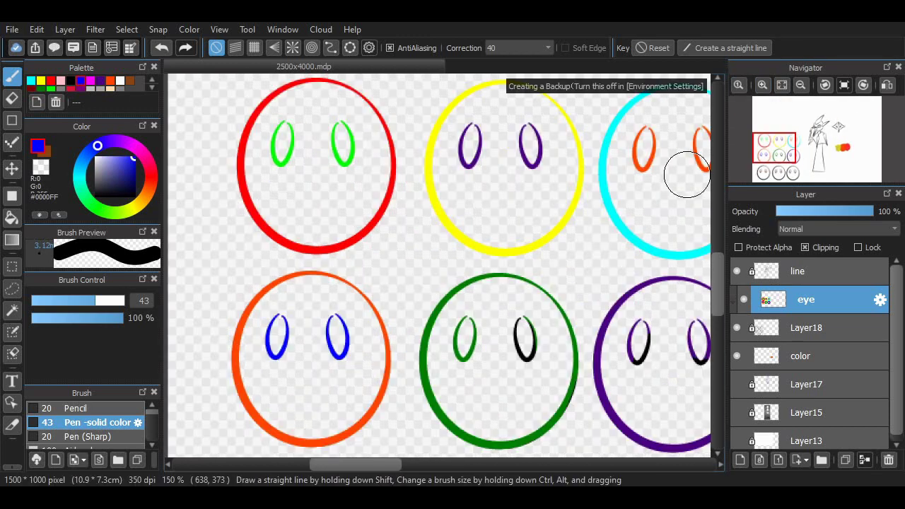
{"action": "left_click_drag", "start_coordinate": [283, 344], "coordinate": [340, 344]}
{"action": "left_click", "coordinate": [41, 80]}
{"action": "scroll", "coordinate": [365, 382], "scroll_direction": "right", "scroll_amount": 2}
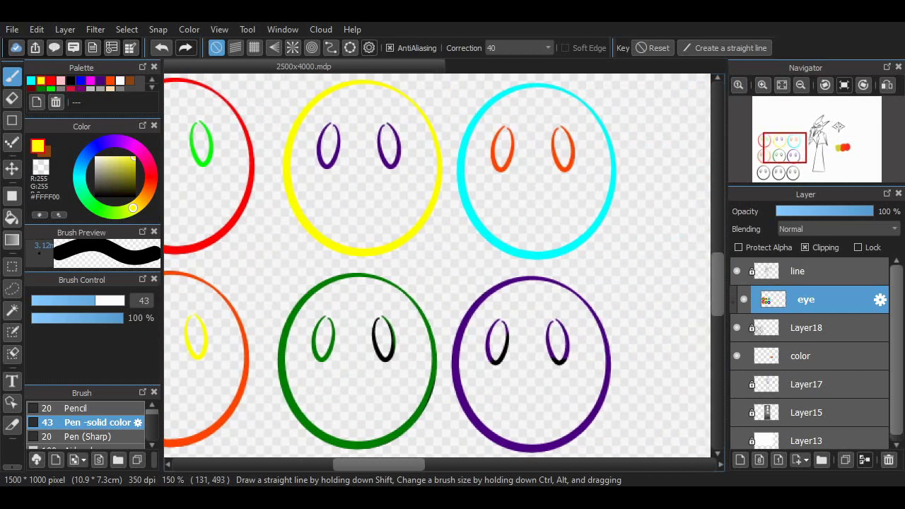
{"action": "left_click", "coordinate": [80, 80]}
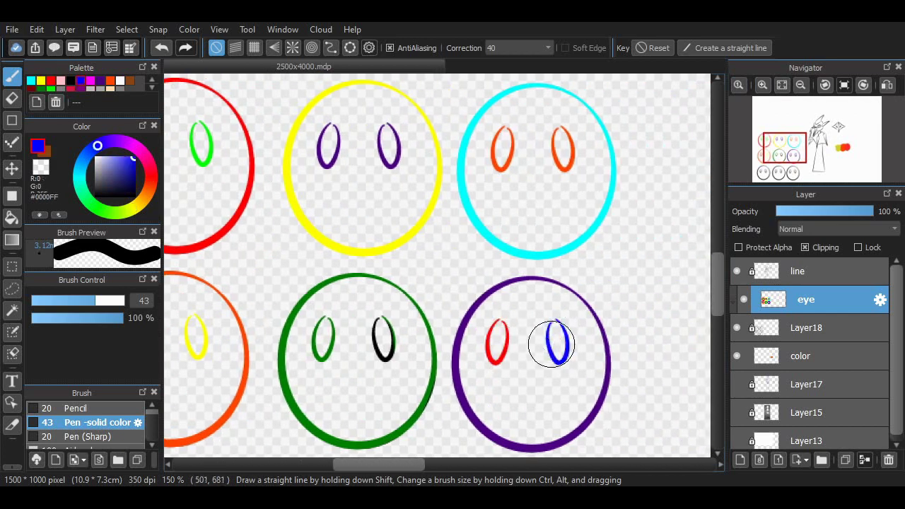
Paint the green face's right eye yellow and left eye blue, and make the orange face's left eye red
{"action": "left_click", "coordinate": [41, 80]}
{"action": "left_click_drag", "start_coordinate": [384, 333], "coordinate": [383, 353]}
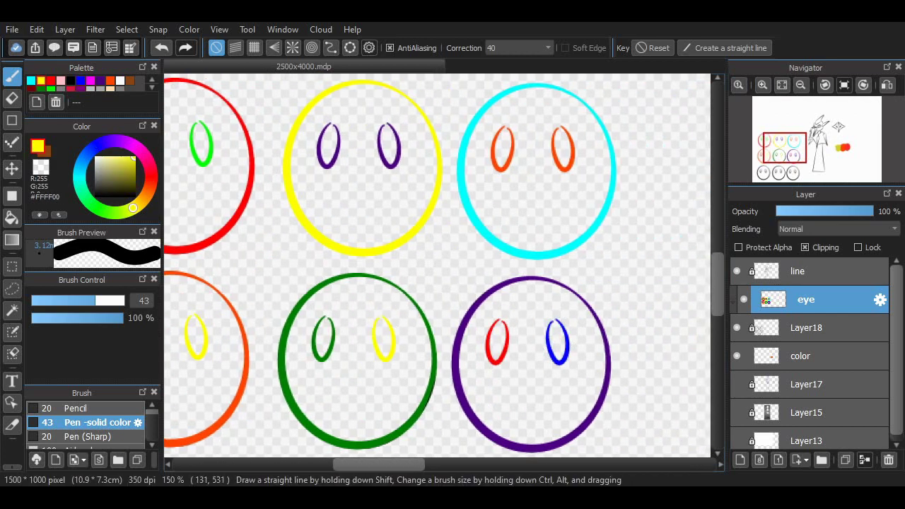
{"action": "left_click", "coordinate": [81, 80]}
{"action": "left_click_drag", "start_coordinate": [324, 322], "coordinate": [323, 354]}
{"action": "scroll", "coordinate": [437, 272], "scroll_direction": "left", "scroll_amount": 1}
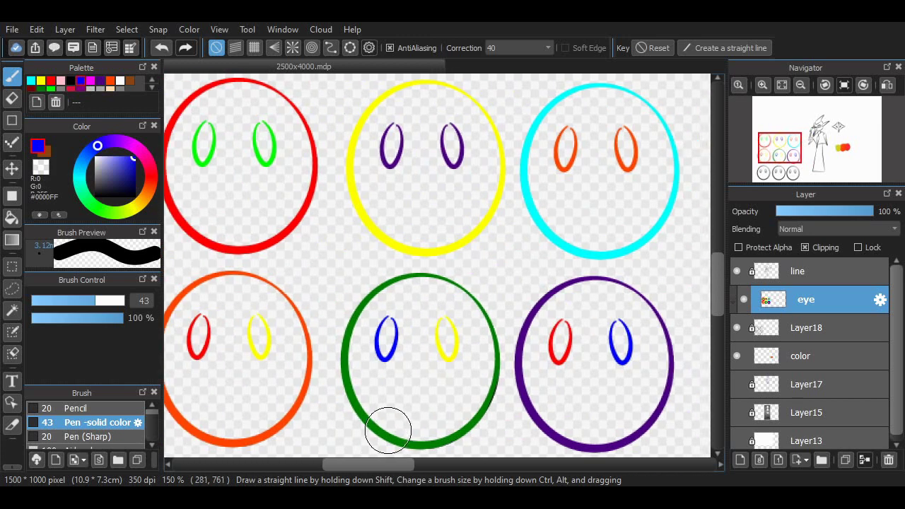
Turn clipping off and back on for the eye layer to compare the raw paint with the coloured line art
{"action": "scroll", "coordinate": [437, 265], "scroll_direction": "left", "scroll_amount": 1}
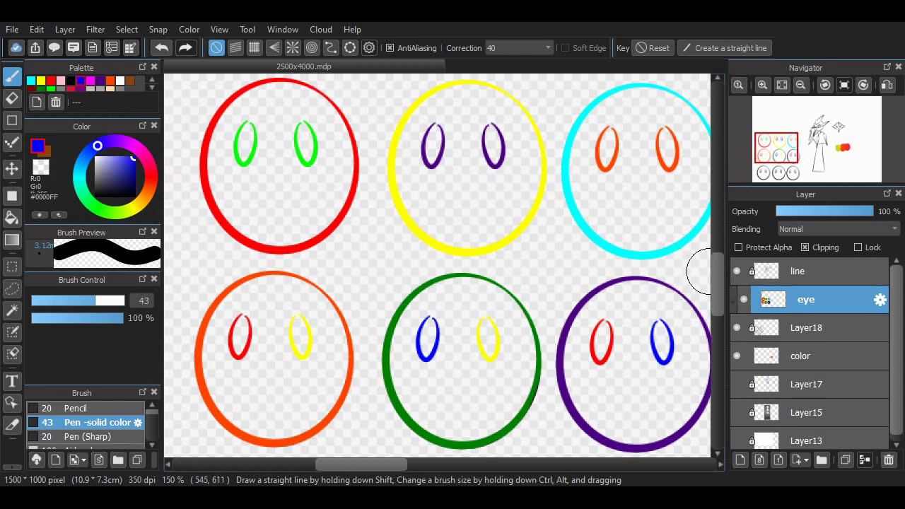
{"action": "scroll", "coordinate": [437, 265], "scroll_direction": "down", "scroll_amount": 3}
{"action": "scroll", "coordinate": [437, 265], "scroll_direction": "up", "scroll_amount": 3}
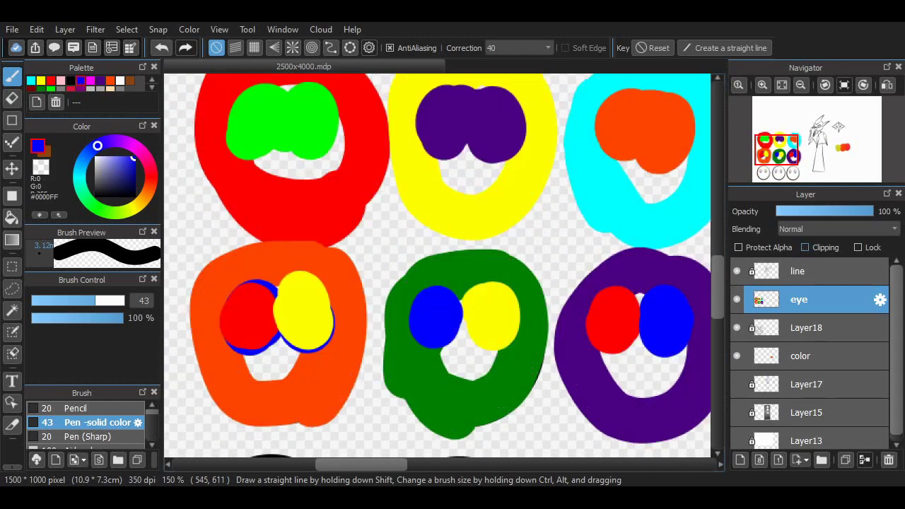
{"action": "scroll", "coordinate": [661, 255], "scroll_direction": "down", "scroll_amount": 3}
{"action": "scroll", "coordinate": [661, 254], "scroll_direction": "up", "scroll_amount": 3}
{"action": "scroll", "coordinate": [662, 255], "scroll_direction": "down", "scroll_amount": 3}
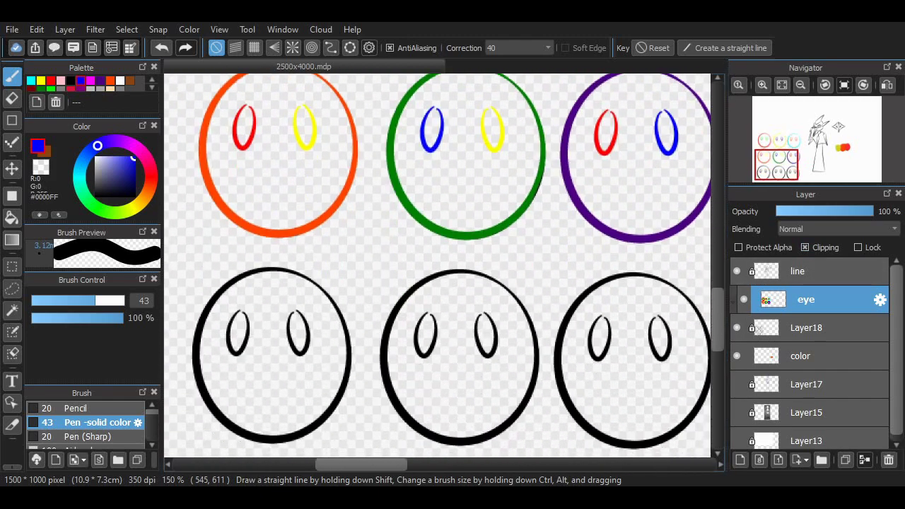
{"action": "scroll", "coordinate": [697, 324], "scroll_direction": "up", "scroll_amount": 5}
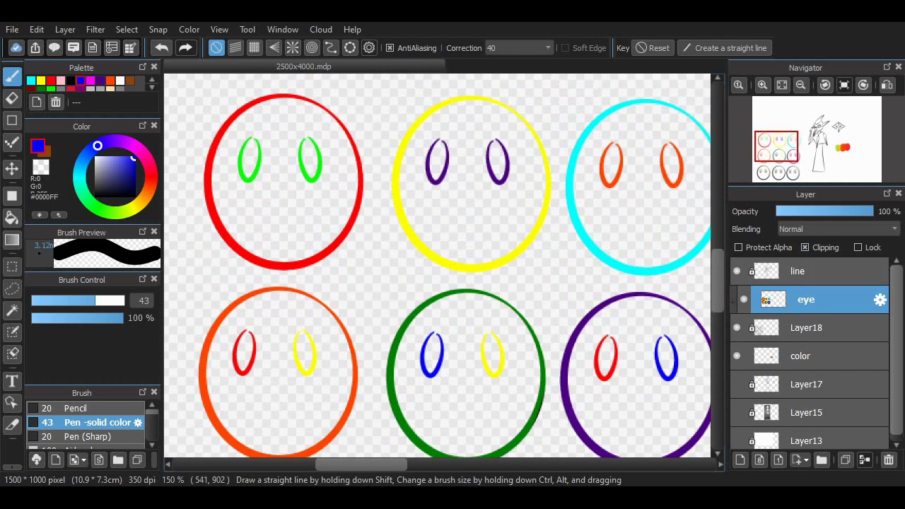
Paint the bottom row's eyes in matching pairs: red on the first face, blue on the second and yellow on the third
{"action": "scroll", "coordinate": [697, 324], "scroll_direction": "down", "scroll_amount": 5}
{"action": "scroll", "coordinate": [437, 256], "scroll_direction": "up", "scroll_amount": 1}
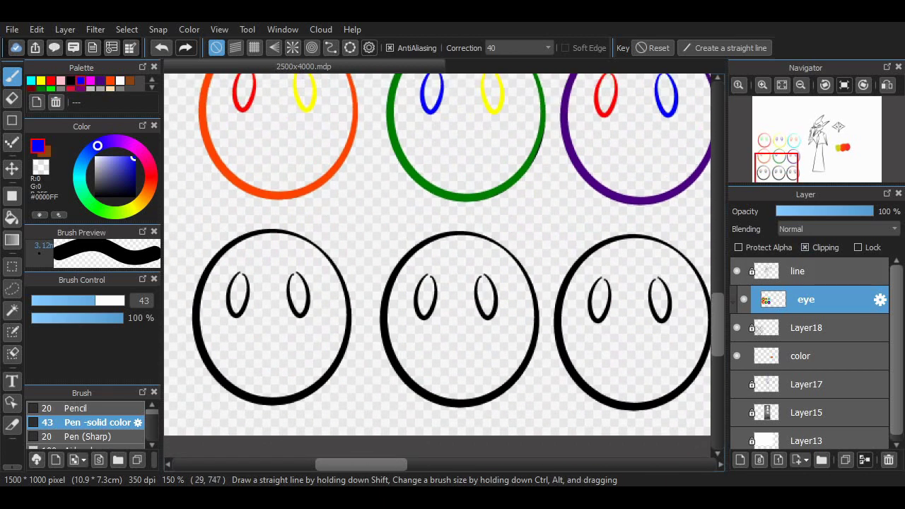
{"action": "mouse_move", "coordinate": [234, 276]}
{"action": "left_mouse_down"}
{"action": "mouse_move", "coordinate": [281, 283]}
{"action": "mouse_move", "coordinate": [297, 299]}
{"action": "left_mouse_up"}
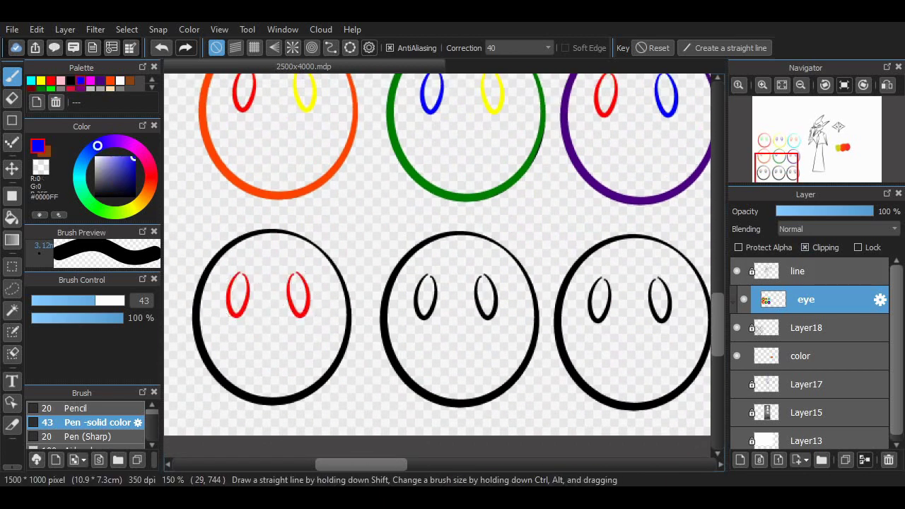
{"action": "left_click_drag", "start_coordinate": [424, 283], "coordinate": [451, 307]}
{"action": "left_click", "coordinate": [41, 81]}
{"action": "left_click_drag", "start_coordinate": [595, 286], "coordinate": [603, 317]}
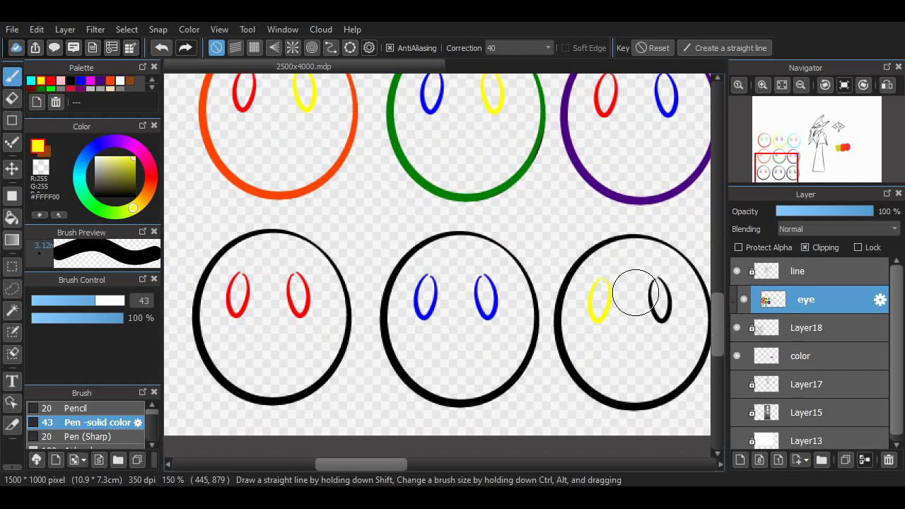
{"action": "left_click_drag", "start_coordinate": [655, 285], "coordinate": [665, 317]}
Repaint both of the yellow face's eyes in the purple #800080 on the eye layer
{"action": "scroll", "coordinate": [693, 314], "scroll_direction": "up", "scroll_amount": 5}
{"action": "scroll", "coordinate": [437, 266], "scroll_direction": "down", "scroll_amount": 4}
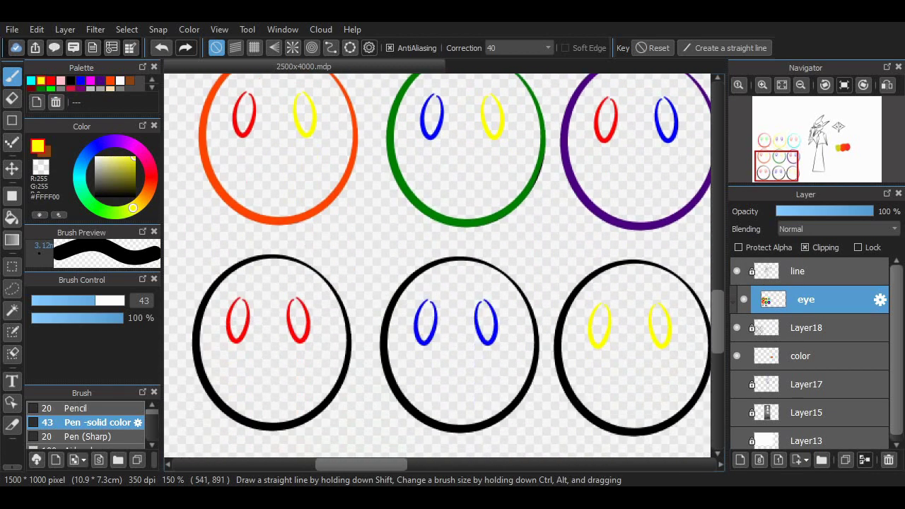
{"action": "scroll", "coordinate": [437, 266], "scroll_direction": "up", "scroll_amount": 4}
{"action": "scroll", "coordinate": [390, 202], "scroll_direction": "up", "scroll_amount": 2}
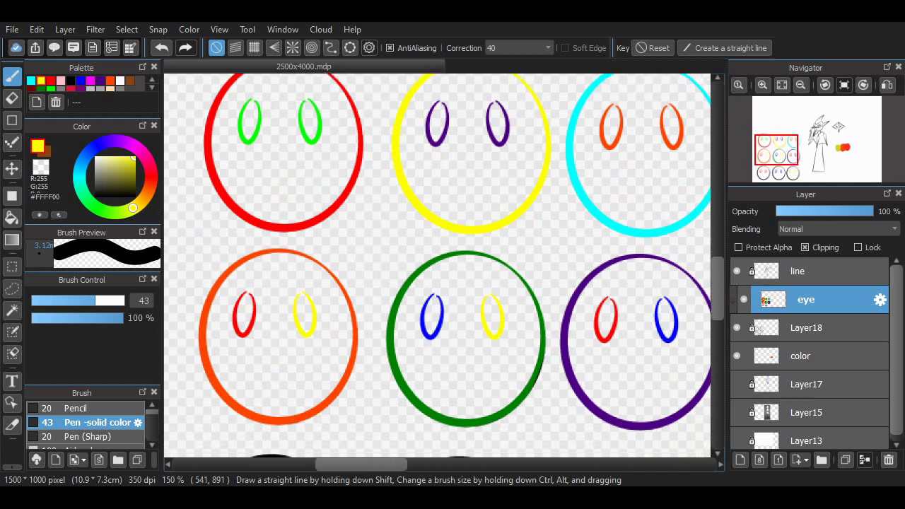
{"action": "left_click", "coordinate": [90, 81]}
{"action": "left_click", "coordinate": [81, 88]}
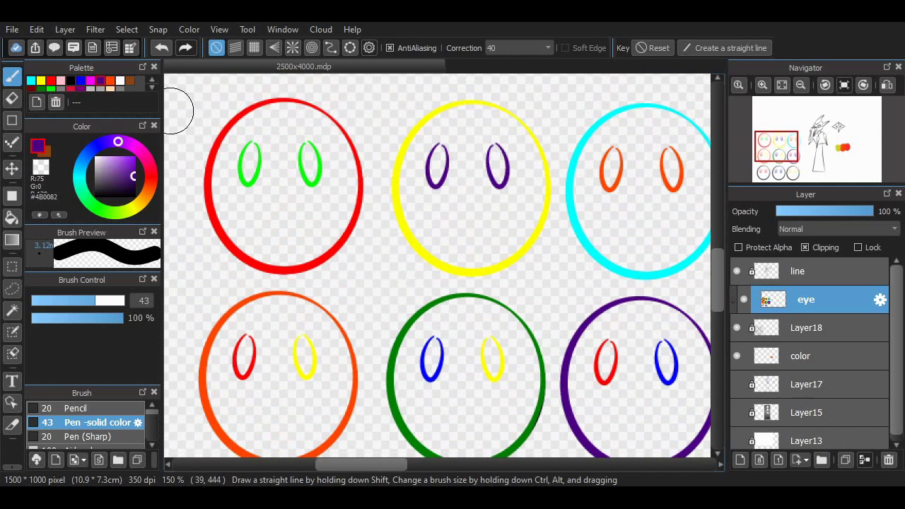
{"action": "left_click", "coordinate": [91, 88]}
{"action": "left_click_drag", "start_coordinate": [495, 147], "coordinate": [490, 174]}
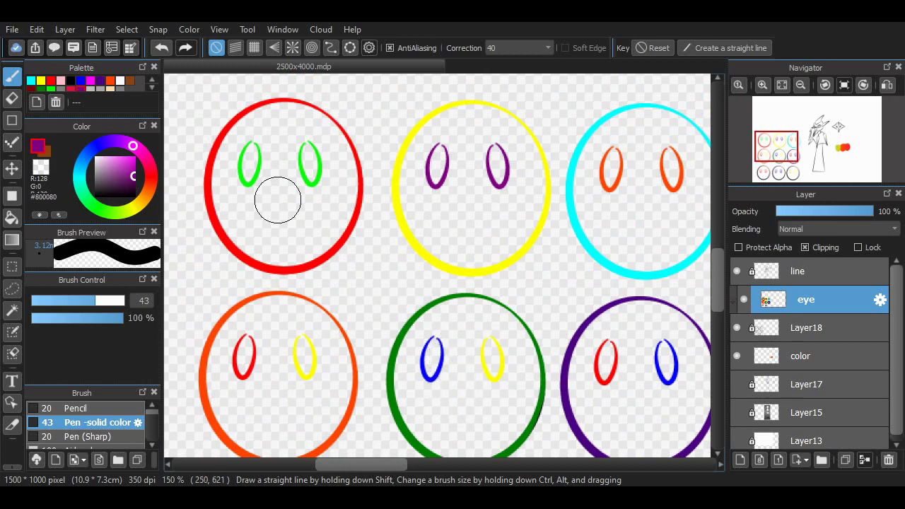
Swap the green face's eye colours, painting the left eye yellow and the right eye blue #0000FF
{"action": "left_click", "coordinate": [41, 81]}
{"action": "left_click_drag", "start_coordinate": [432, 339], "coordinate": [429, 378]}
{"action": "left_click", "coordinate": [80, 80]}
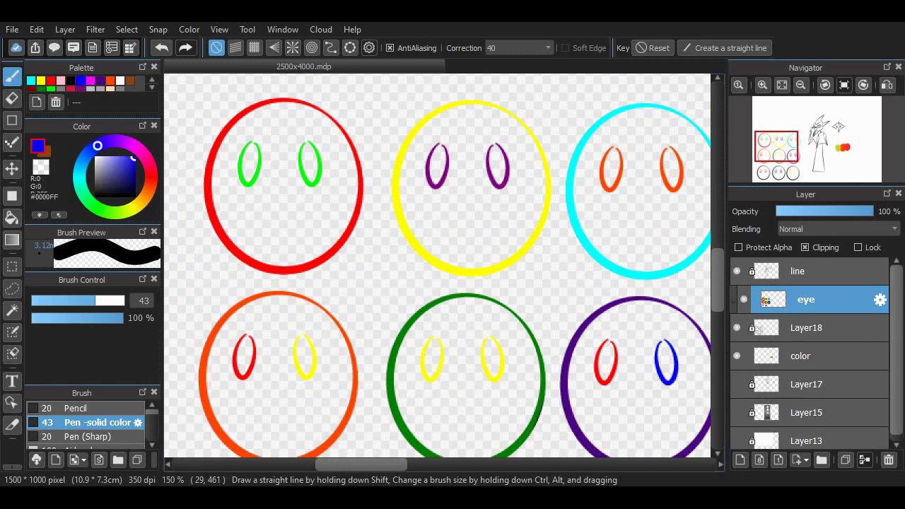
{"action": "left_click_drag", "start_coordinate": [486, 344], "coordinate": [498, 357]}
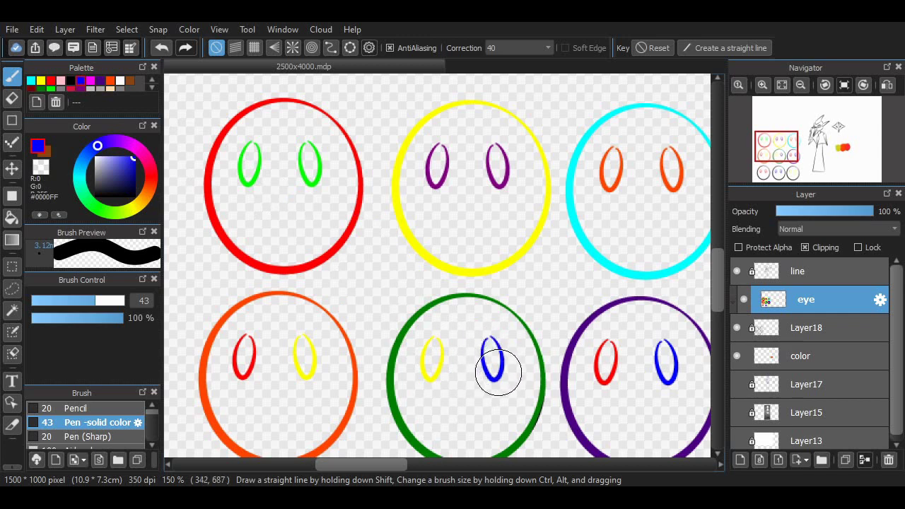
Try light blue #0099FF on both of the orange face's eyes, and undo the strokes
{"action": "scroll", "coordinate": [437, 266], "scroll_direction": "down", "scroll_amount": 5}
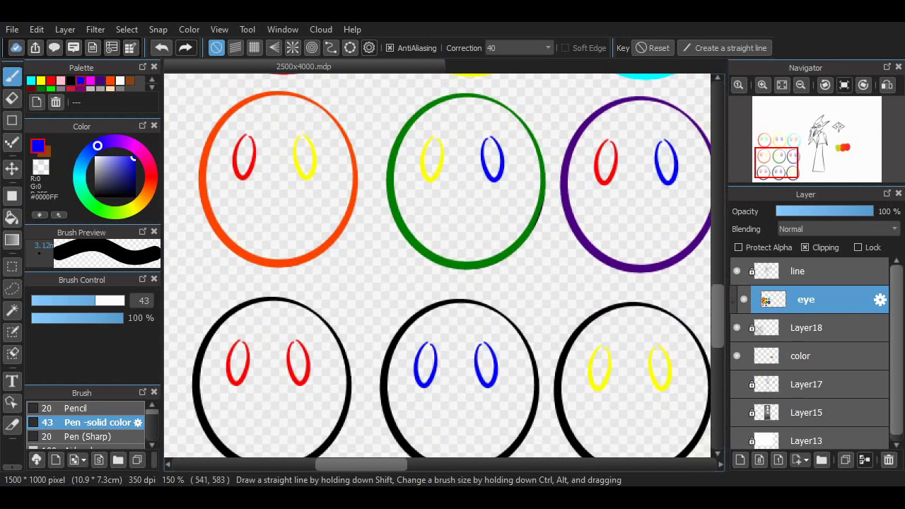
{"action": "scroll", "coordinate": [438, 266], "scroll_direction": "up", "scroll_amount": 5}
{"action": "scroll", "coordinate": [437, 266], "scroll_direction": "down", "scroll_amount": 1}
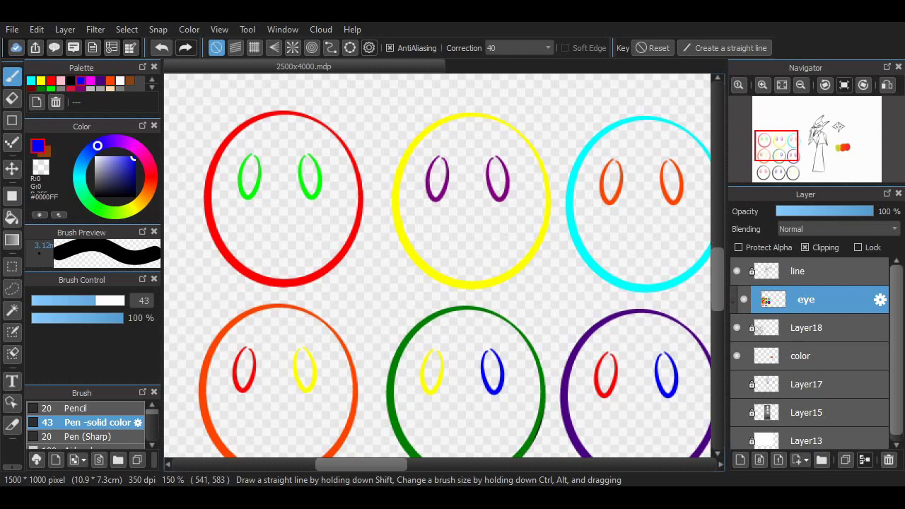
{"action": "scroll", "coordinate": [437, 266], "scroll_direction": "up", "scroll_amount": 1}
{"action": "left_click", "coordinate": [142, 200]}
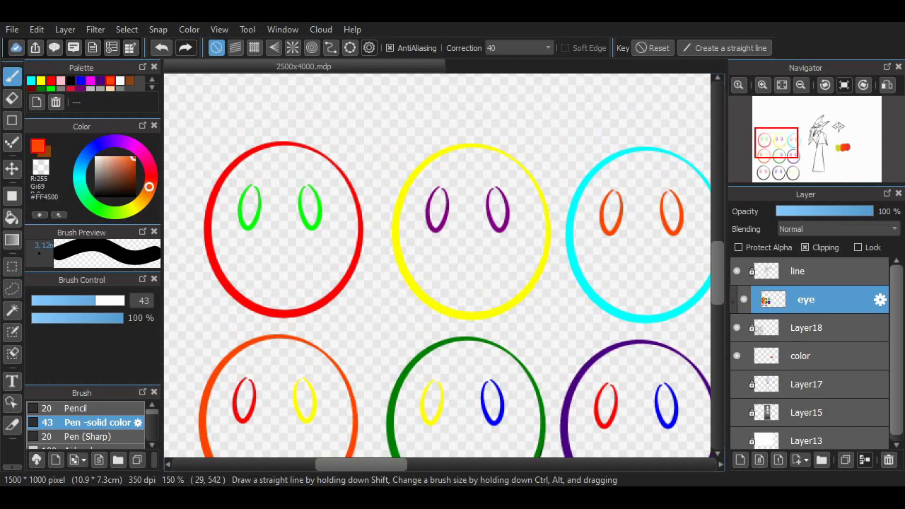
{"action": "left_click_drag", "start_coordinate": [306, 386], "coordinate": [305, 417]}
{"action": "left_click_drag", "start_coordinate": [244, 386], "coordinate": [247, 423]}
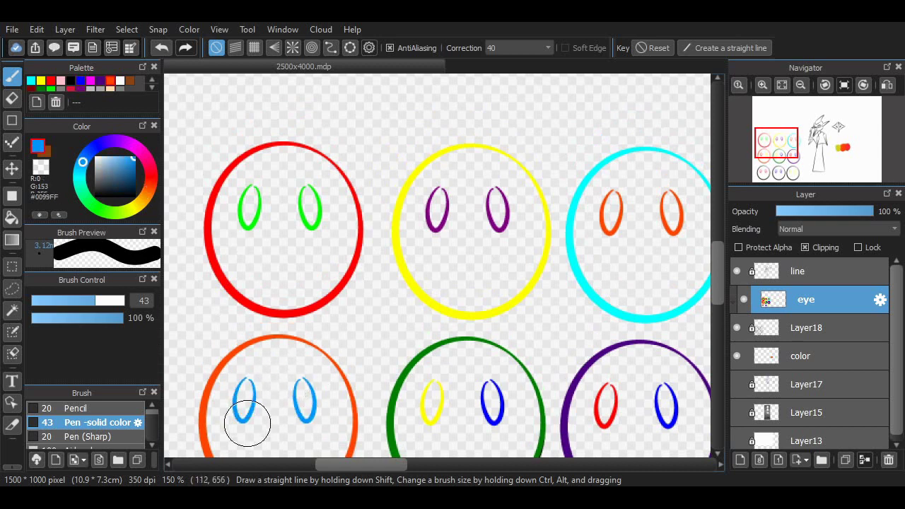
{"action": "key", "text": "ctrl+z"}
{"action": "key", "text": "ctrl+z"}
{"action": "key", "text": "ctrl+z"}
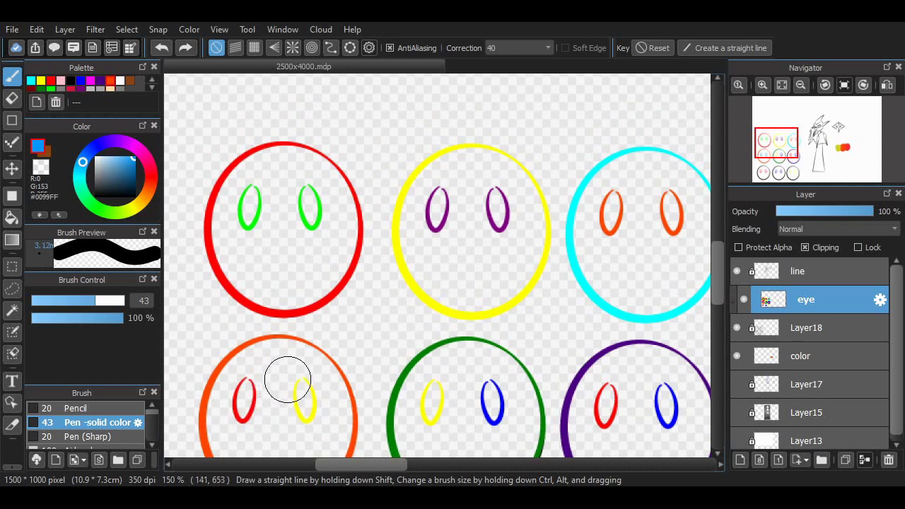
On the color layer, airbrush the character's torso and long robe with the swatch orange #FF4500 at brush size 100
{"action": "scroll", "coordinate": [386, 449], "scroll_direction": "right", "scroll_amount": 2}
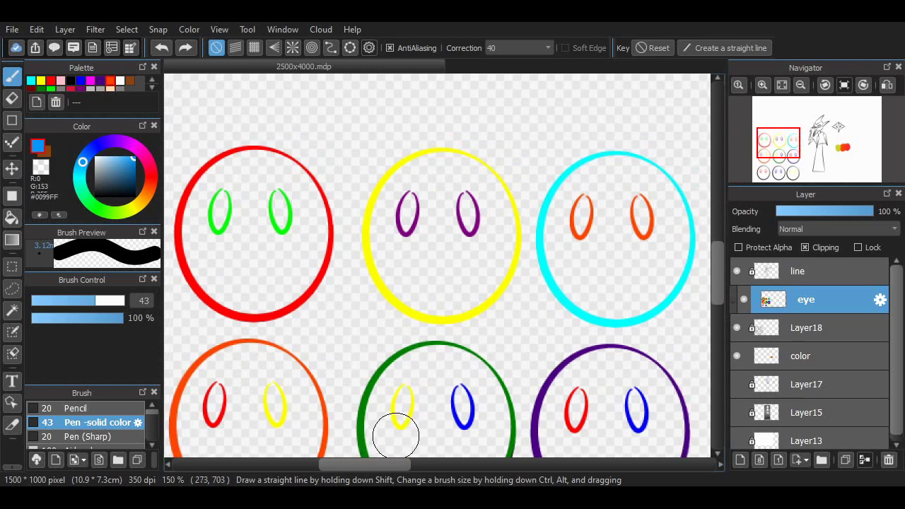
{"action": "scroll", "coordinate": [399, 442], "scroll_direction": "down", "scroll_amount": 1}
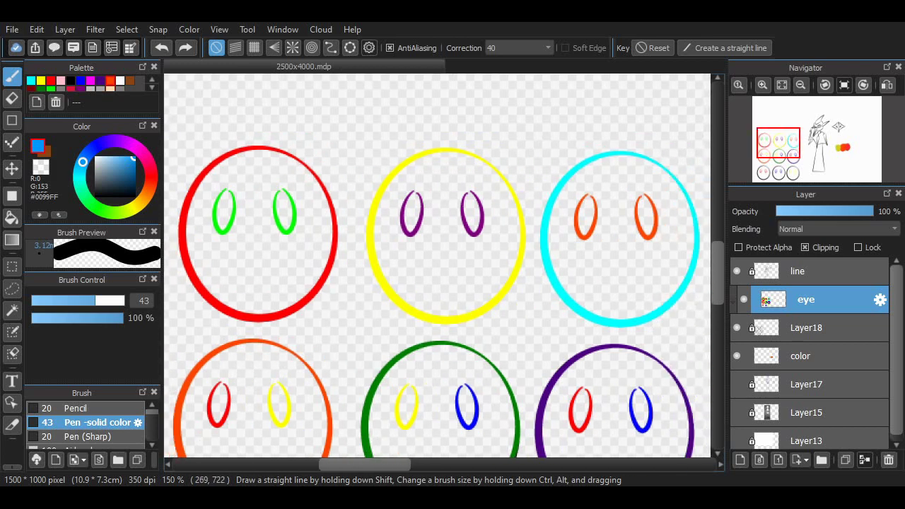
{"action": "scroll", "coordinate": [701, 253], "scroll_direction": "up", "scroll_amount": 1}
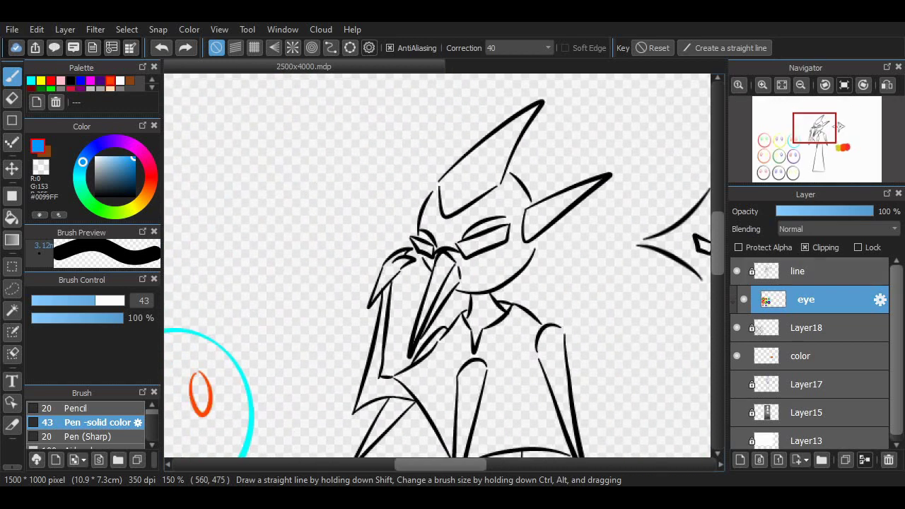
{"action": "left_click", "coordinate": [802, 356]}
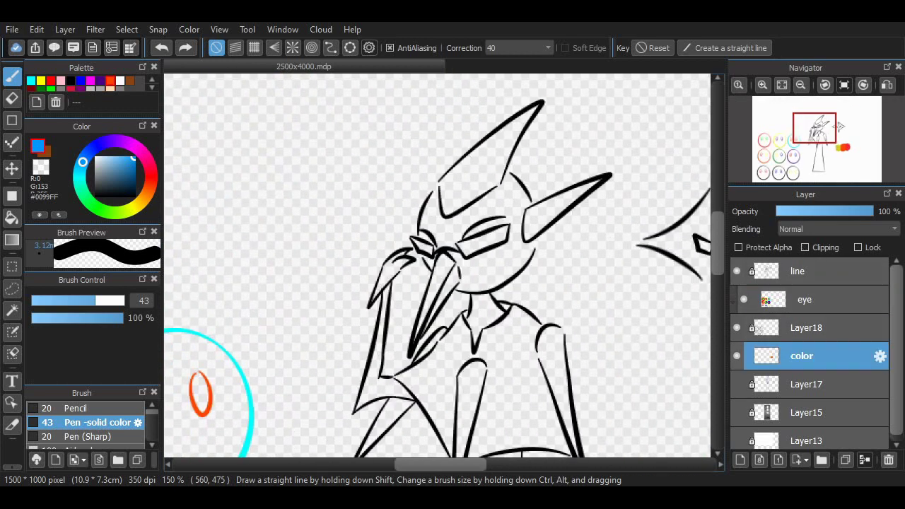
{"action": "left_click_drag", "start_coordinate": [644, 423], "coordinate": [564, 287]}
{"action": "left_click", "coordinate": [654, 322], "text": "alt"}
{"action": "scroll", "coordinate": [83, 422], "scroll_direction": "down", "scroll_amount": 2}
{"action": "left_click", "coordinate": [83, 422]}
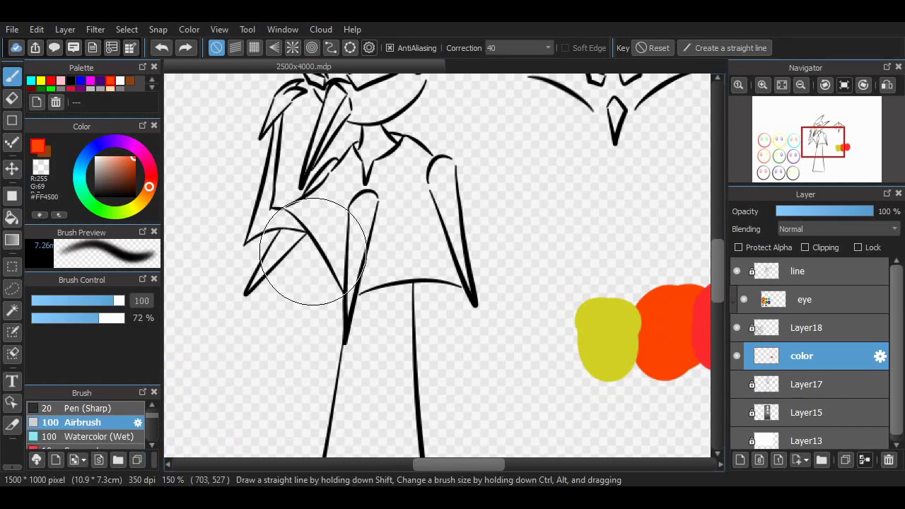
{"action": "mouse_move", "coordinate": [320, 273]}
{"action": "left_mouse_down"}
{"action": "mouse_move", "coordinate": [395, 266]}
{"action": "mouse_move", "coordinate": [429, 225]}
{"action": "mouse_move", "coordinate": [417, 203]}
{"action": "mouse_move", "coordinate": [354, 175]}
{"action": "mouse_move", "coordinate": [322, 224]}
{"action": "mouse_move", "coordinate": [271, 264]}
{"action": "mouse_move", "coordinate": [343, 229]}
{"action": "mouse_move", "coordinate": [377, 397]}
{"action": "left_mouse_up"}
{"action": "scroll", "coordinate": [695, 252], "scroll_direction": "down", "scroll_amount": 4}
{"action": "mouse_move", "coordinate": [382, 120]}
{"action": "left_mouse_down"}
{"action": "mouse_move", "coordinate": [359, 232]}
{"action": "mouse_move", "coordinate": [420, 367]}
{"action": "mouse_move", "coordinate": [375, 382]}
{"action": "left_mouse_up"}
{"action": "mouse_move", "coordinate": [304, 364]}
{"action": "left_mouse_down"}
{"action": "mouse_move", "coordinate": [403, 359]}
{"action": "mouse_move", "coordinate": [333, 387]}
{"action": "mouse_move", "coordinate": [376, 363]}
{"action": "mouse_move", "coordinate": [333, 348]}
{"action": "mouse_move", "coordinate": [349, 404]}
{"action": "left_mouse_up"}
Airbrush the character's raised arm, head, beak and neck orange with smaller brush sizes such as 26 and 46
{"action": "scroll", "coordinate": [349, 404], "scroll_direction": "up", "scroll_amount": 5}
{"action": "scroll", "coordinate": [349, 404], "scroll_direction": "up", "scroll_amount": 1}
{"action": "mouse_move", "coordinate": [424, 283]}
{"action": "left_mouse_down"}
{"action": "mouse_move", "coordinate": [495, 364]}
{"action": "mouse_move", "coordinate": [488, 396]}
{"action": "mouse_move", "coordinate": [246, 293]}
{"action": "mouse_move", "coordinate": [330, 205]}
{"action": "left_mouse_up"}
{"action": "key", "text": "ctrl+z"}
{"action": "left_click_drag", "start_coordinate": [113, 300], "coordinate": [79, 301]}
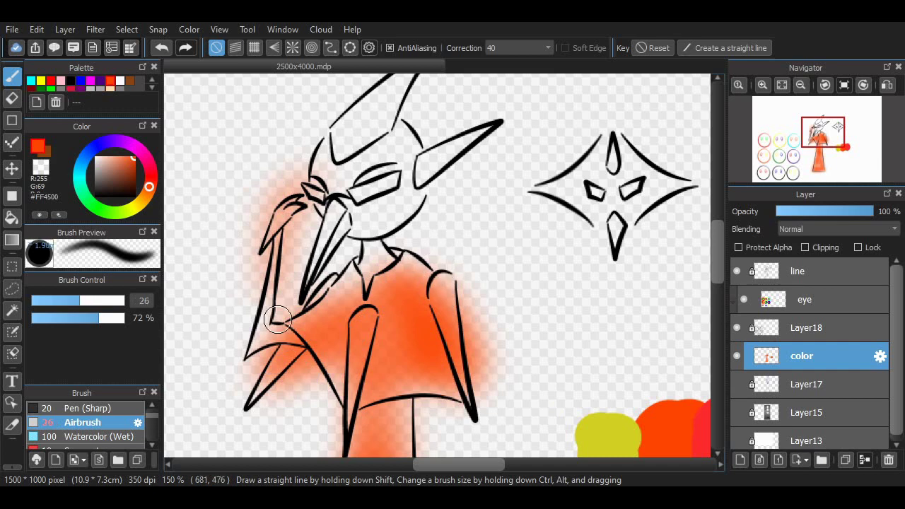
{"action": "key", "text": "ctrl+z"}
{"action": "left_click_drag", "start_coordinate": [272, 213], "coordinate": [273, 266]}
{"action": "key", "text": "ctrl+z"}
{"action": "mouse_move", "coordinate": [254, 346]}
{"action": "left_mouse_down"}
{"action": "mouse_move", "coordinate": [283, 205]}
{"action": "mouse_move", "coordinate": [350, 205]}
{"action": "mouse_move", "coordinate": [379, 243]}
{"action": "mouse_move", "coordinate": [404, 203]}
{"action": "mouse_move", "coordinate": [465, 146]}
{"action": "mouse_move", "coordinate": [317, 180]}
{"action": "mouse_move", "coordinate": [325, 195]}
{"action": "mouse_move", "coordinate": [397, 177]}
{"action": "mouse_move", "coordinate": [375, 262]}
{"action": "left_mouse_up"}
{"action": "key", "text": "ctrl+z"}
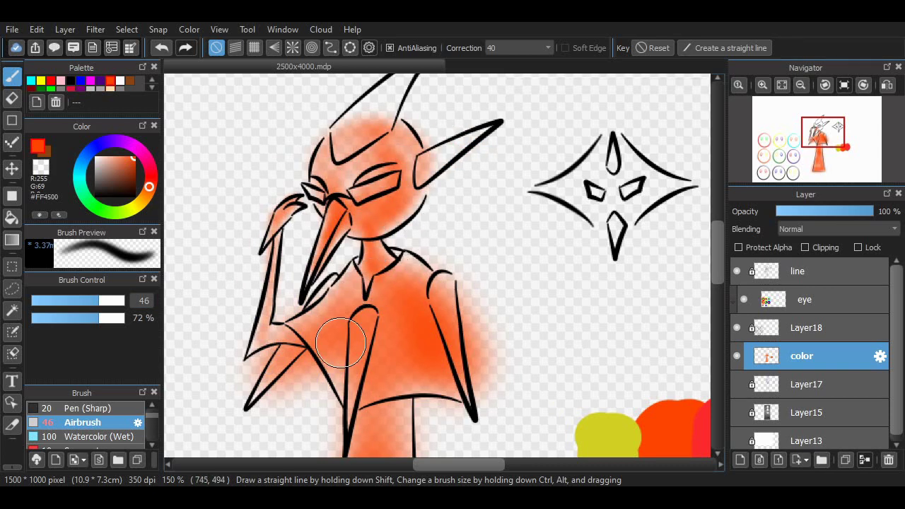
Reduce the Airbrush size to 23 and fill the character's pointed ear and horn with orange
{"action": "key", "text": "bracketleft"}
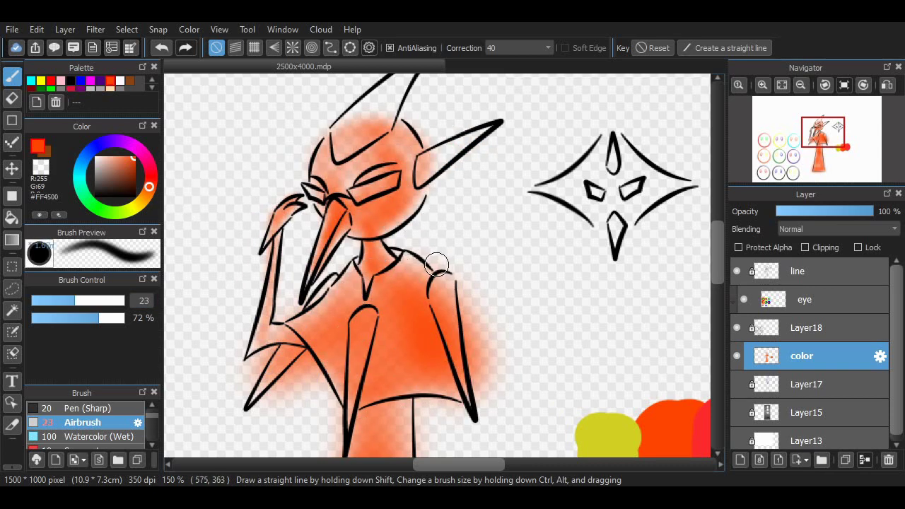
{"action": "left_click_drag", "start_coordinate": [425, 171], "coordinate": [440, 162]}
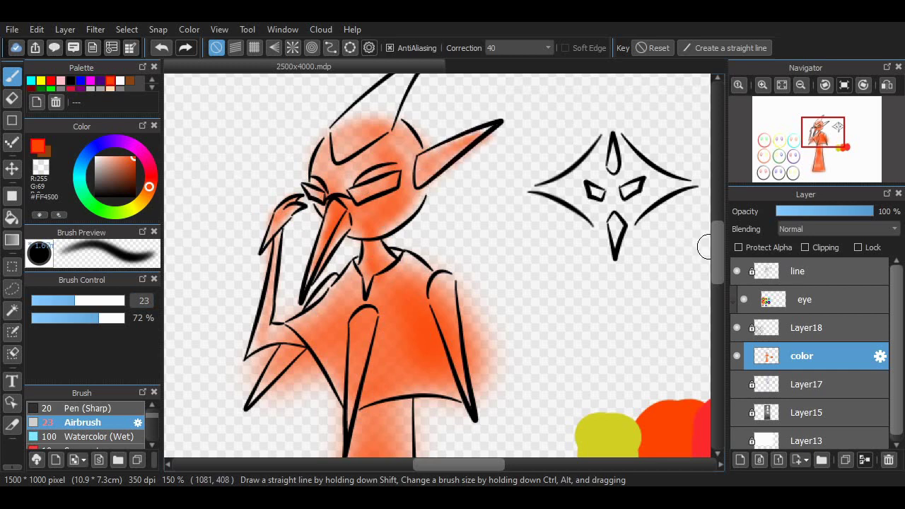
{"action": "scroll", "coordinate": [707, 247], "scroll_direction": "up", "scroll_amount": 3}
{"action": "mouse_move", "coordinate": [335, 230]}
{"action": "left_mouse_down"}
{"action": "mouse_move", "coordinate": [407, 171]}
{"action": "mouse_move", "coordinate": [382, 218]}
{"action": "mouse_move", "coordinate": [399, 180]}
{"action": "mouse_move", "coordinate": [333, 233]}
{"action": "mouse_move", "coordinate": [372, 222]}
{"action": "mouse_move", "coordinate": [395, 242]}
{"action": "left_mouse_up"}
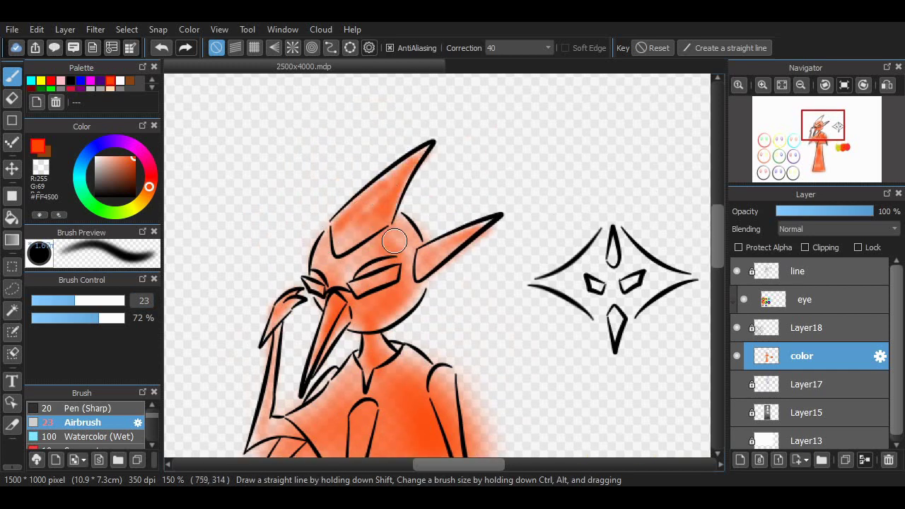
Airbrush the star ornament orange, redoing strokes until its four points are covered
{"action": "mouse_move", "coordinate": [604, 330]}
{"action": "left_mouse_down"}
{"action": "mouse_move", "coordinate": [556, 283]}
{"action": "mouse_move", "coordinate": [592, 266]}
{"action": "mouse_move", "coordinate": [654, 283]}
{"action": "mouse_move", "coordinate": [612, 312]}
{"action": "mouse_move", "coordinate": [620, 308]}
{"action": "mouse_move", "coordinate": [621, 321]}
{"action": "mouse_move", "coordinate": [624, 241]}
{"action": "mouse_move", "coordinate": [559, 279]}
{"action": "mouse_move", "coordinate": [590, 273]}
{"action": "mouse_move", "coordinate": [617, 301]}
{"action": "mouse_move", "coordinate": [635, 297]}
{"action": "mouse_move", "coordinate": [616, 259]}
{"action": "mouse_move", "coordinate": [560, 286]}
{"action": "mouse_move", "coordinate": [615, 310]}
{"action": "mouse_move", "coordinate": [584, 290]}
{"action": "mouse_move", "coordinate": [626, 323]}
{"action": "mouse_move", "coordinate": [636, 256]}
{"action": "mouse_move", "coordinate": [606, 208]}
{"action": "left_mouse_up"}
{"action": "key", "text": "ctrl+z"}
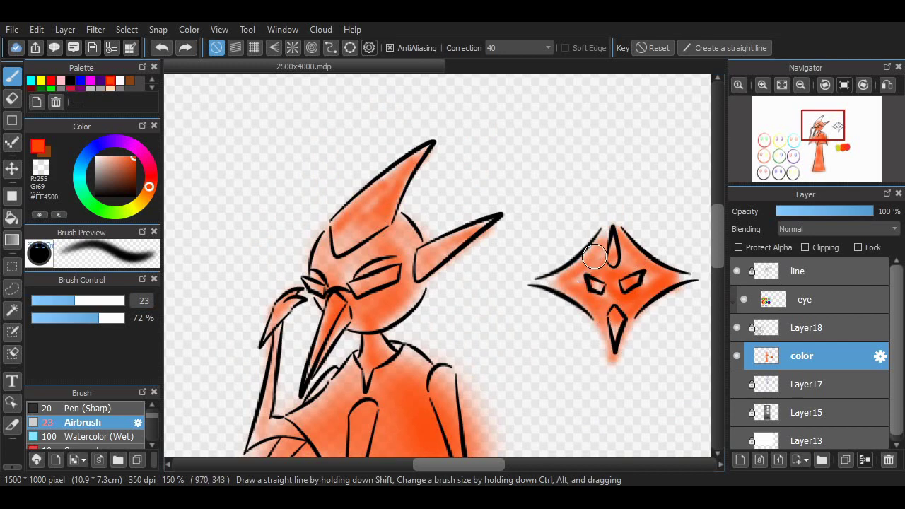
{"action": "key", "text": "ctrl+y"}
{"action": "key", "text": "ctrl+z"}
{"action": "mouse_move", "coordinate": [585, 269]}
{"action": "left_mouse_down"}
{"action": "mouse_move", "coordinate": [612, 218]}
{"action": "mouse_move", "coordinate": [625, 280]}
{"action": "mouse_move", "coordinate": [576, 264]}
{"action": "mouse_move", "coordinate": [615, 310]}
{"action": "mouse_move", "coordinate": [672, 290]}
{"action": "left_mouse_up"}
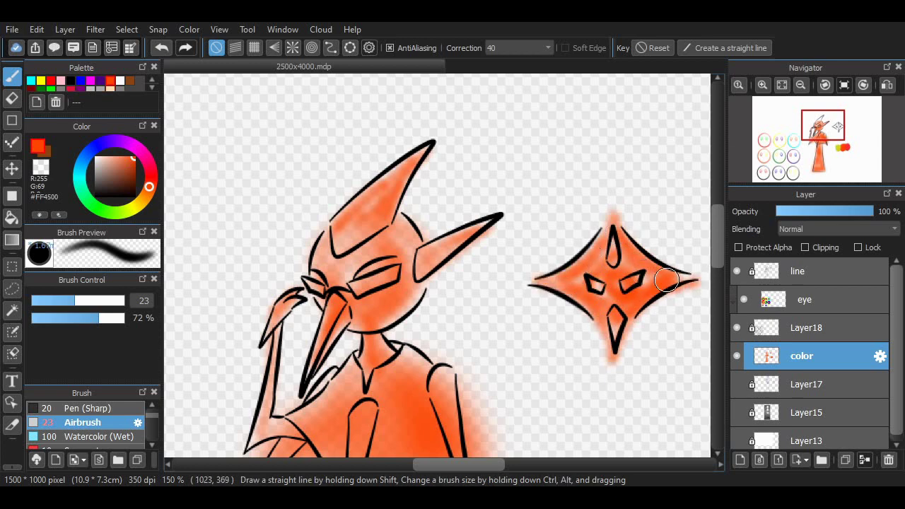
Build up the orange on the character's face, raised arm, torso and robe with the size 23 Airbrush
{"action": "left_click", "coordinate": [814, 131]}
{"action": "left_click", "coordinate": [762, 85]}
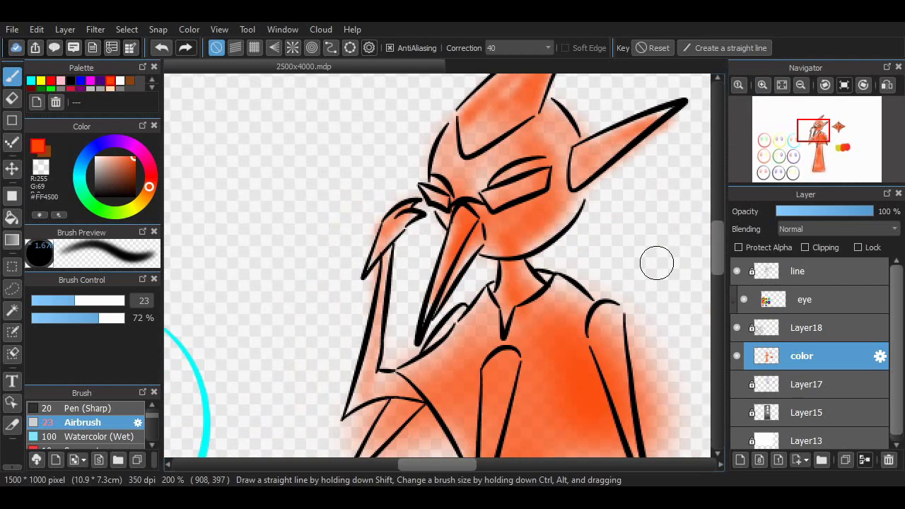
{"action": "left_click_drag", "start_coordinate": [485, 228], "coordinate": [466, 251]}
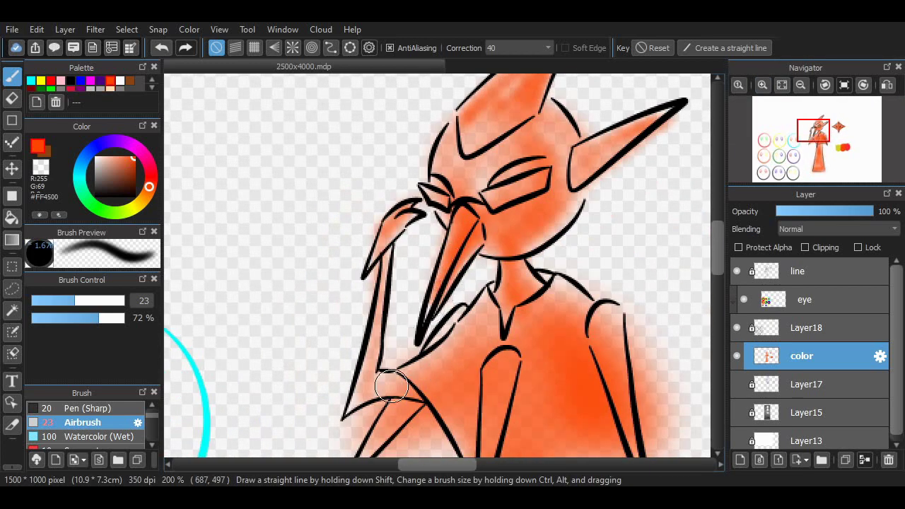
{"action": "mouse_move", "coordinate": [391, 386]}
{"action": "left_mouse_down"}
{"action": "mouse_move", "coordinate": [367, 352]}
{"action": "mouse_move", "coordinate": [369, 372]}
{"action": "mouse_move", "coordinate": [351, 400]}
{"action": "mouse_move", "coordinate": [410, 389]}
{"action": "mouse_move", "coordinate": [376, 322]}
{"action": "mouse_move", "coordinate": [384, 242]}
{"action": "left_mouse_up"}
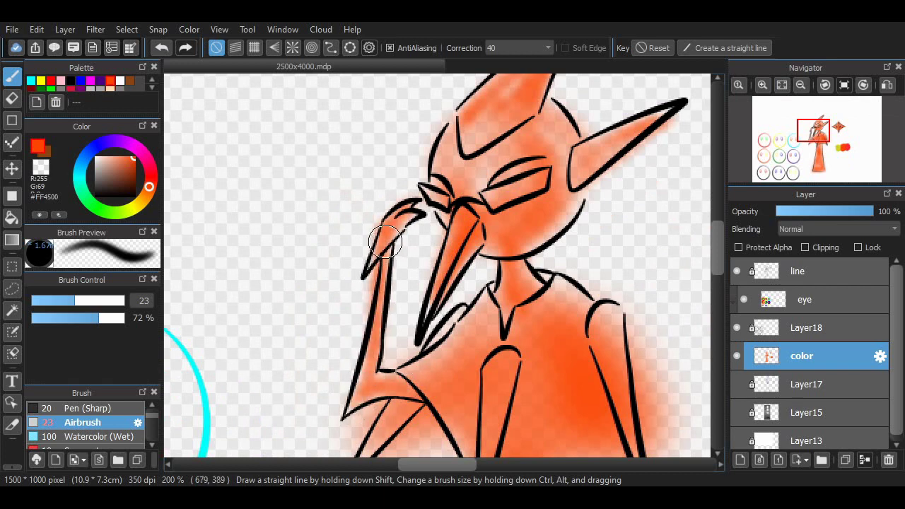
{"action": "scroll", "coordinate": [437, 266], "scroll_direction": "down", "scroll_amount": 5}
{"action": "mouse_move", "coordinate": [602, 182]}
{"action": "left_mouse_down"}
{"action": "mouse_move", "coordinate": [439, 252]}
{"action": "mouse_move", "coordinate": [527, 327]}
{"action": "mouse_move", "coordinate": [546, 404]}
{"action": "mouse_move", "coordinate": [563, 349]}
{"action": "mouse_move", "coordinate": [530, 378]}
{"action": "left_mouse_up"}
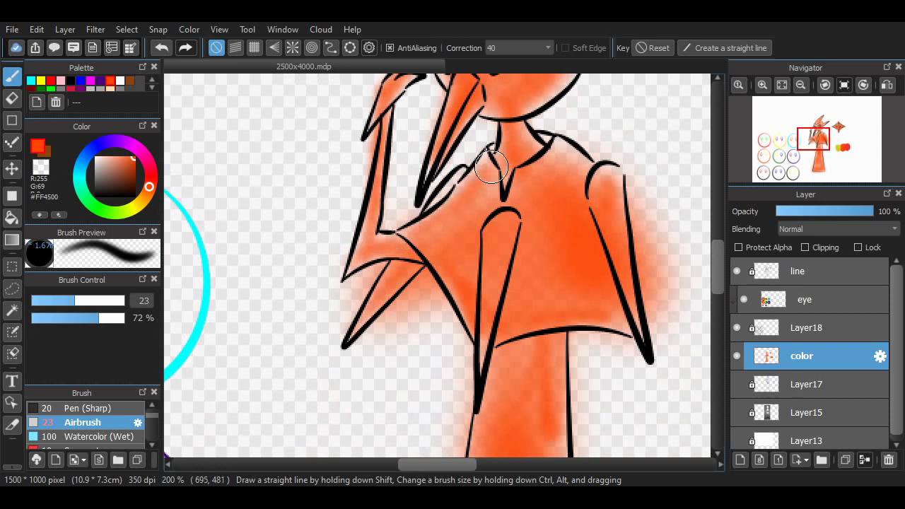
{"action": "scroll", "coordinate": [706, 256], "scroll_direction": "up", "scroll_amount": 7}
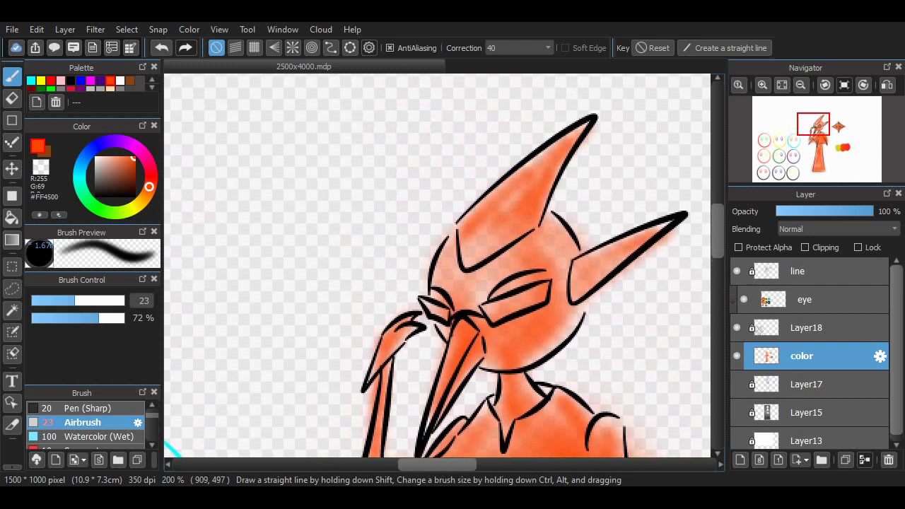
{"action": "scroll", "coordinate": [706, 257], "scroll_direction": "down", "scroll_amount": 18}
{"action": "mouse_move", "coordinate": [463, 334]}
{"action": "left_mouse_down"}
{"action": "mouse_move", "coordinate": [500, 323]}
{"action": "mouse_move", "coordinate": [510, 420]}
{"action": "mouse_move", "coordinate": [550, 253]}
{"action": "mouse_move", "coordinate": [575, 366]}
{"action": "mouse_move", "coordinate": [510, 174]}
{"action": "mouse_move", "coordinate": [441, 319]}
{"action": "mouse_move", "coordinate": [457, 305]}
{"action": "mouse_move", "coordinate": [428, 418]}
{"action": "left_mouse_up"}
{"action": "scroll", "coordinate": [689, 336], "scroll_direction": "up", "scroll_amount": 6}
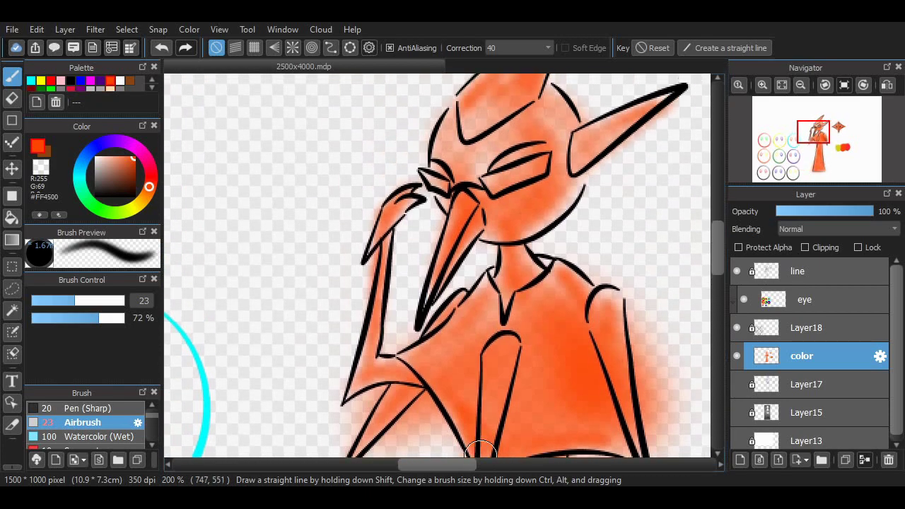
Try airbrushing the beak directly on the color layer with the swatch yellow #D3D124, and undo it
{"action": "scroll", "coordinate": [559, 396], "scroll_direction": "right", "scroll_amount": 3}
{"action": "scroll", "coordinate": [546, 368], "scroll_direction": "down", "scroll_amount": 6}
{"action": "scroll", "coordinate": [673, 289], "scroll_direction": "up", "scroll_amount": 2}
{"action": "left_click", "coordinate": [672, 289], "text": "alt"}
{"action": "scroll", "coordinate": [673, 289], "scroll_direction": "up", "scroll_amount": 4}
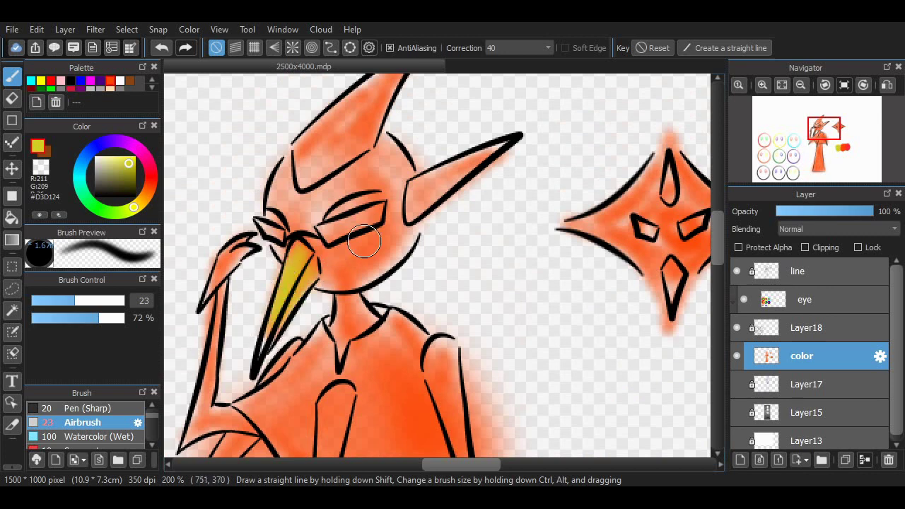
{"action": "scroll", "coordinate": [657, 250], "scroll_direction": "left", "scroll_amount": 3}
{"action": "scroll", "coordinate": [615, 252], "scroll_direction": "down", "scroll_amount": 4}
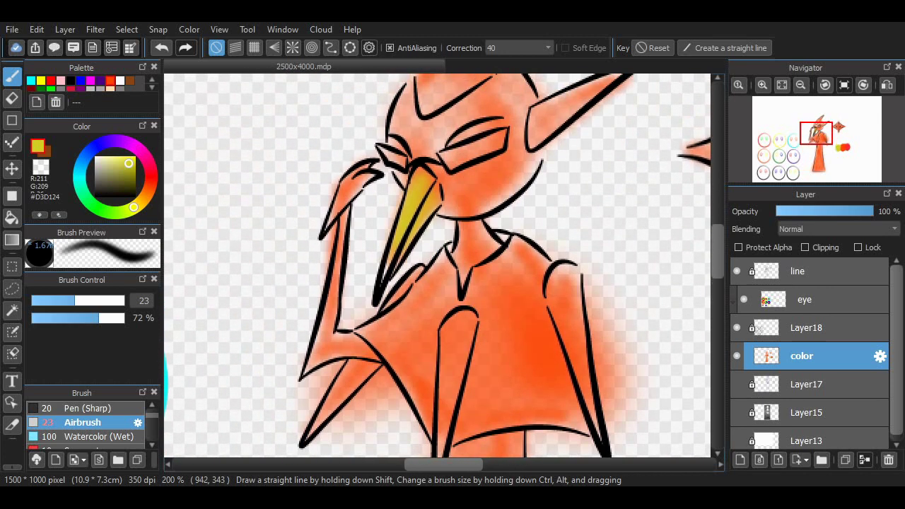
{"action": "key", "text": "ctrl+z"}
Add a new empty layer directly above the color layer
{"action": "scroll", "coordinate": [580, 253], "scroll_direction": "up", "scroll_amount": 4}
{"action": "left_click", "coordinate": [740, 460]}
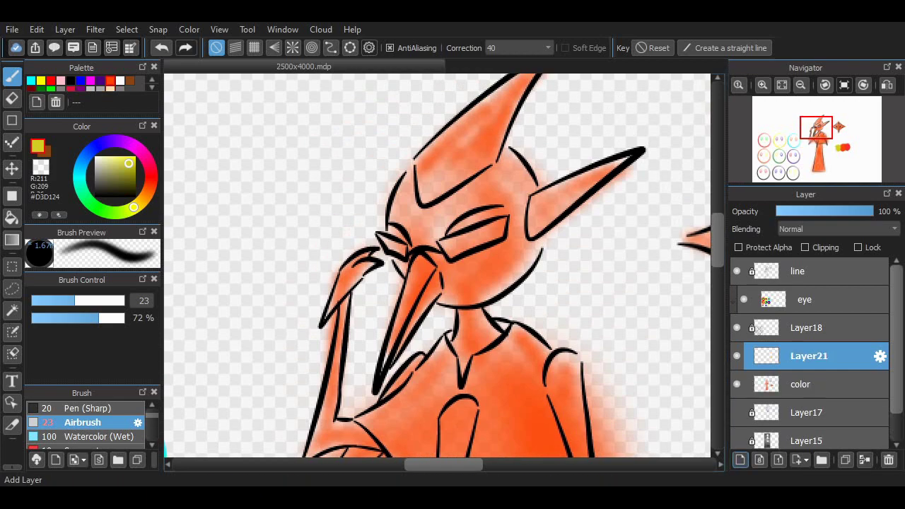
{"action": "scroll", "coordinate": [438, 272], "scroll_direction": "down", "scroll_amount": 5}
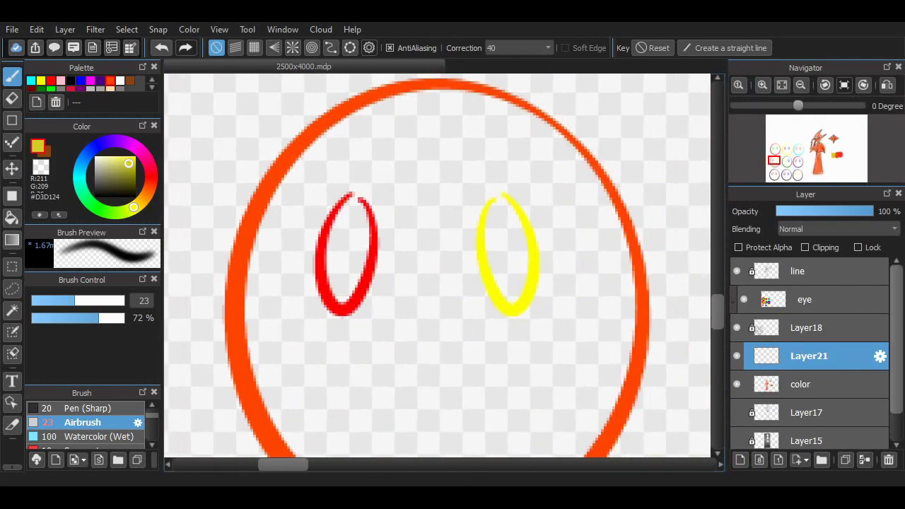
{"action": "scroll", "coordinate": [437, 272], "scroll_direction": "up", "scroll_amount": 5}
{"action": "scroll", "coordinate": [595, 288], "scroll_direction": "up", "scroll_amount": 3}
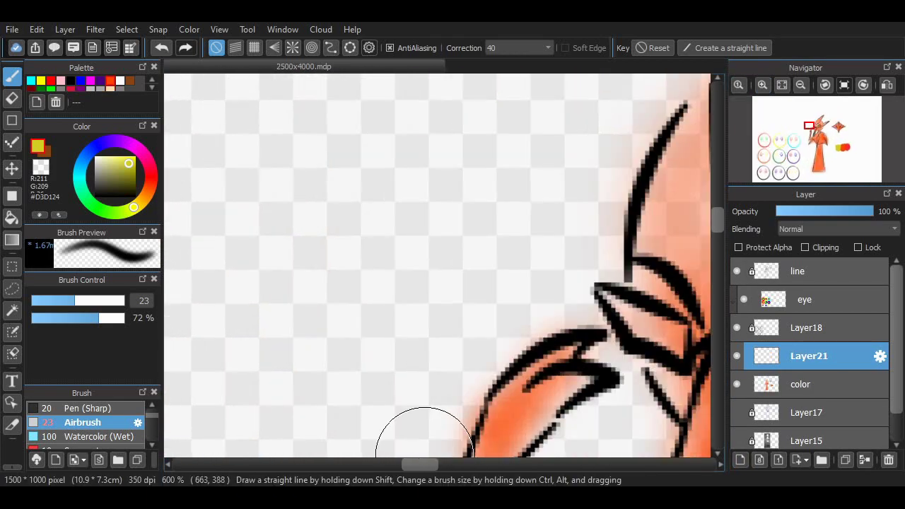
{"action": "scroll", "coordinate": [424, 453], "scroll_direction": "down", "scroll_amount": 3}
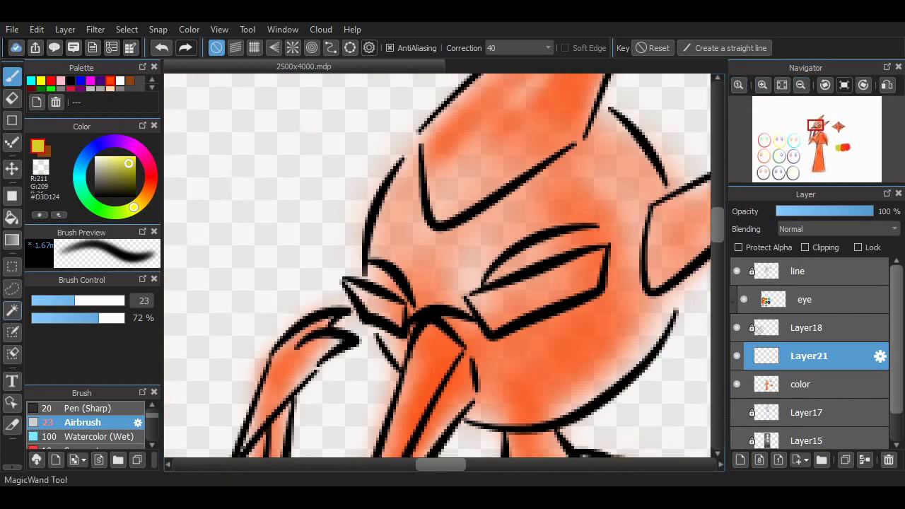
Draw a filled yellow #FFFF00 ellipse over the larger eye, redoing it for colour and size, and tilt it to suit the slanted eye
{"action": "left_click", "coordinate": [12, 196]}
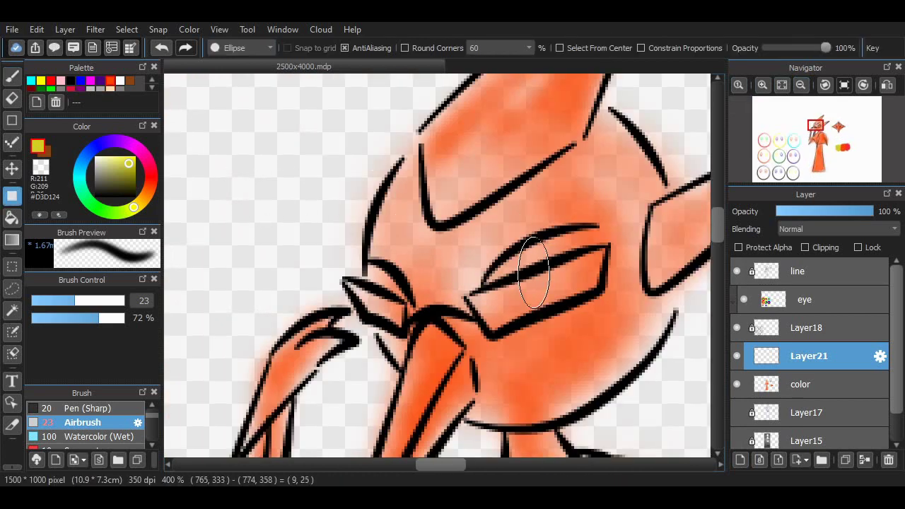
{"action": "left_click_drag", "start_coordinate": [550, 319], "coordinate": [550, 320]}
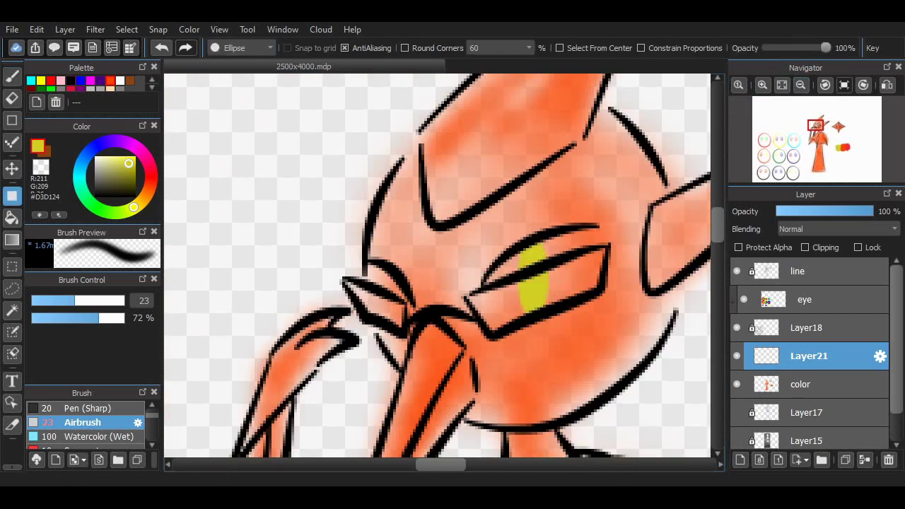
{"action": "left_click", "coordinate": [41, 80]}
{"action": "left_click", "coordinate": [161, 48]}
{"action": "left_click_drag", "start_coordinate": [518, 231], "coordinate": [549, 323]}
{"action": "scroll", "coordinate": [538, 297], "scroll_direction": "down", "scroll_amount": 1}
{"action": "scroll", "coordinate": [439, 269], "scroll_direction": "up", "scroll_amount": 1}
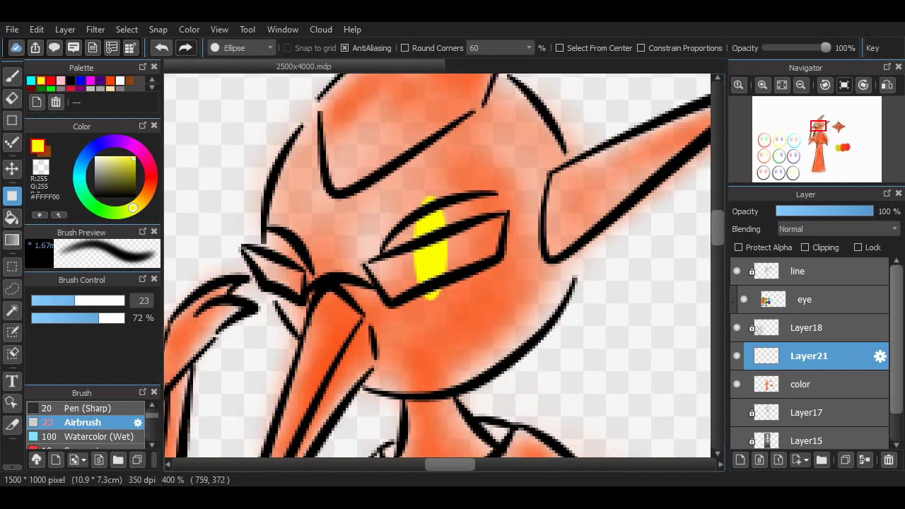
{"action": "key", "text": "ctrl+z"}
{"action": "left_click_drag", "start_coordinate": [413, 217], "coordinate": [446, 302]}
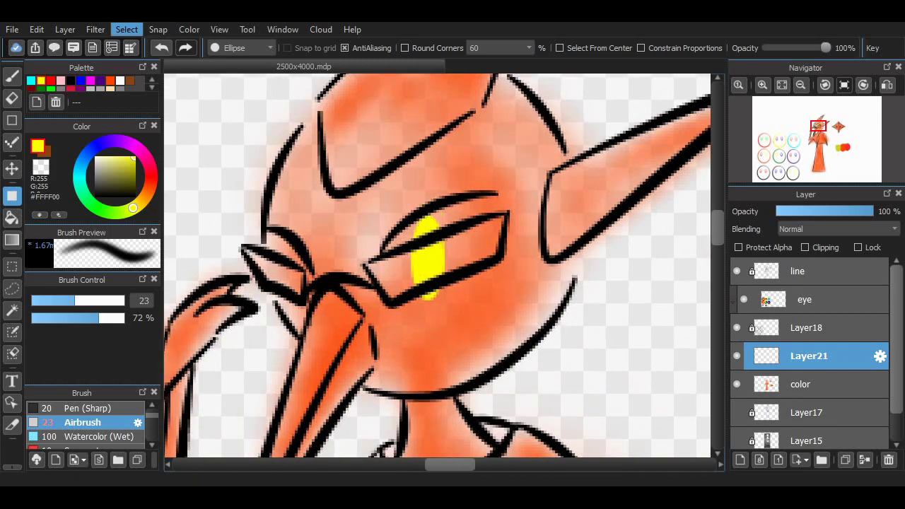
{"action": "key", "text": "ctrl+t"}
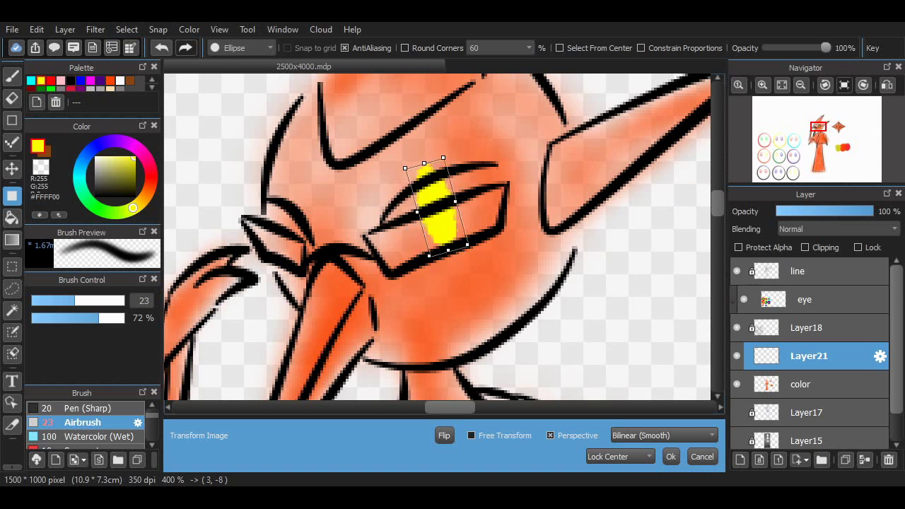
{"action": "left_click", "coordinate": [671, 456]}
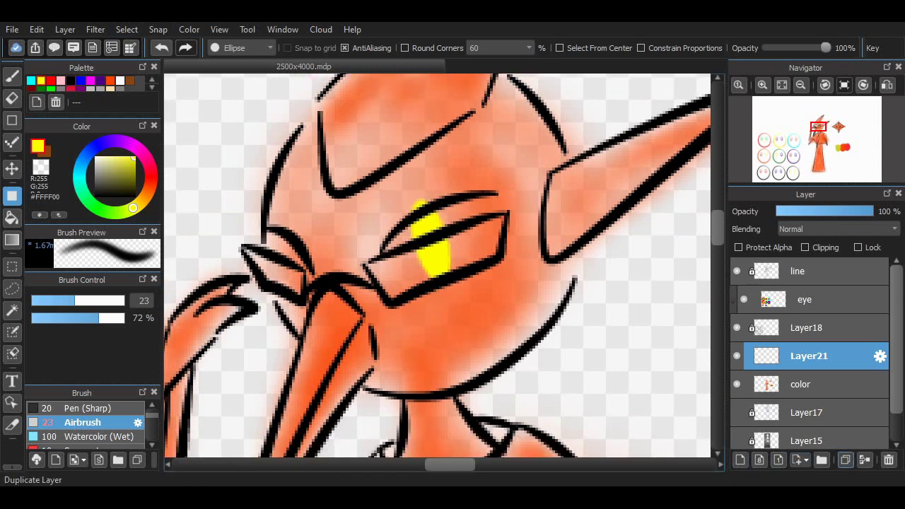
Duplicate the yellow pupil layer, fit the copy over the smaller eye behind the beak, and merge it into the layer below
{"action": "left_click", "coordinate": [800, 460]}
{"action": "key", "text": "ctrl+t"}
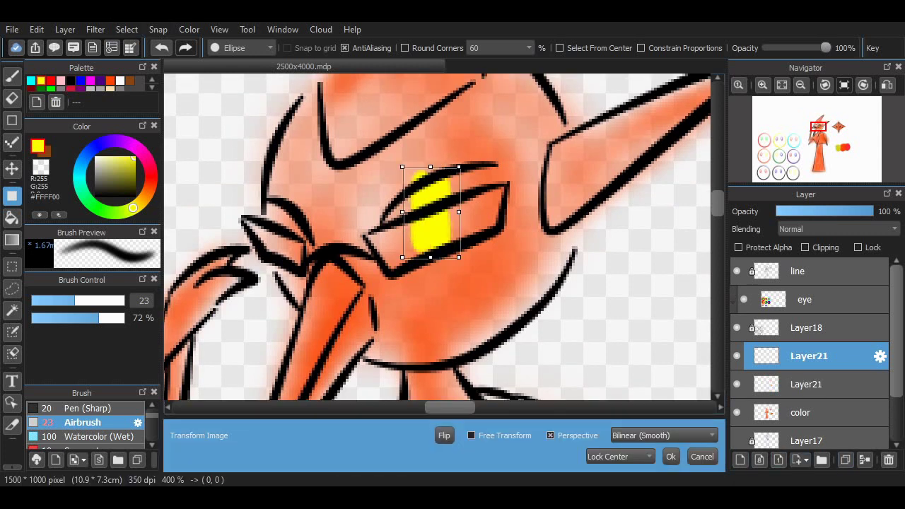
{"action": "left_click_drag", "start_coordinate": [431, 213], "coordinate": [290, 228]}
{"action": "left_click", "coordinate": [671, 456]}
{"action": "left_click", "coordinate": [864, 460]}
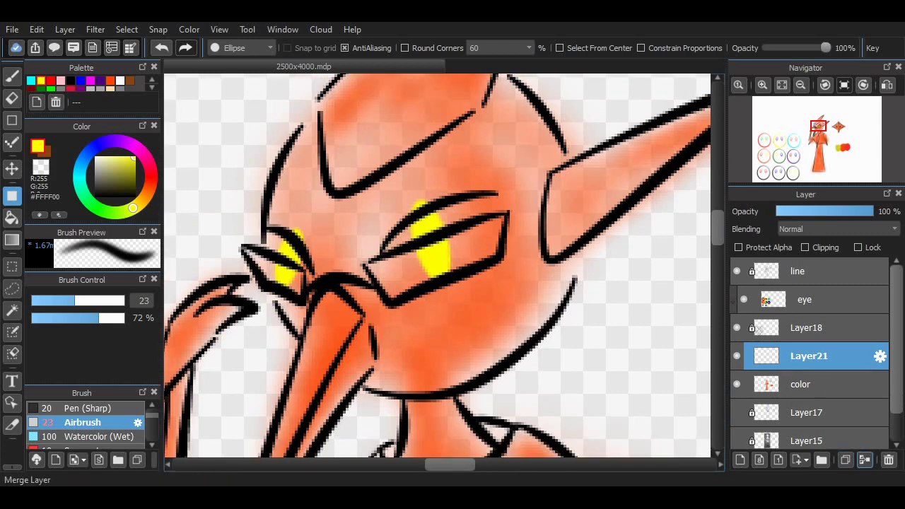
Erase the yellow that spills past the upper outline of the smaller eye
{"action": "scroll", "coordinate": [380, 242], "scroll_direction": "up", "scroll_amount": 1}
{"action": "key", "text": "e"}
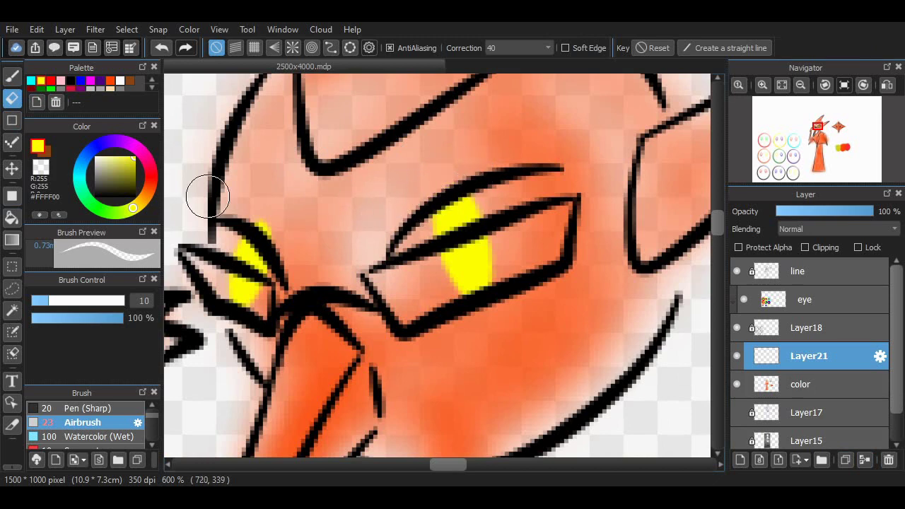
{"action": "key", "text": "bracketright"}
{"action": "key", "text": "e"}
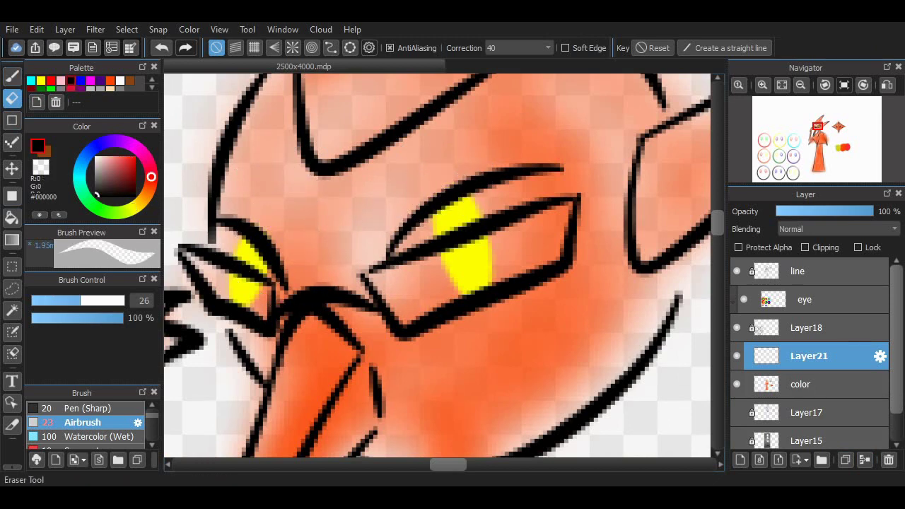
Try filling both glasses lenses black on a new layer with the size 6.4 Pen -solid color, and undo the fills and the layer
{"action": "left_click", "coordinate": [92, 423]}
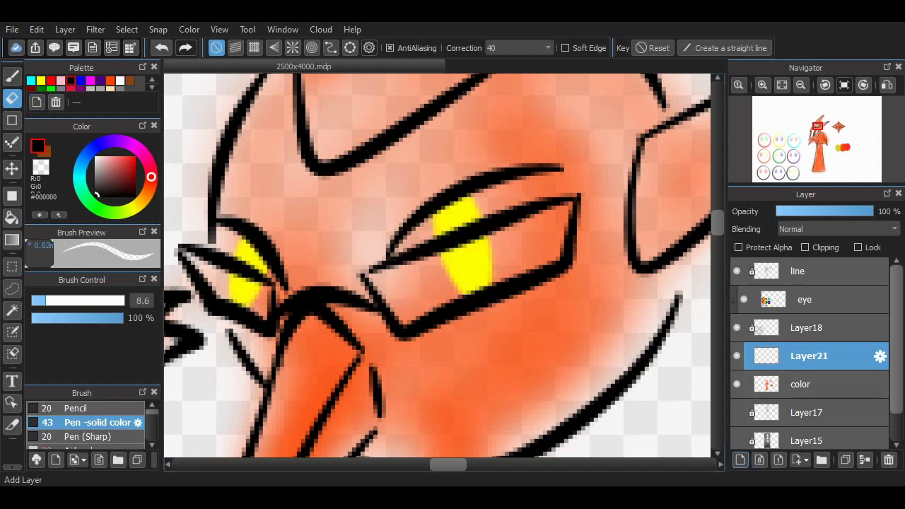
{"action": "key", "text": "b"}
{"action": "mouse_move", "coordinate": [396, 276]}
{"action": "left_mouse_down"}
{"action": "mouse_move", "coordinate": [364, 316]}
{"action": "mouse_move", "coordinate": [398, 287]}
{"action": "mouse_move", "coordinate": [409, 314]}
{"action": "mouse_move", "coordinate": [417, 286]}
{"action": "mouse_move", "coordinate": [543, 224]}
{"action": "mouse_move", "coordinate": [540, 237]}
{"action": "mouse_move", "coordinate": [553, 254]}
{"action": "mouse_move", "coordinate": [563, 212]}
{"action": "mouse_move", "coordinate": [501, 266]}
{"action": "left_mouse_up"}
{"action": "key", "text": "ctrl+z"}
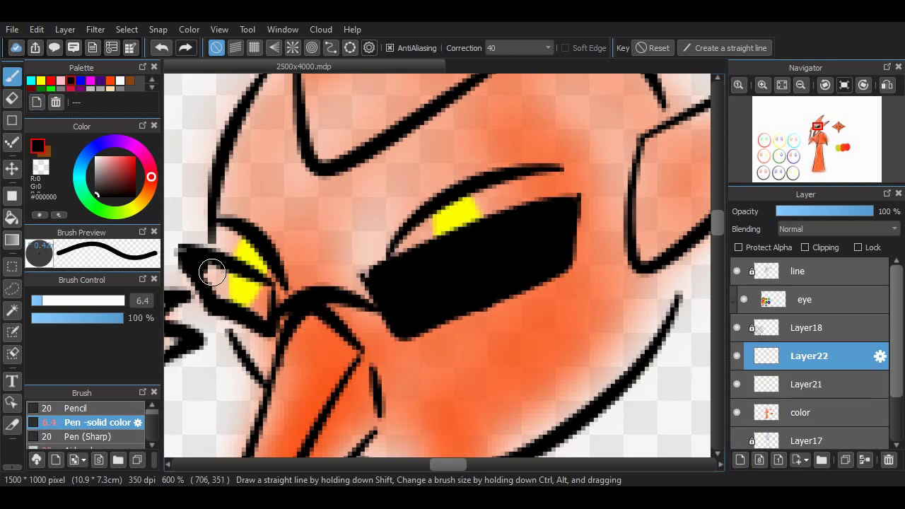
{"action": "left_click_drag", "start_coordinate": [213, 272], "coordinate": [223, 286]}
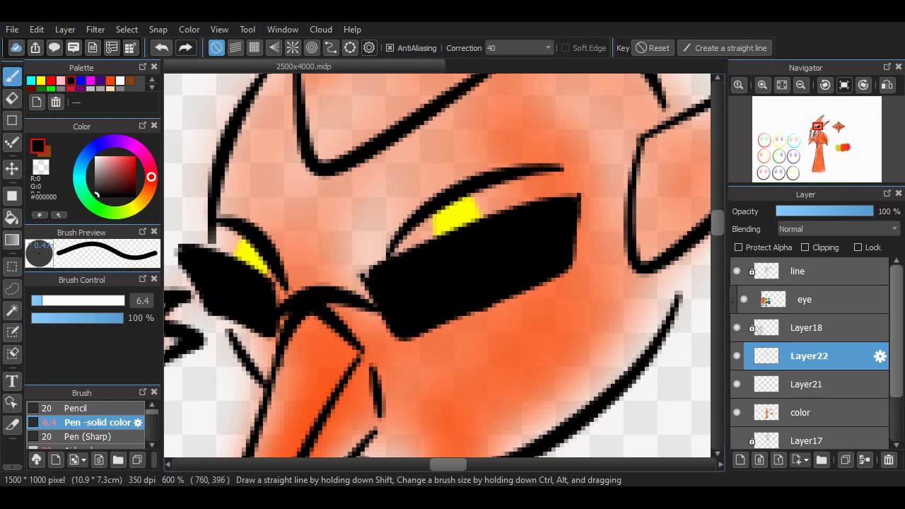
{"action": "scroll", "coordinate": [622, 253], "scroll_direction": "down", "scroll_amount": 2}
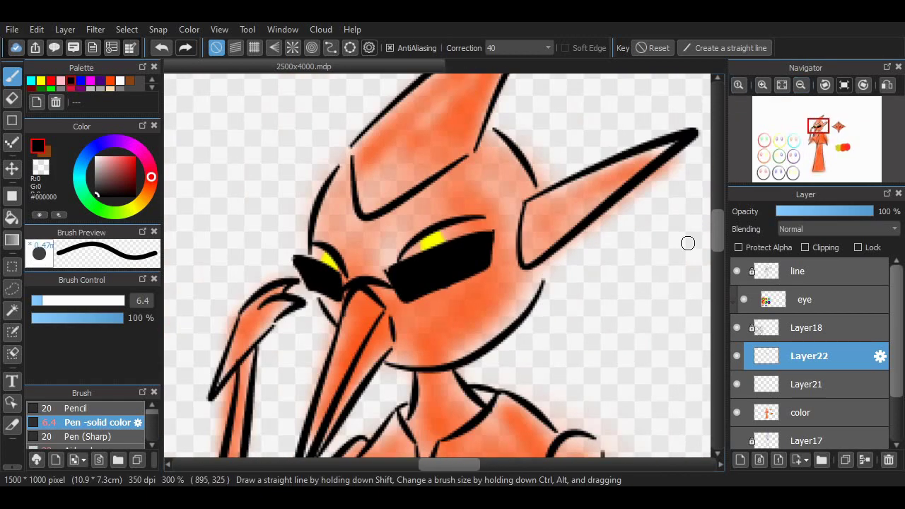
{"action": "scroll", "coordinate": [687, 243], "scroll_direction": "down", "scroll_amount": 2}
{"action": "key", "text": "ctrl+z"}
{"action": "key", "text": "ctrl+z"}
{"action": "key", "text": "ctrl+z"}
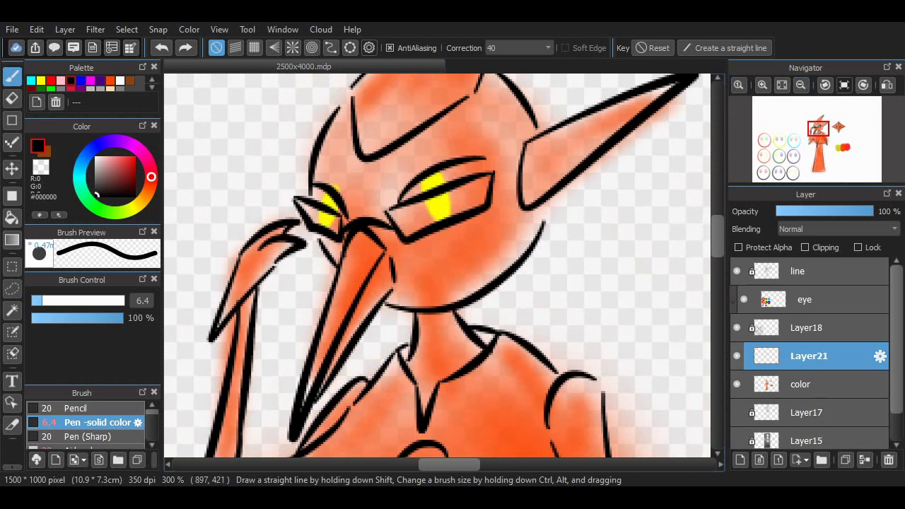
{"action": "key", "text": "ctrl+y"}
{"action": "key", "text": "ctrl+z"}
Paint the smaller eye's pupil red #FF0000 on a new clipping layer, and merge that layer into the pupil layer
{"action": "left_click", "coordinate": [740, 460]}
{"action": "left_click", "coordinate": [805, 247]}
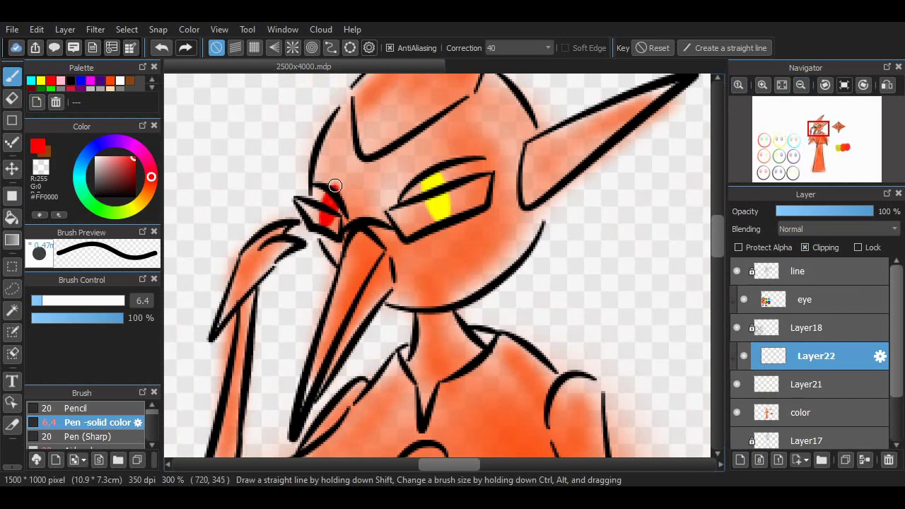
{"action": "key", "text": "e"}
{"action": "key", "text": "ctrl+Down"}
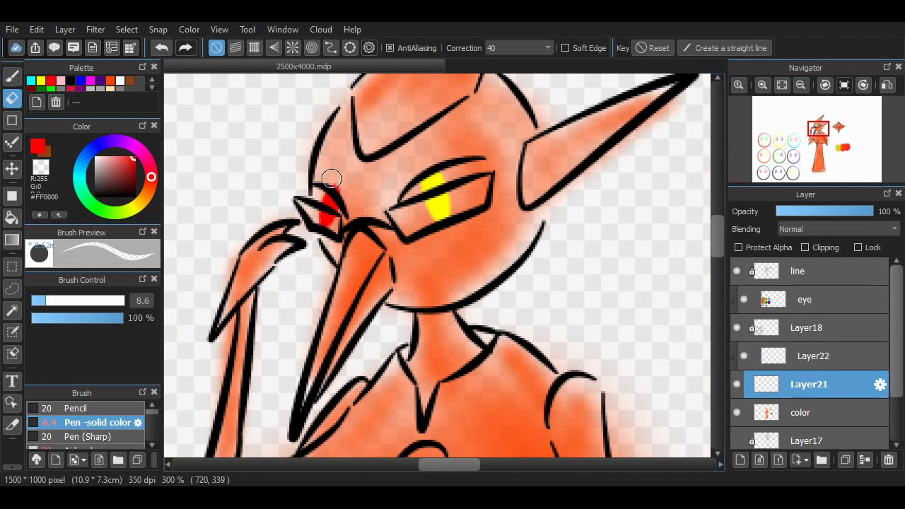
{"action": "left_click", "coordinate": [864, 460]}
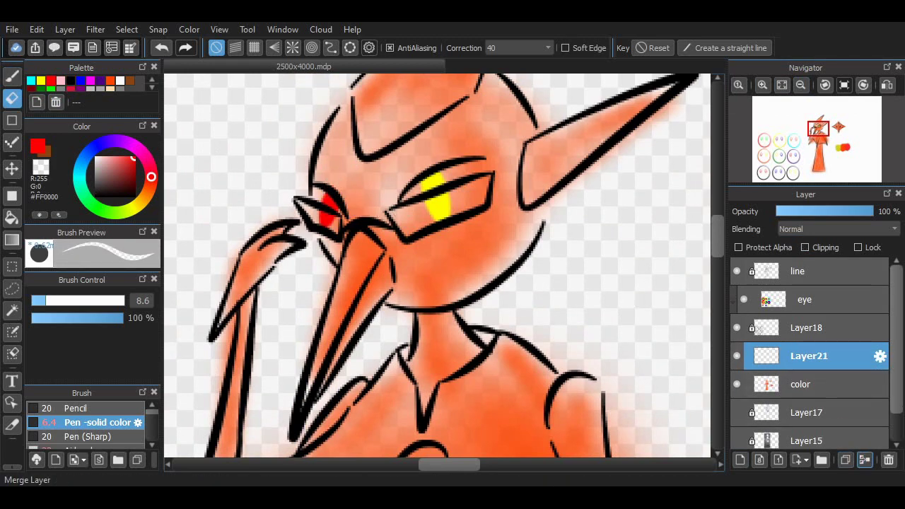
Fill both glasses lenses solid black on the pupil layer with the size 6.4 Pen -solid color
{"action": "key", "text": "b"}
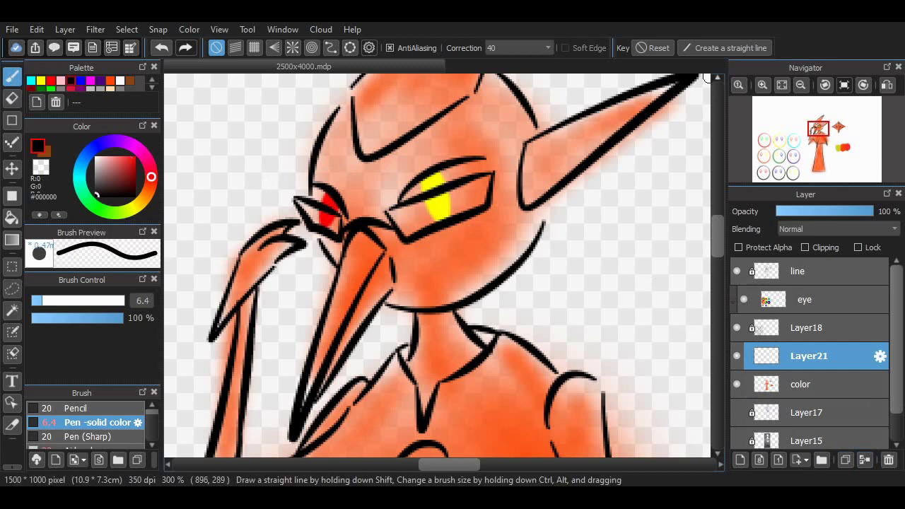
{"action": "key", "text": "ctrl+plus"}
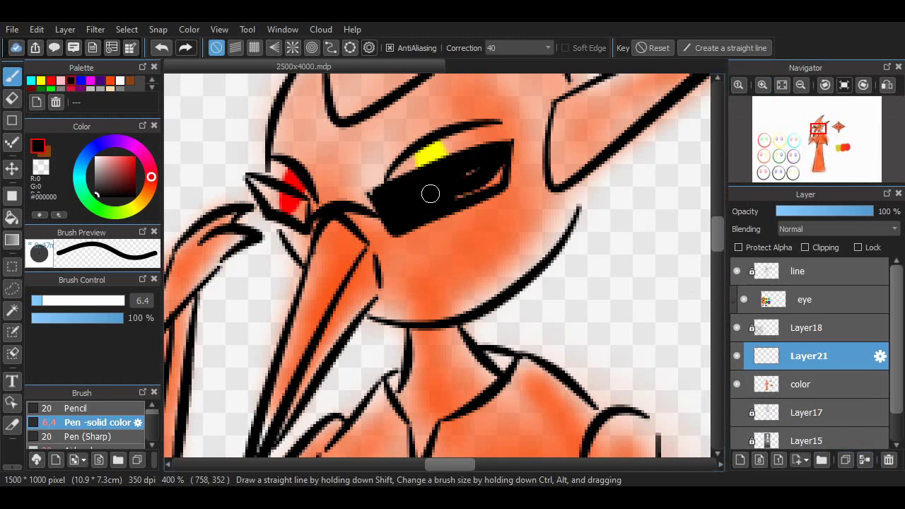
{"action": "key", "text": "ctrl+plus"}
{"action": "scroll", "coordinate": [436, 451], "scroll_direction": "left", "scroll_amount": 5}
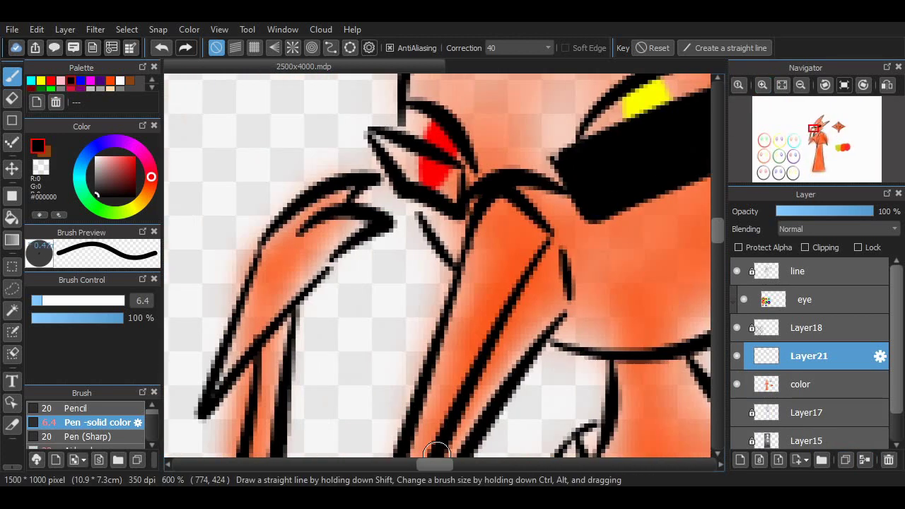
{"action": "left_click_drag", "start_coordinate": [385, 146], "coordinate": [397, 155]}
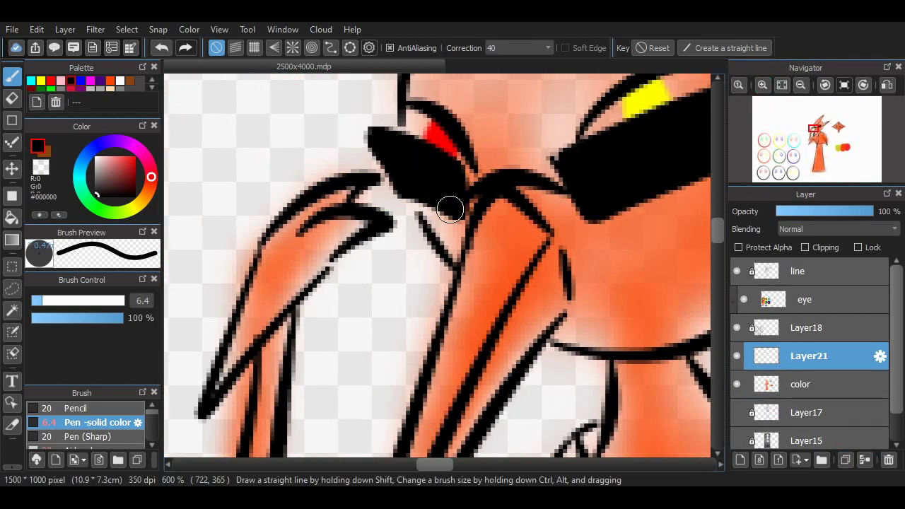
Add white #FFFFFF highlights to the lenses with the size 20 Pen (Sharp), replacing two diagonal strokes on the larger lens with a curved one
{"action": "left_click", "coordinate": [120, 80]}
{"action": "left_click", "coordinate": [87, 436]}
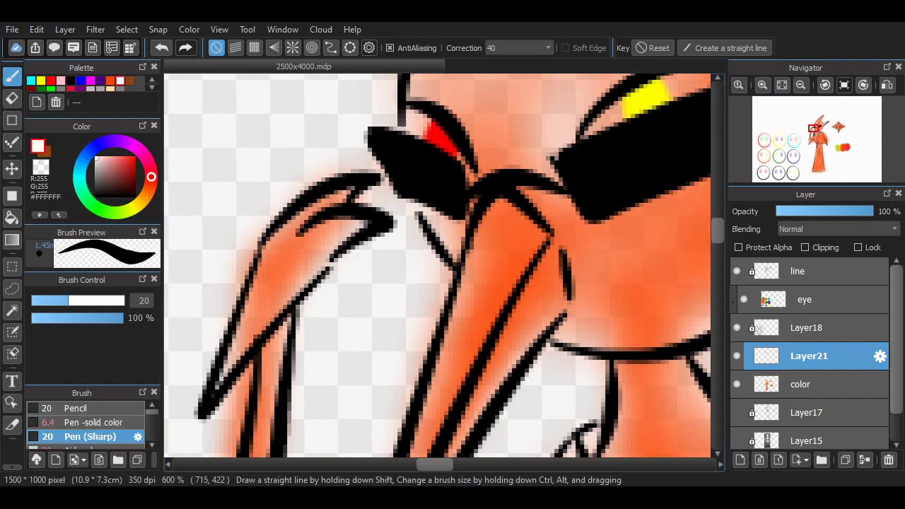
{"action": "scroll", "coordinate": [374, 162], "scroll_direction": "right", "scroll_amount": 5}
{"action": "left_click_drag", "start_coordinate": [397, 133], "coordinate": [362, 170]}
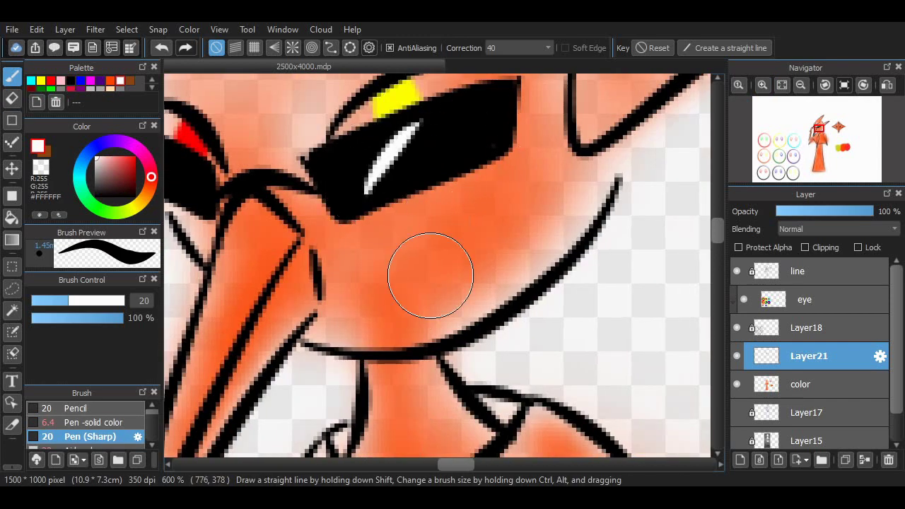
{"action": "left_click_drag", "start_coordinate": [437, 115], "coordinate": [409, 149]}
{"action": "scroll", "coordinate": [424, 444], "scroll_direction": "left", "scroll_amount": 2}
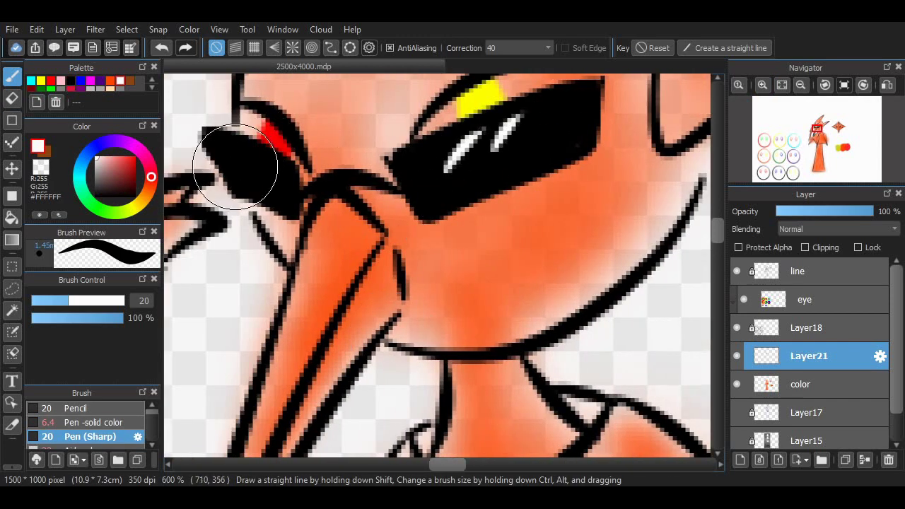
{"action": "key", "text": "ctrl+z"}
{"action": "key", "text": "ctrl+z"}
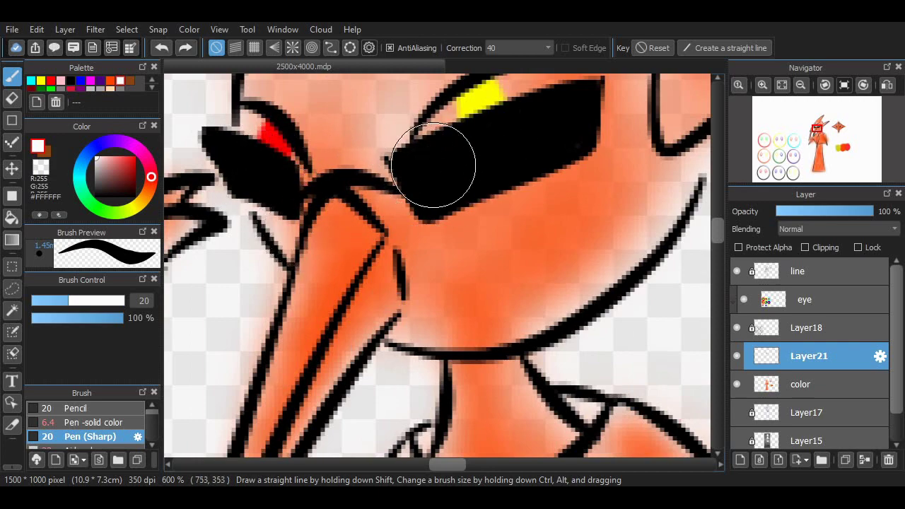
{"action": "left_click_drag", "start_coordinate": [460, 140], "coordinate": [423, 183]}
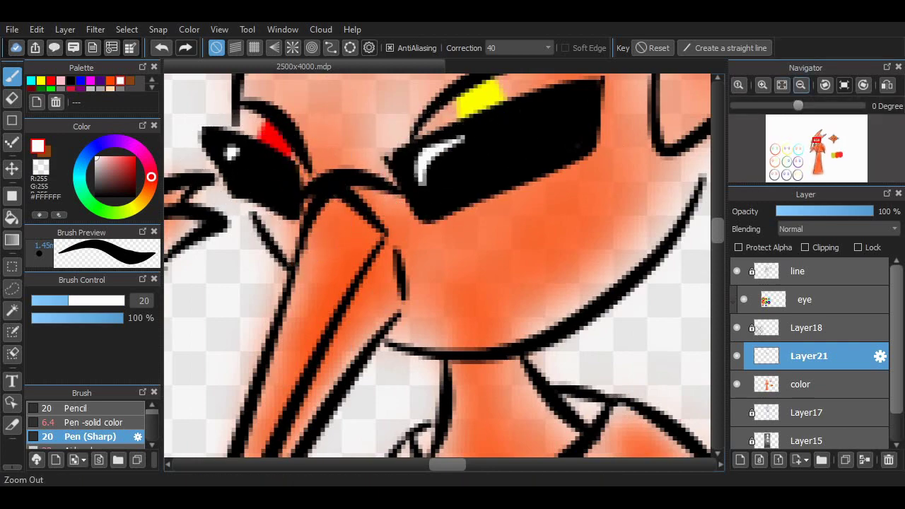
Undo the smaller lens's highlight and redraw it as a short white stroke in the lens's outer corner
{"action": "left_click", "coordinate": [800, 85]}
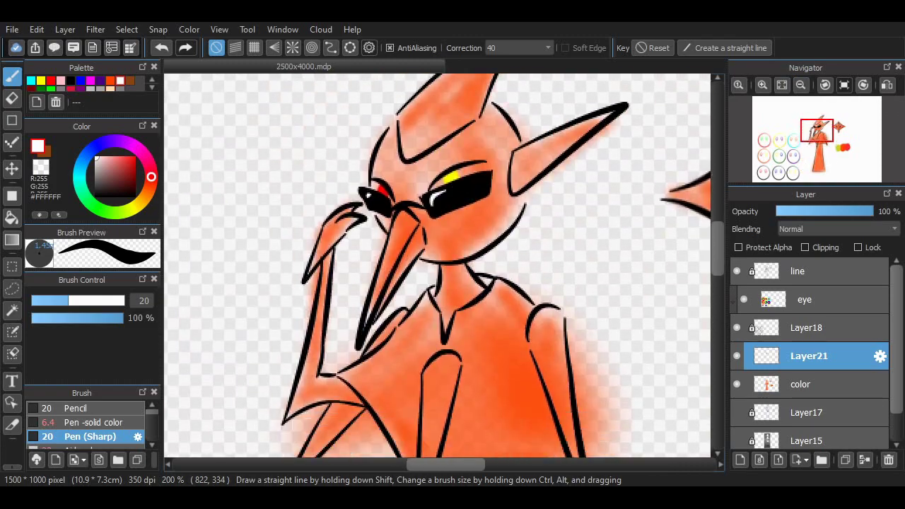
{"action": "left_click", "coordinate": [779, 168]}
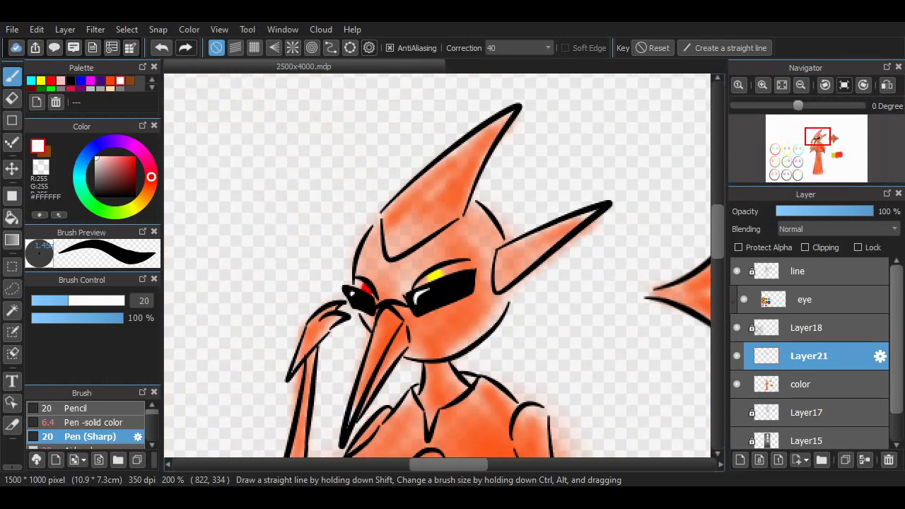
{"action": "left_click", "coordinate": [762, 85]}
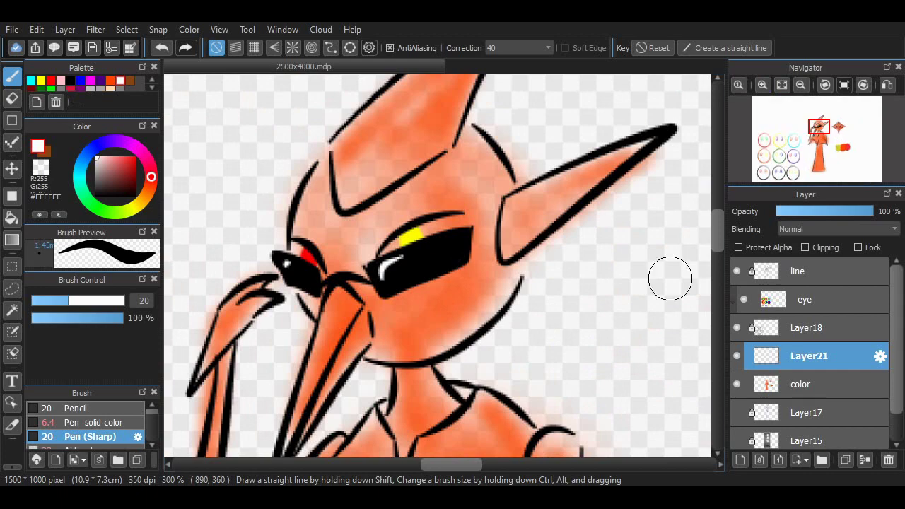
{"action": "scroll", "coordinate": [398, 243], "scroll_direction": "up", "scroll_amount": 3}
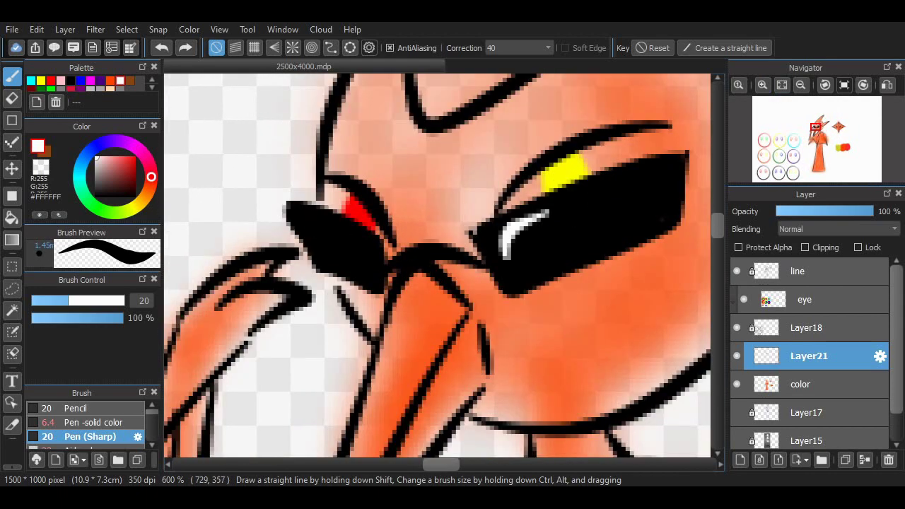
{"action": "left_click_drag", "start_coordinate": [305, 216], "coordinate": [319, 235]}
{"action": "scroll", "coordinate": [309, 252], "scroll_direction": "down", "scroll_amount": 8}
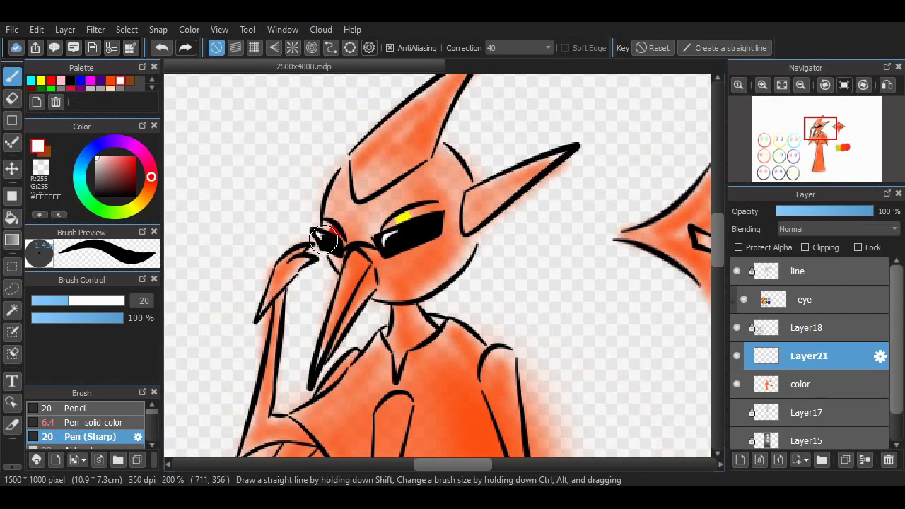
{"action": "scroll", "coordinate": [332, 335], "scroll_direction": "down", "scroll_amount": 1}
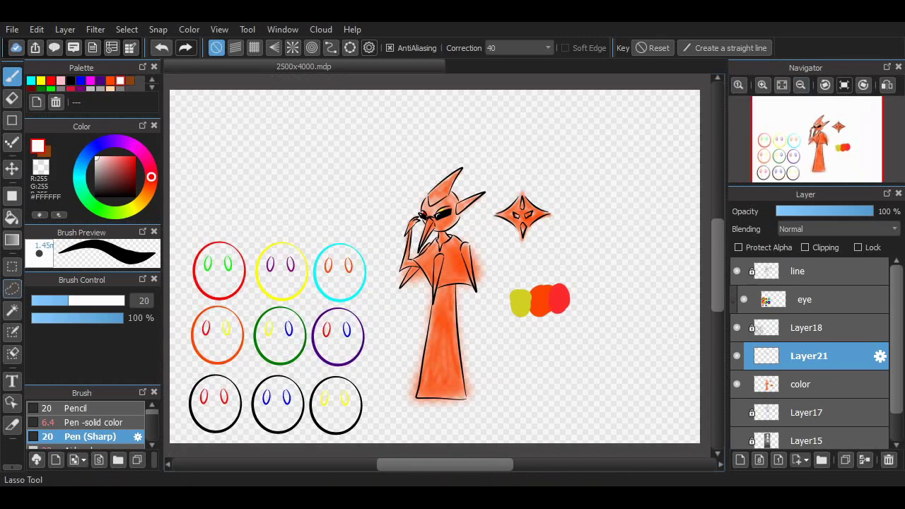
Merge the clipped eye layer into Layer18 and lock the merged layer
{"action": "key", "text": "m"}
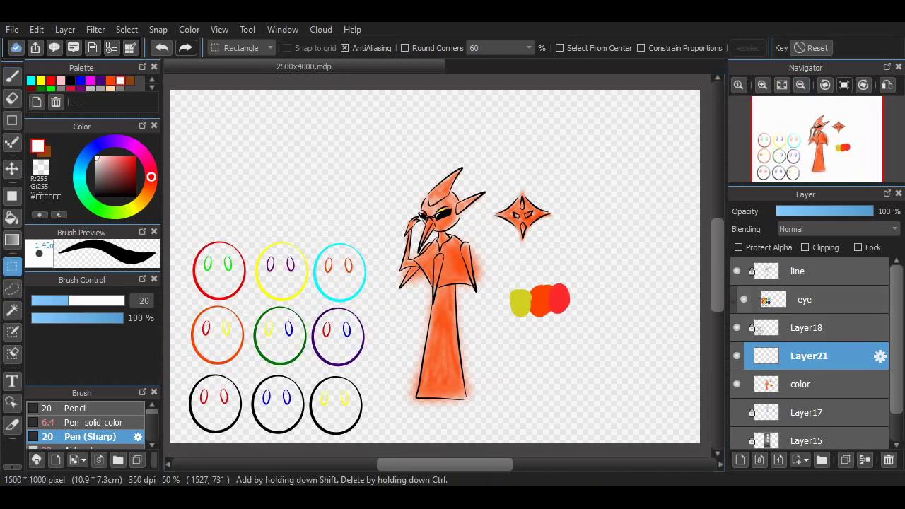
{"action": "left_click", "coordinate": [807, 299]}
{"action": "left_click", "coordinate": [810, 327]}
{"action": "left_click", "coordinate": [807, 299]}
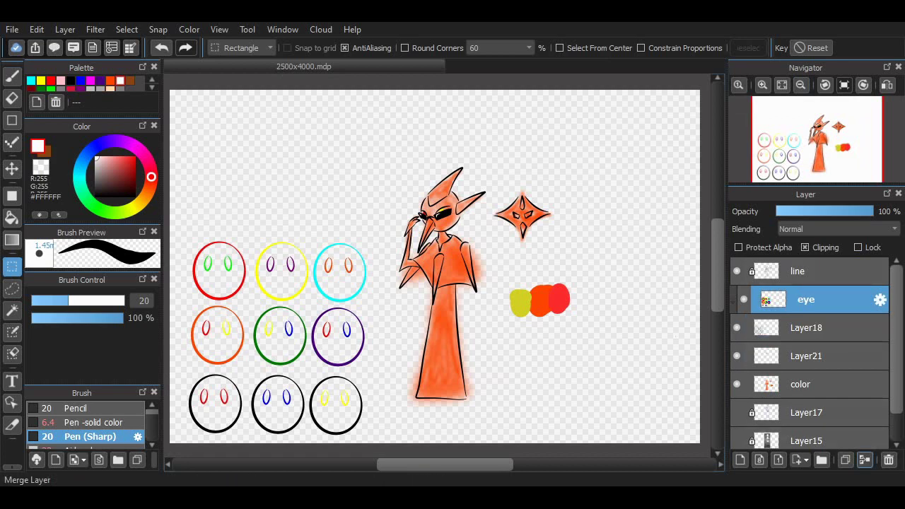
{"action": "left_click", "coordinate": [864, 460]}
{"action": "left_click", "coordinate": [858, 247]}
Unlock the line layer and move the line, Layer21 and color layers together down and slightly left on the canvas
{"action": "left_click", "coordinate": [807, 271]}
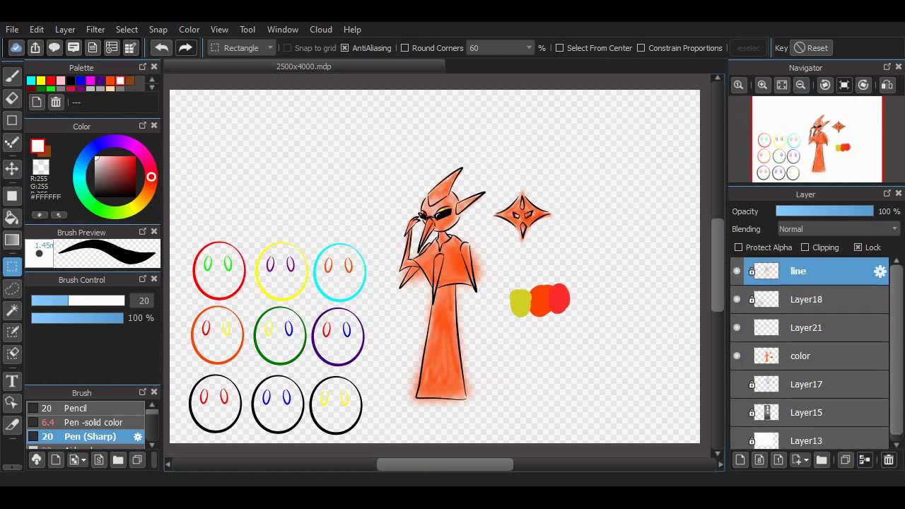
{"action": "left_click", "coordinate": [809, 328], "text": "ctrl"}
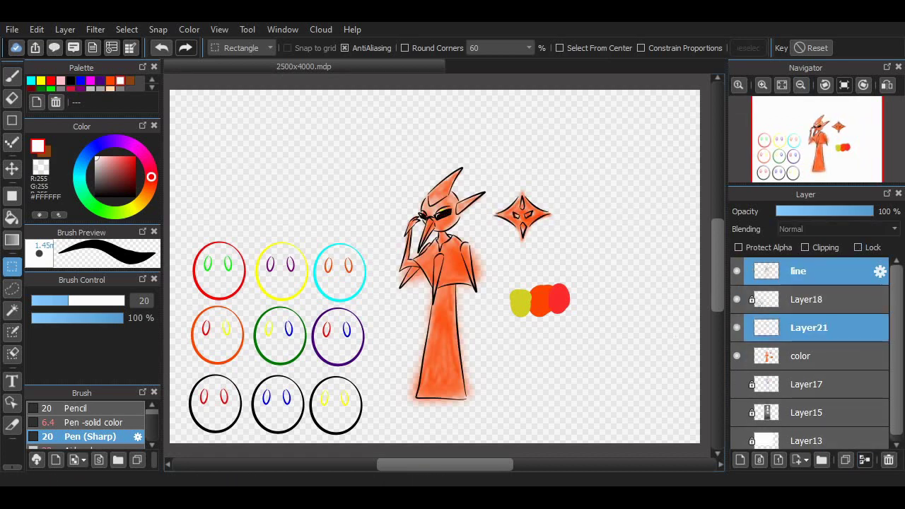
{"action": "left_click", "coordinate": [802, 356], "text": "ctrl"}
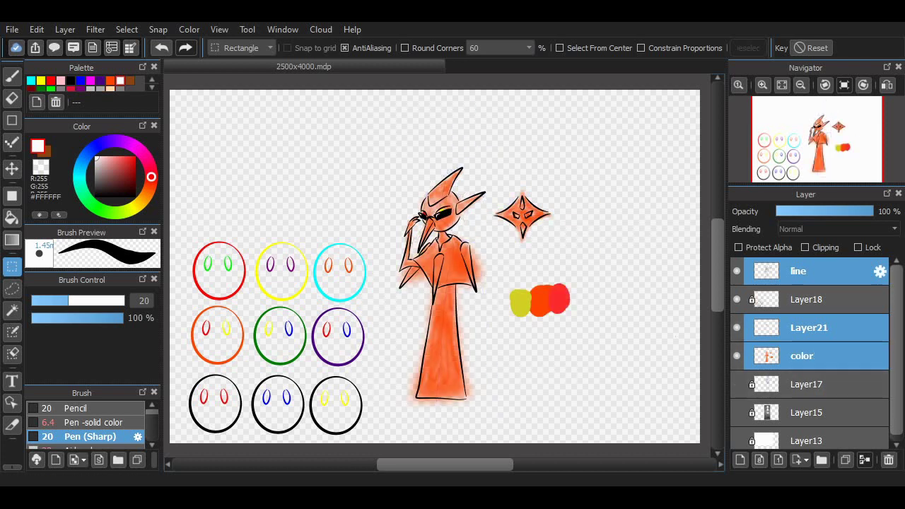
{"action": "key", "text": "v"}
{"action": "left_click_drag", "start_coordinate": [438, 318], "coordinate": [432, 351]}
{"action": "left_click", "coordinate": [858, 247]}
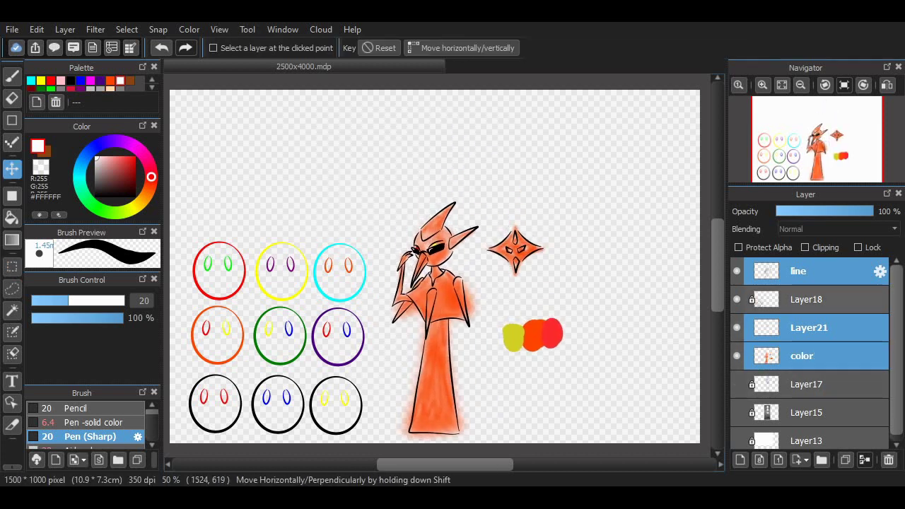
Unlock Layer18, add it to the selected layers, and move the faces, character, star and swatches together towards the canvas's upper edge
{"action": "left_click", "coordinate": [809, 299], "text": "ctrl"}
{"action": "left_click", "coordinate": [858, 247]}
{"action": "left_click_drag", "start_coordinate": [439, 318], "coordinate": [426, 217]}
{"action": "scroll", "coordinate": [438, 283], "scroll_direction": "left", "scroll_amount": 2}
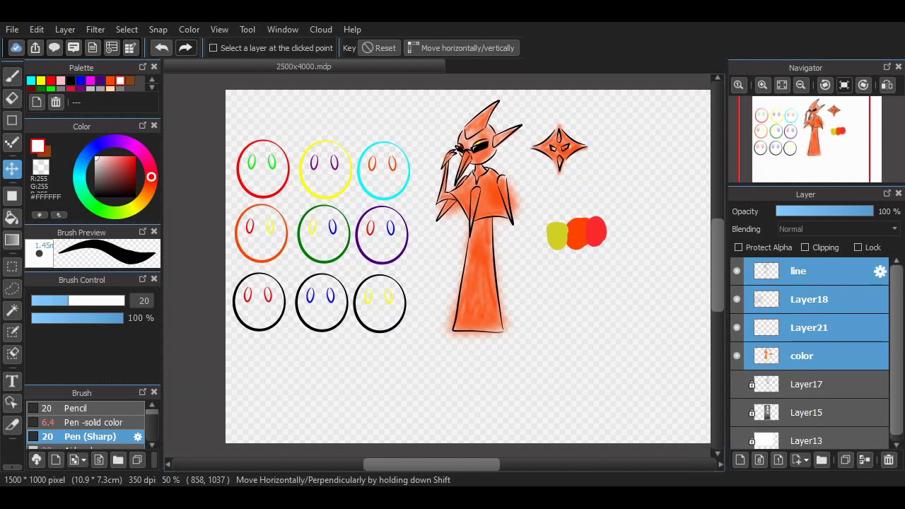
Lock the Layer18, line and Layer21 layers again
{"action": "scroll", "coordinate": [492, 147], "scroll_direction": "up", "scroll_amount": 6}
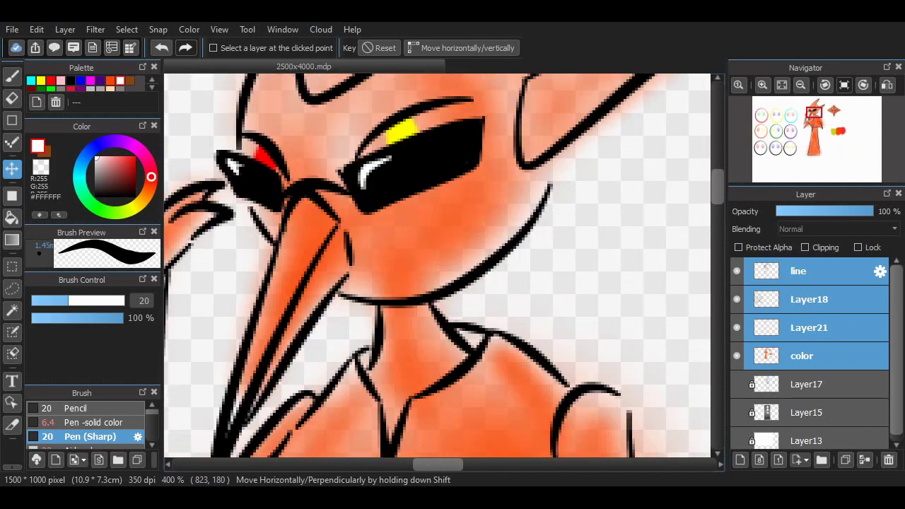
{"action": "scroll", "coordinate": [439, 266], "scroll_direction": "up", "scroll_amount": 2}
{"action": "left_click", "coordinate": [807, 356]}
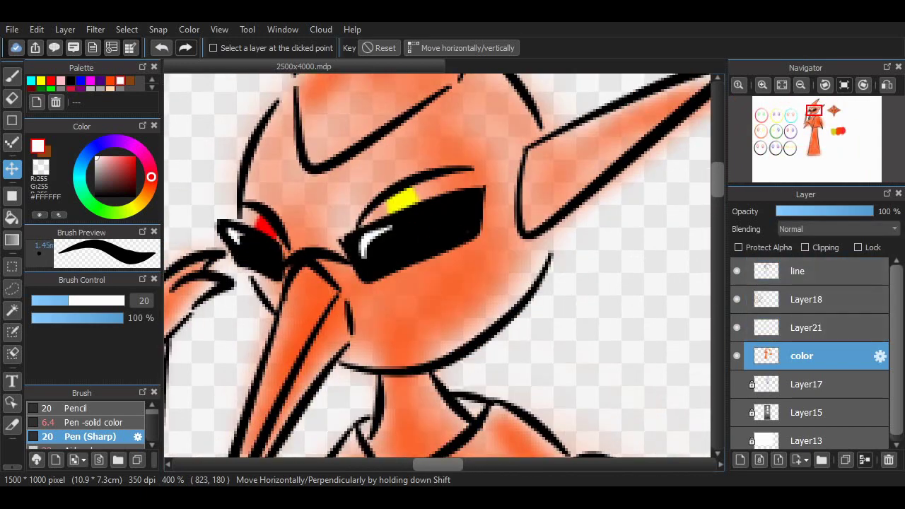
{"action": "left_click", "coordinate": [809, 299]}
{"action": "left_click", "coordinate": [737, 299]}
{"action": "left_click", "coordinate": [858, 248]}
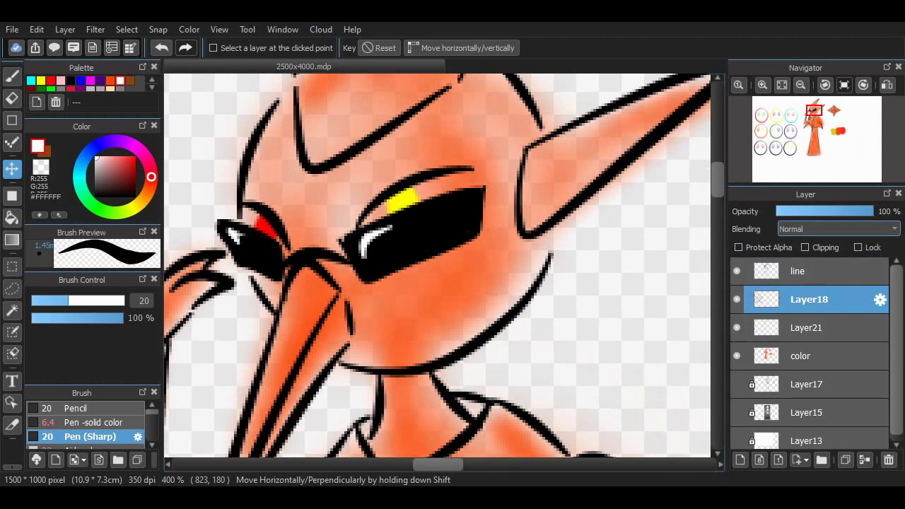
{"action": "left_click", "coordinate": [798, 271]}
{"action": "left_click", "coordinate": [737, 328]}
{"action": "left_click", "coordinate": [737, 327]}
{"action": "left_click", "coordinate": [809, 327]}
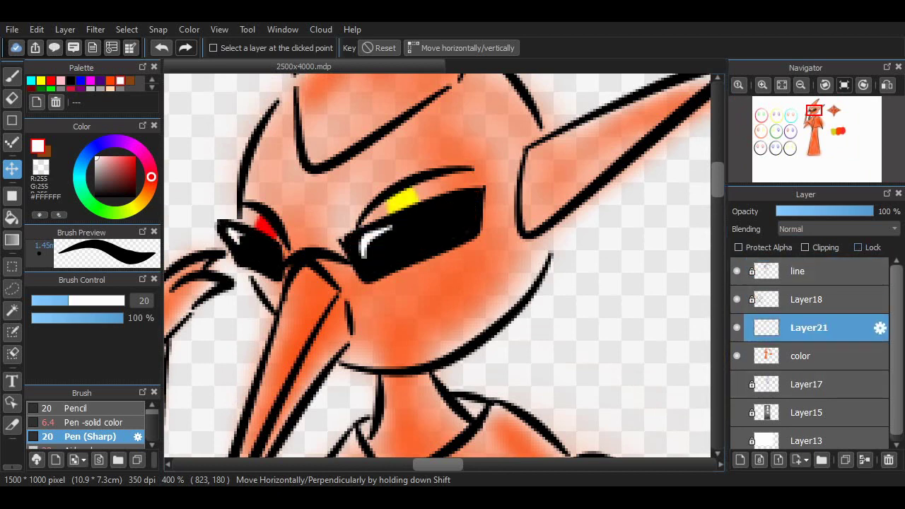
On a new layer placed below Layer21, paint the larger eye red #FF0000 around its yellow pupil with the size 6.4 Pen -solid color
{"action": "left_click", "coordinate": [740, 460]}
{"action": "scroll", "coordinate": [229, 215], "scroll_direction": "up", "scroll_amount": 2}
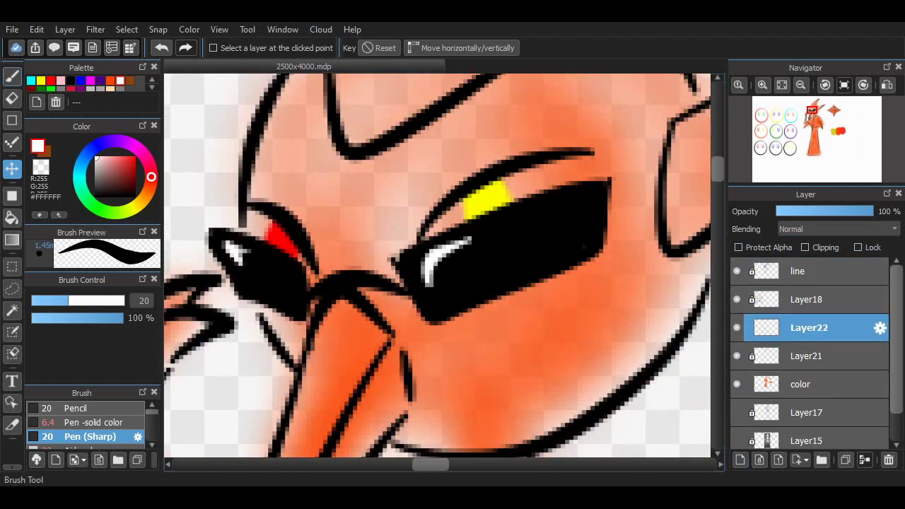
{"action": "left_click", "coordinate": [11, 75]}
{"action": "left_click", "coordinate": [61, 80]}
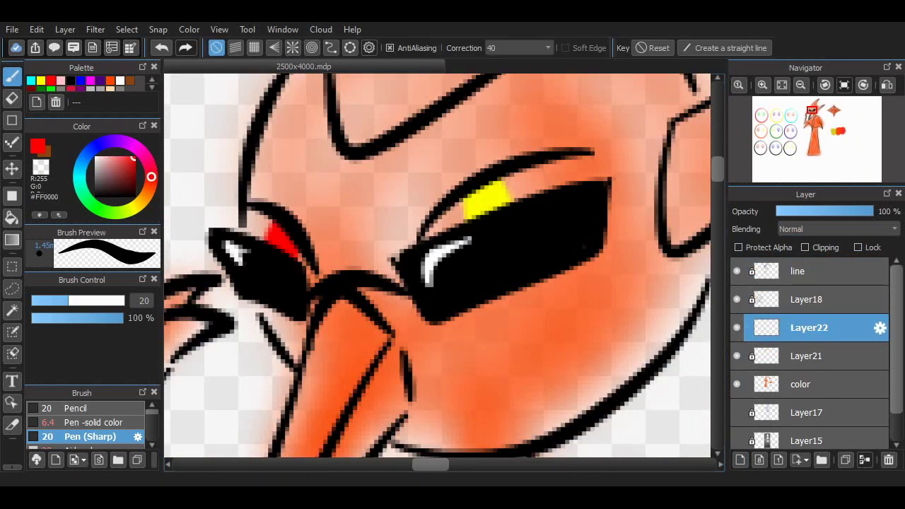
{"action": "left_click", "coordinate": [92, 423]}
{"action": "left_click_drag", "start_coordinate": [433, 256], "coordinate": [467, 242]}
{"action": "left_click_drag", "start_coordinate": [432, 233], "coordinate": [484, 205]}
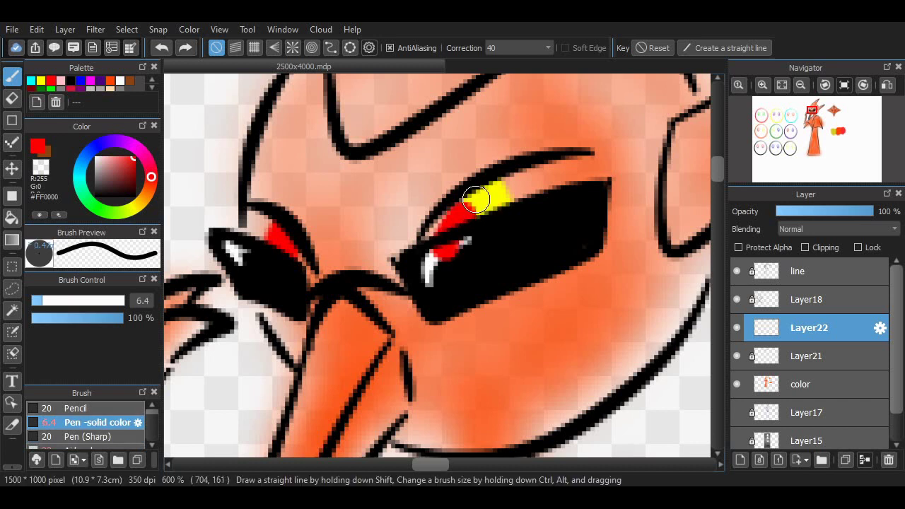
{"action": "key", "text": "ctrl+Down"}
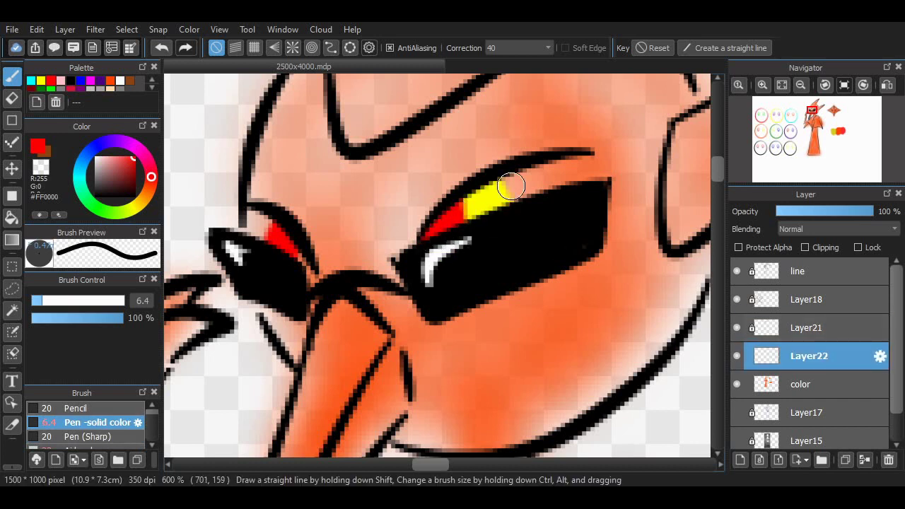
{"action": "left_click_drag", "start_coordinate": [511, 186], "coordinate": [550, 167]}
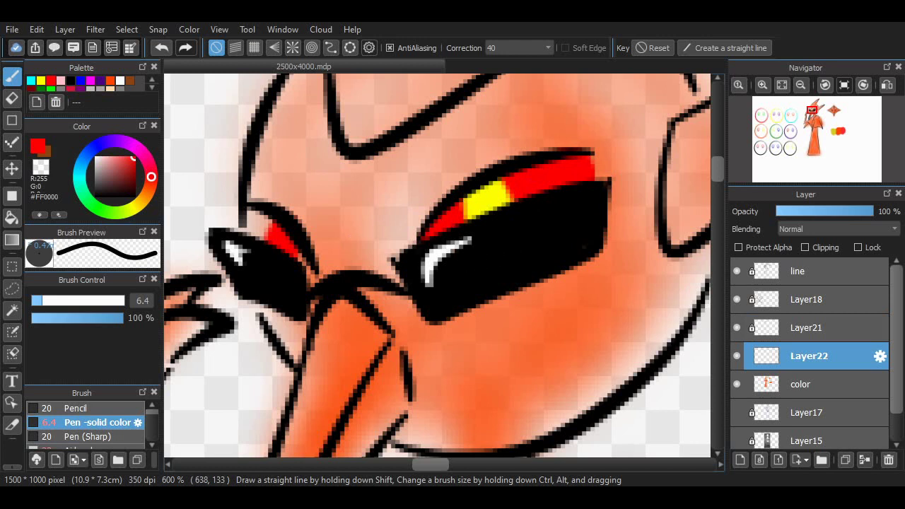
Paint the smaller eye yellow #FFFF00 on both sides of its red pupil on Layer22
{"action": "left_click", "coordinate": [40, 80]}
{"action": "key", "text": "ctrl+z"}
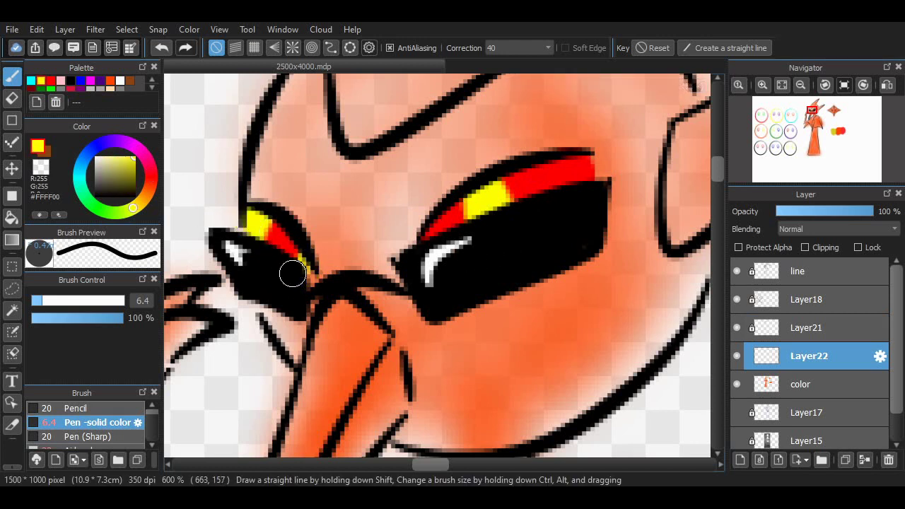
{"action": "scroll", "coordinate": [289, 278], "scroll_direction": "down", "scroll_amount": 2}
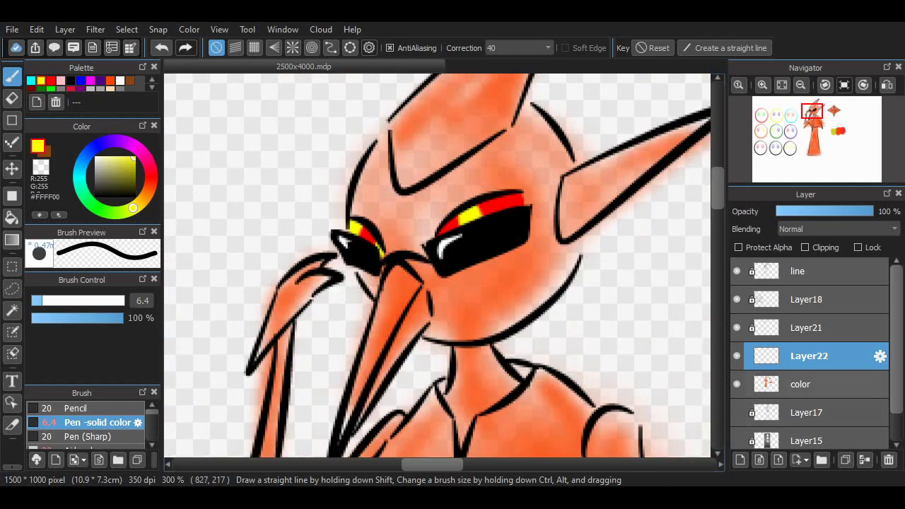
Airbrush orange #FF4500 over the character's face and upper body on the color layer, with brush sizes 23 and 41 at 72% opacity
{"action": "left_click", "coordinate": [802, 384]}
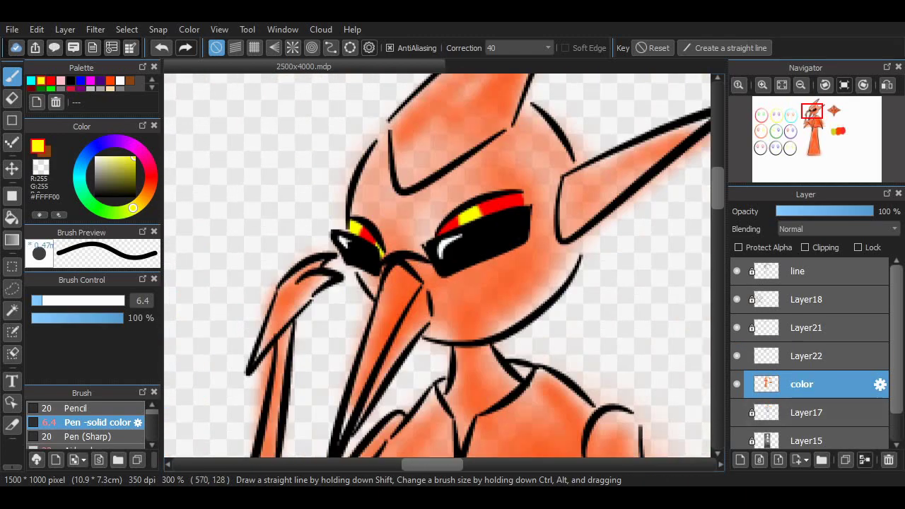
{"action": "left_click", "coordinate": [110, 80]}
{"action": "scroll", "coordinate": [85, 424], "scroll_direction": "down", "scroll_amount": 2}
{"action": "left_click", "coordinate": [80, 403]}
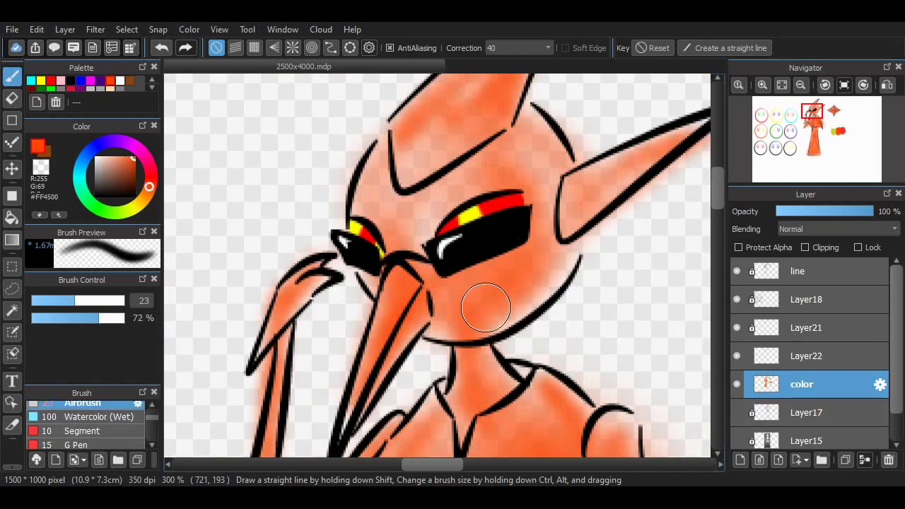
{"action": "mouse_move", "coordinate": [462, 248]}
{"action": "left_mouse_down"}
{"action": "mouse_move", "coordinate": [516, 182]}
{"action": "mouse_move", "coordinate": [429, 121]}
{"action": "mouse_move", "coordinate": [530, 123]}
{"action": "mouse_move", "coordinate": [448, 309]}
{"action": "left_mouse_up"}
{"action": "scroll", "coordinate": [587, 273], "scroll_direction": "down", "scroll_amount": 6}
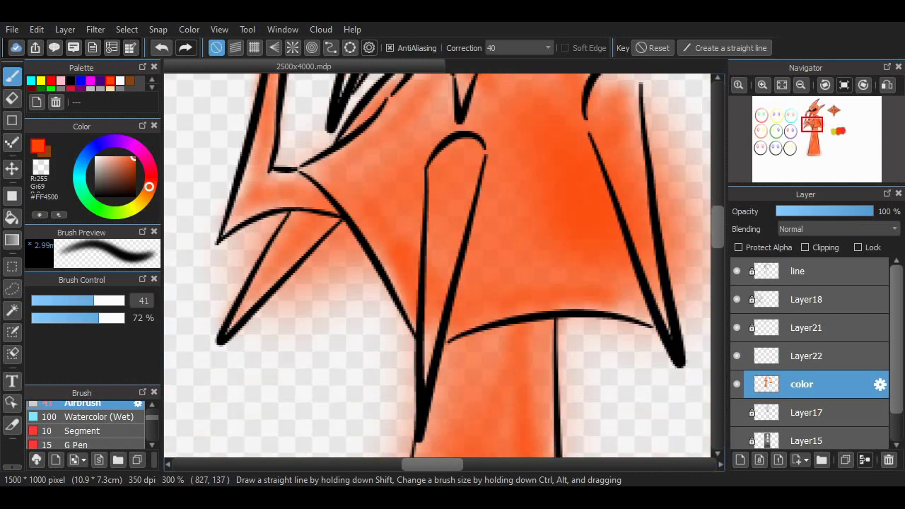
{"action": "scroll", "coordinate": [587, 273], "scroll_direction": "up", "scroll_amount": 3}
{"action": "scroll", "coordinate": [438, 266], "scroll_direction": "up", "scroll_amount": 5}
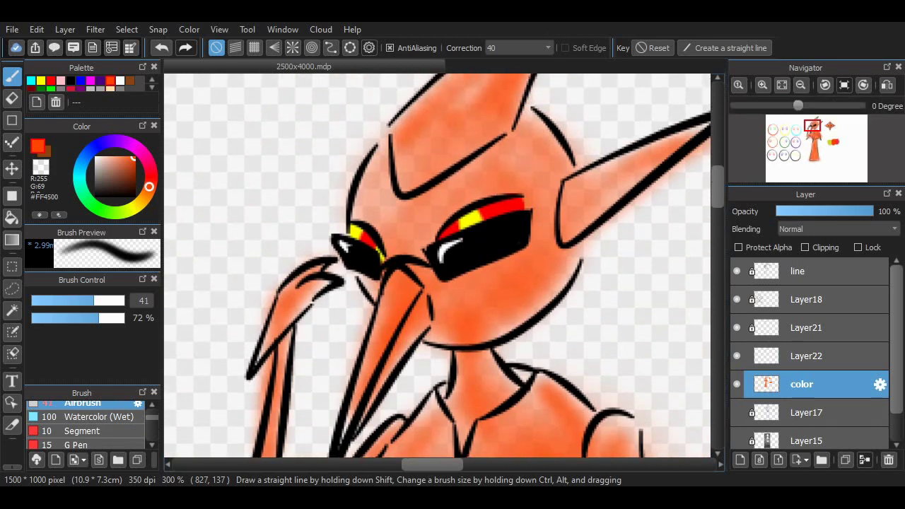
Compare the eyes with and without the Layer22 colouring and leave that layer hidden
{"action": "scroll", "coordinate": [437, 266], "scroll_direction": "up", "scroll_amount": 1}
{"action": "scroll", "coordinate": [460, 259], "scroll_direction": "up", "scroll_amount": 1}
{"action": "scroll", "coordinate": [461, 259], "scroll_direction": "up", "scroll_amount": 1}
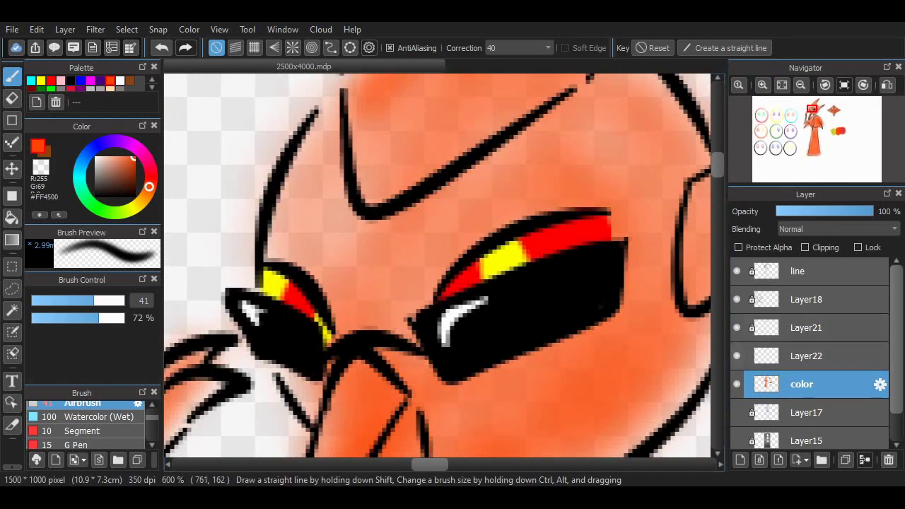
{"action": "left_click", "coordinate": [737, 356]}
{"action": "left_click", "coordinate": [737, 356]}
{"action": "left_click", "coordinate": [737, 356]}
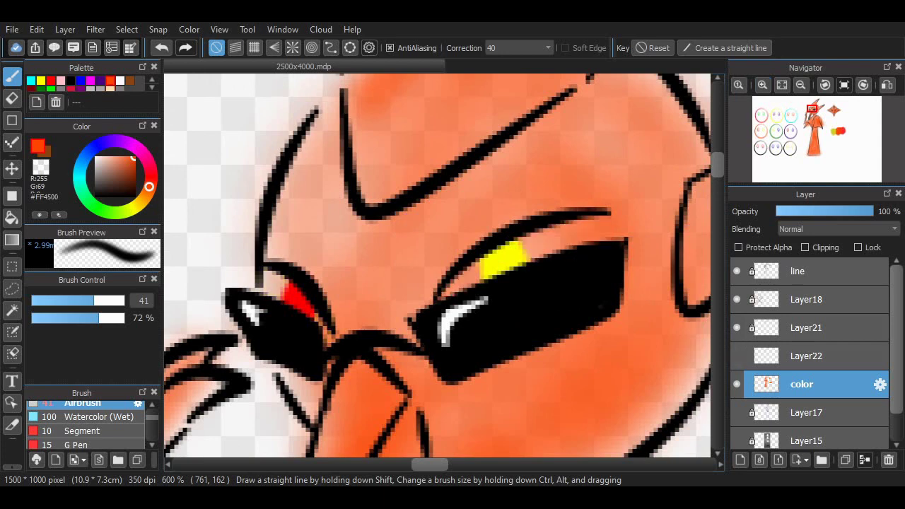
Deepen the orange #FF4500 on the head, ear, raised arm, chest and shoulder with the size 53 Airbrush on the color layer
{"action": "mouse_move", "coordinate": [406, 278]}
{"action": "left_mouse_down"}
{"action": "mouse_move", "coordinate": [545, 172]}
{"action": "mouse_move", "coordinate": [314, 373]}
{"action": "mouse_move", "coordinate": [384, 283]}
{"action": "mouse_move", "coordinate": [488, 184]}
{"action": "left_mouse_up"}
{"action": "left_click", "coordinate": [801, 85]}
{"action": "mouse_move", "coordinate": [520, 218]}
{"action": "left_mouse_down"}
{"action": "mouse_move", "coordinate": [373, 240]}
{"action": "mouse_move", "coordinate": [475, 180]}
{"action": "mouse_move", "coordinate": [483, 350]}
{"action": "mouse_move", "coordinate": [621, 242]}
{"action": "mouse_move", "coordinate": [610, 223]}
{"action": "left_mouse_up"}
{"action": "scroll", "coordinate": [609, 223], "scroll_direction": "down", "scroll_amount": 5}
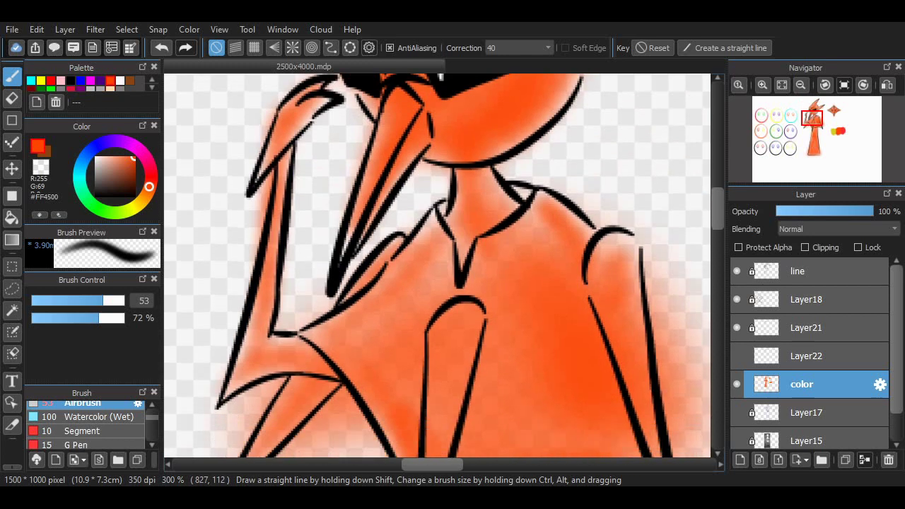
{"action": "mouse_move", "coordinate": [354, 344]}
{"action": "left_mouse_down"}
{"action": "mouse_move", "coordinate": [435, 273]}
{"action": "mouse_move", "coordinate": [252, 359]}
{"action": "left_mouse_up"}
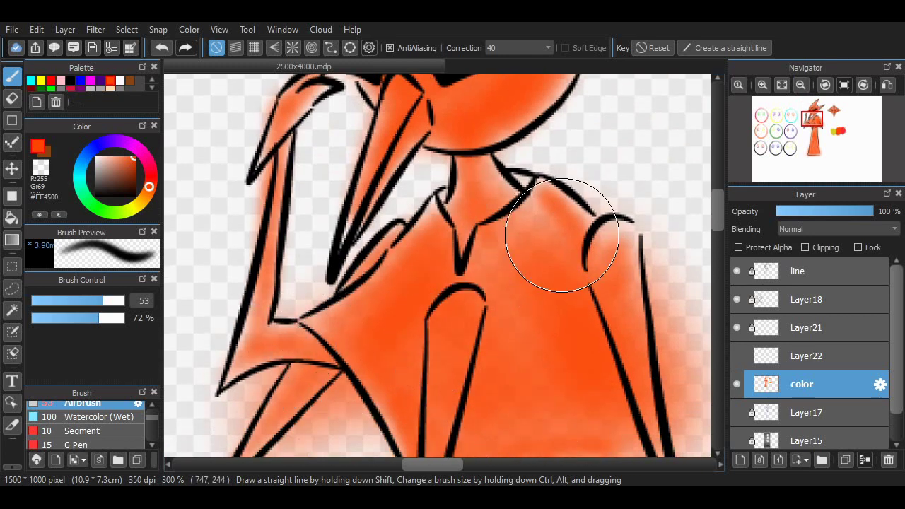
{"action": "left_click_drag", "start_coordinate": [545, 233], "coordinate": [667, 180]}
Airbrush the same orange over the cape's lower part and down the long robe at size 53
{"action": "scroll", "coordinate": [667, 180], "scroll_direction": "down", "scroll_amount": 5}
{"action": "mouse_move", "coordinate": [526, 158]}
{"action": "left_mouse_down"}
{"action": "mouse_move", "coordinate": [479, 192]}
{"action": "mouse_move", "coordinate": [632, 276]}
{"action": "left_mouse_up"}
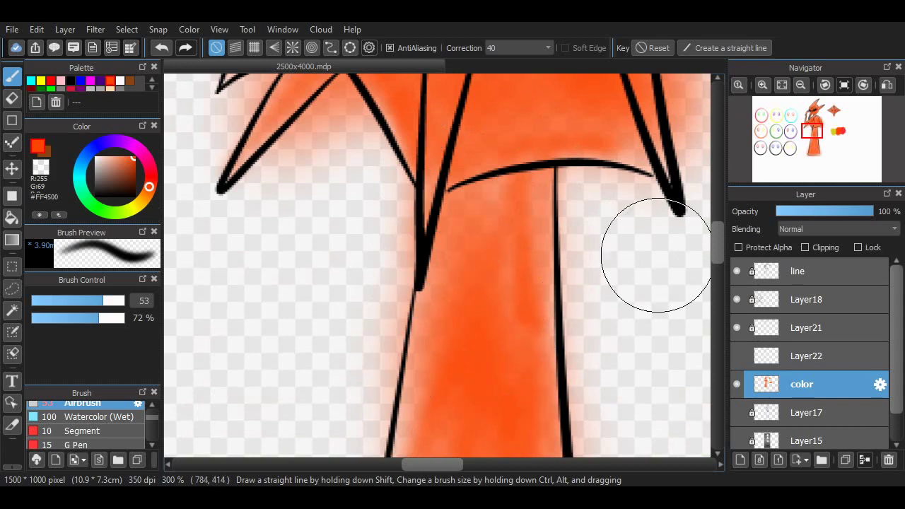
{"action": "scroll", "coordinate": [632, 277], "scroll_direction": "down", "scroll_amount": 5}
{"action": "mouse_move", "coordinate": [431, 125]}
{"action": "left_mouse_down"}
{"action": "mouse_move", "coordinate": [485, 178]}
{"action": "mouse_move", "coordinate": [637, 276]}
{"action": "left_mouse_up"}
{"action": "scroll", "coordinate": [439, 265], "scroll_direction": "up", "scroll_amount": 10}
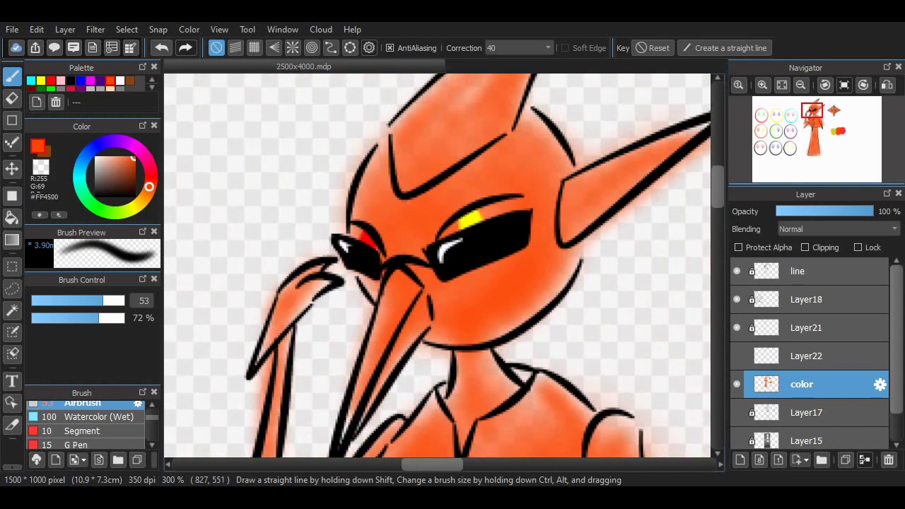
Reduce the Airbrush to size 26 and touch up the orange on the beak and around the collar and shoulder
{"action": "scroll", "coordinate": [642, 183], "scroll_direction": "up", "scroll_amount": 2}
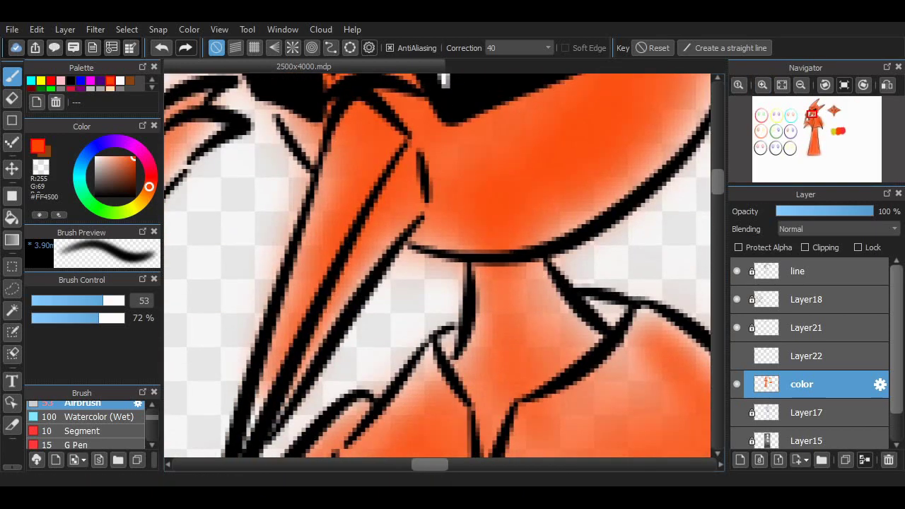
{"action": "left_click", "coordinate": [80, 300]}
{"action": "scroll", "coordinate": [326, 357], "scroll_direction": "down", "scroll_amount": 1}
{"action": "mouse_move", "coordinate": [322, 349]}
{"action": "left_mouse_down"}
{"action": "mouse_move", "coordinate": [410, 206]}
{"action": "mouse_move", "coordinate": [319, 397]}
{"action": "left_mouse_up"}
{"action": "mouse_move", "coordinate": [537, 302]}
{"action": "left_mouse_down"}
{"action": "mouse_move", "coordinate": [439, 328]}
{"action": "mouse_move", "coordinate": [648, 361]}
{"action": "left_mouse_up"}
{"action": "left_click", "coordinate": [801, 84]}
{"action": "scroll", "coordinate": [704, 215], "scroll_direction": "down", "scroll_amount": 2}
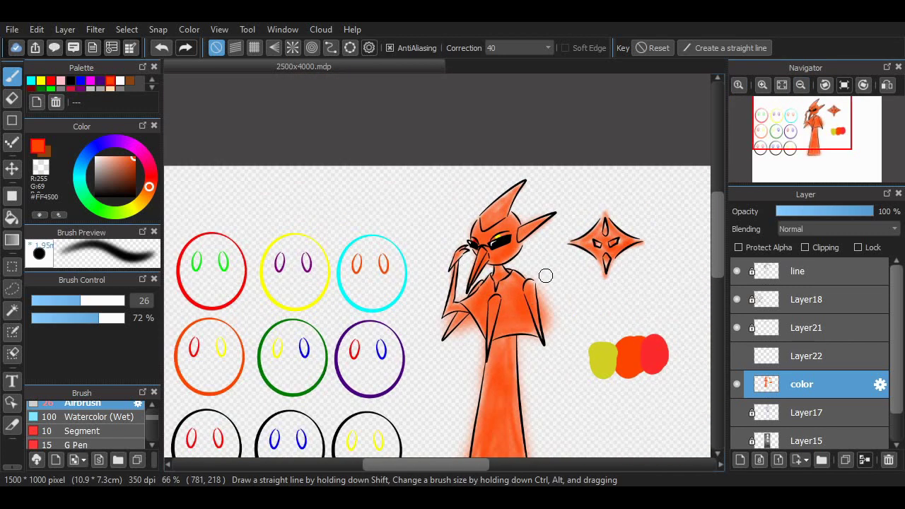
{"action": "scroll", "coordinate": [546, 273], "scroll_direction": "up", "scroll_amount": 1}
{"action": "scroll", "coordinate": [546, 273], "scroll_direction": "down", "scroll_amount": 1}
Select the three colour swatches on the color layer with a rectangle, move them up and slightly left below the star, and deselect
{"action": "left_click", "coordinate": [807, 328]}
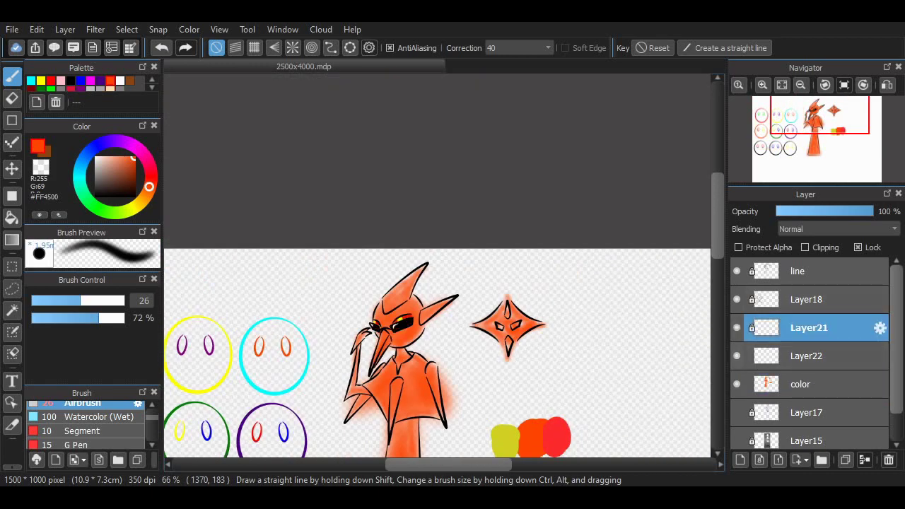
{"action": "scroll", "coordinate": [439, 283], "scroll_direction": "up", "scroll_amount": 3}
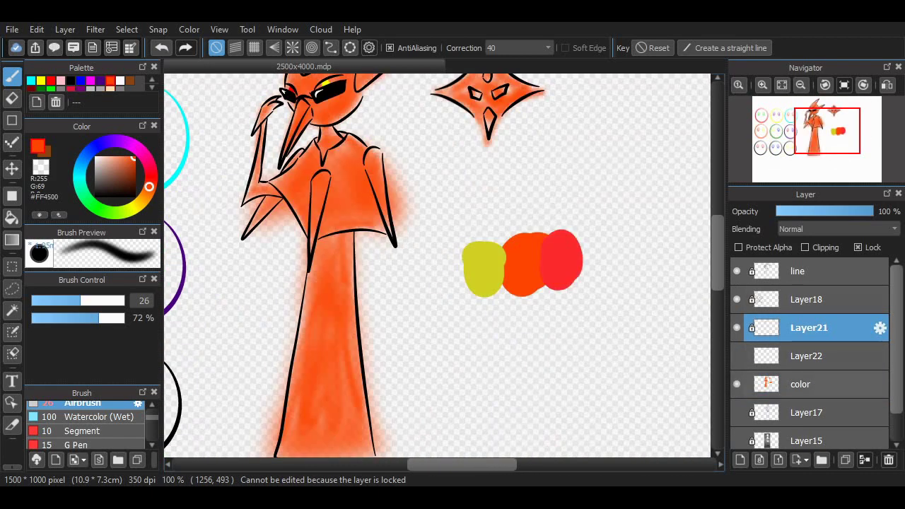
{"action": "left_click", "coordinate": [807, 384]}
{"action": "key", "text": "m"}
{"action": "left_click_drag", "start_coordinate": [445, 199], "coordinate": [617, 321]}
{"action": "key", "text": "v"}
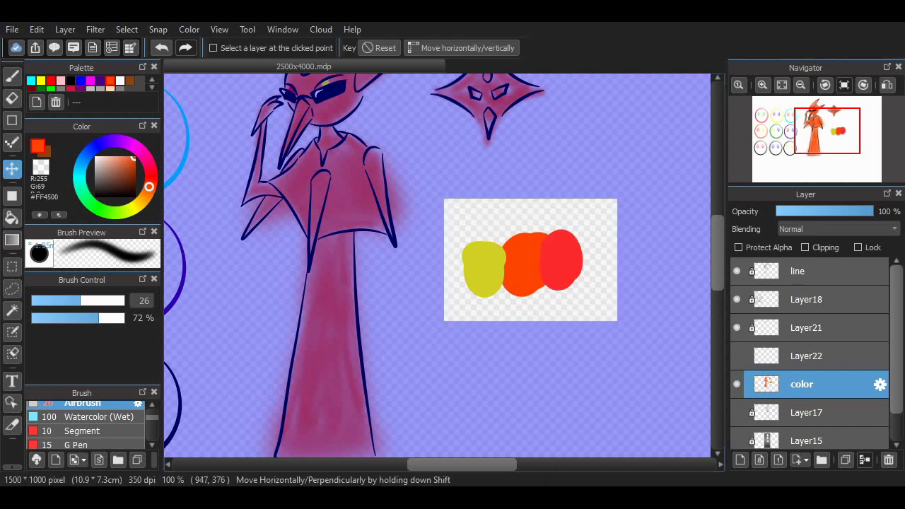
{"action": "left_click_drag", "start_coordinate": [530, 262], "coordinate": [504, 211]}
{"action": "key", "text": "m"}
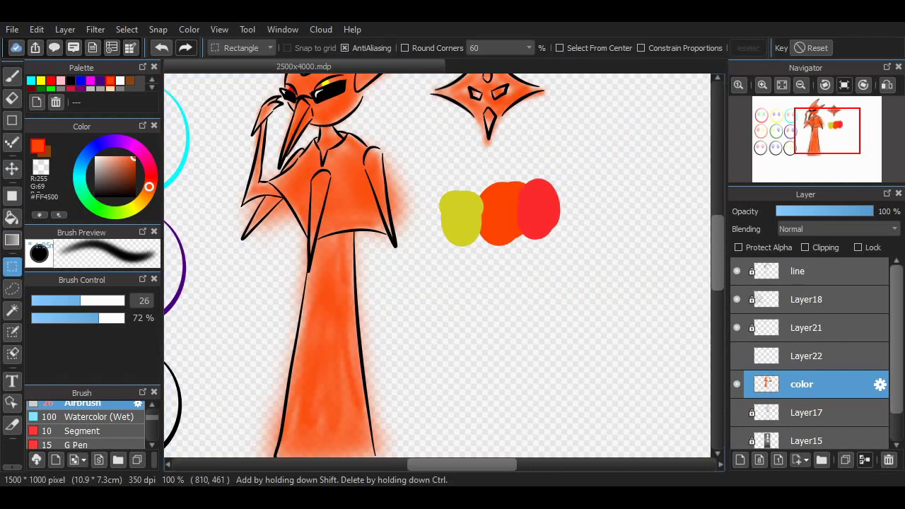
Add a text block below the colour swatches reading "Iras", "Super nova star", "Manster of" and "Ein and Pyra" on four lines
{"action": "key", "text": "t"}
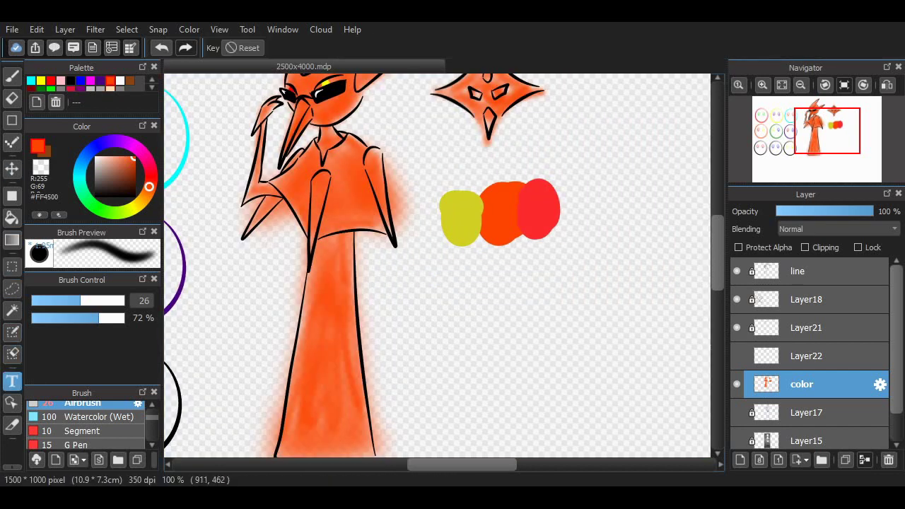
{"action": "left_click", "coordinate": [466, 315]}
{"action": "type", "text": "Iras"}
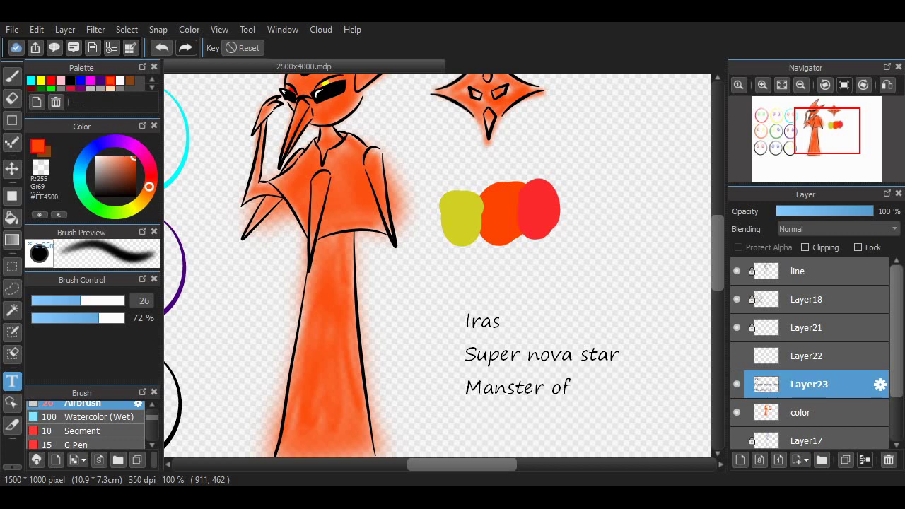
{"action": "scroll", "coordinate": [437, 266], "scroll_direction": "down", "scroll_amount": 3}
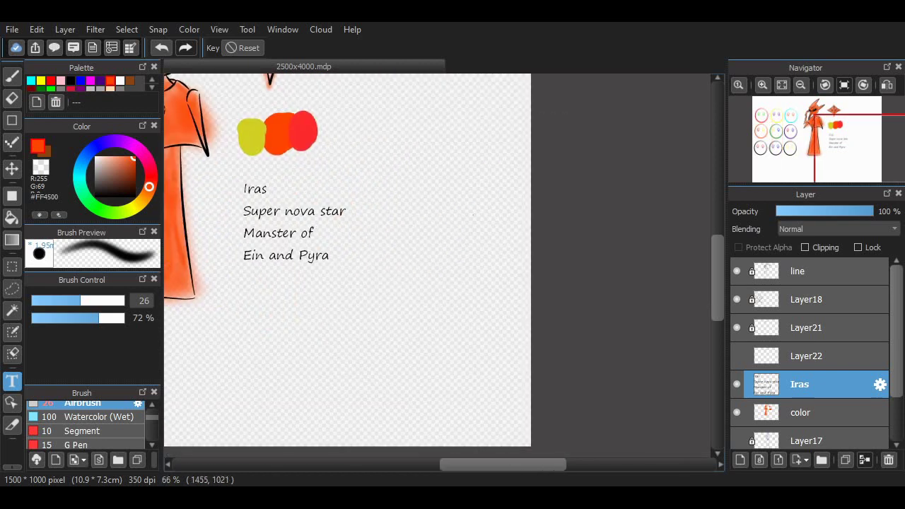
{"action": "scroll", "coordinate": [569, 226], "scroll_direction": "up", "scroll_amount": 1}
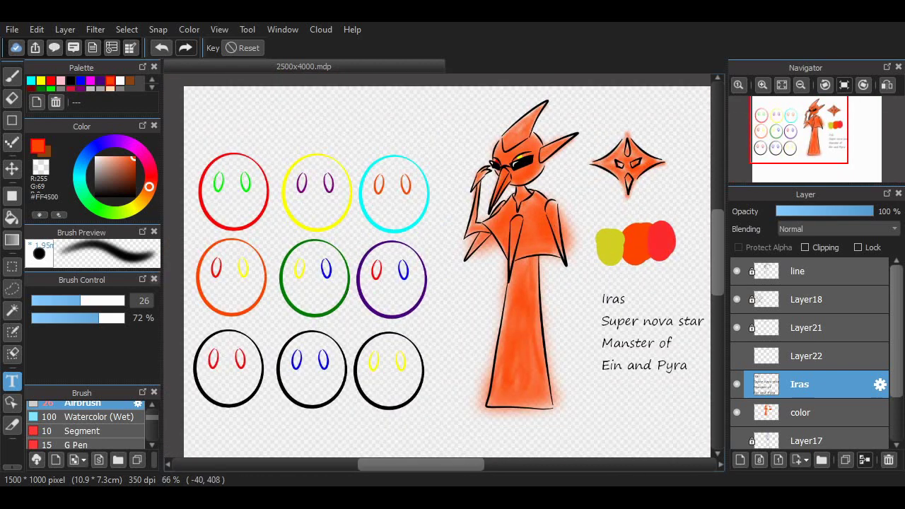
Select the block of nine faces with a rectangle and make the color layer active
{"action": "left_click", "coordinate": [11, 266]}
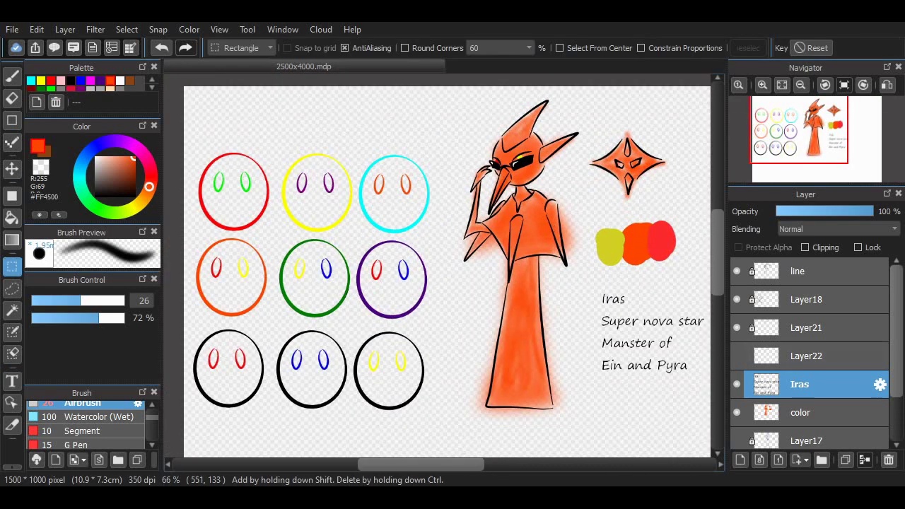
{"action": "left_click_drag", "start_coordinate": [440, 147], "coordinate": [175, 410]}
{"action": "left_click", "coordinate": [802, 412]}
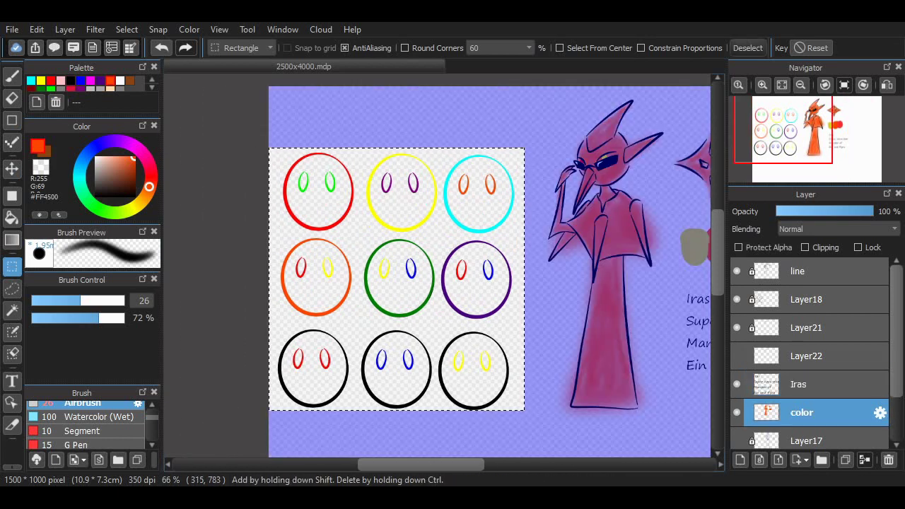
Fill the whole selected face block with grey #A9A9A9 using the Bucket with its reference set to Layer, and deselect
{"action": "left_click", "coordinate": [11, 217]}
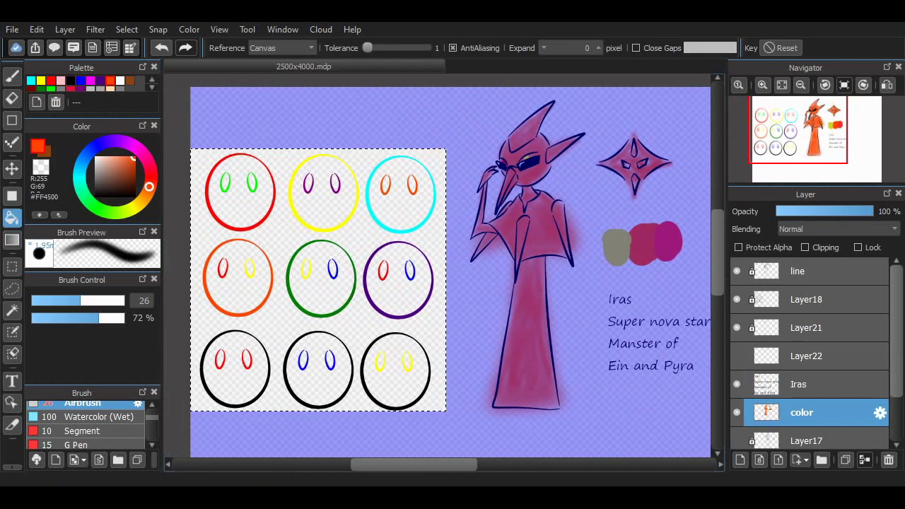
{"action": "left_click", "coordinate": [97, 168]}
{"action": "left_click", "coordinate": [279, 322]}
{"action": "left_click", "coordinate": [281, 47]}
{"action": "left_click", "coordinate": [263, 74]}
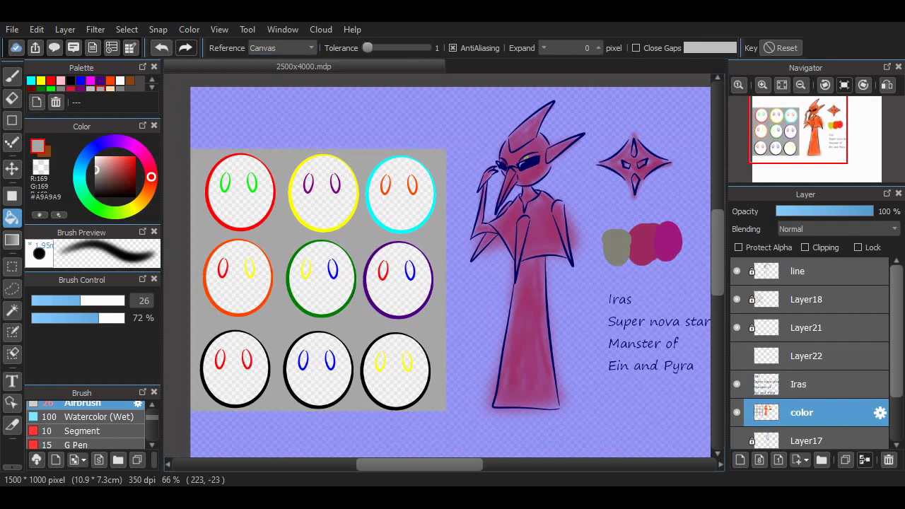
{"action": "left_click", "coordinate": [162, 47]}
{"action": "left_click", "coordinate": [314, 249]}
{"action": "scroll", "coordinate": [314, 249], "scroll_direction": "down", "scroll_amount": 2}
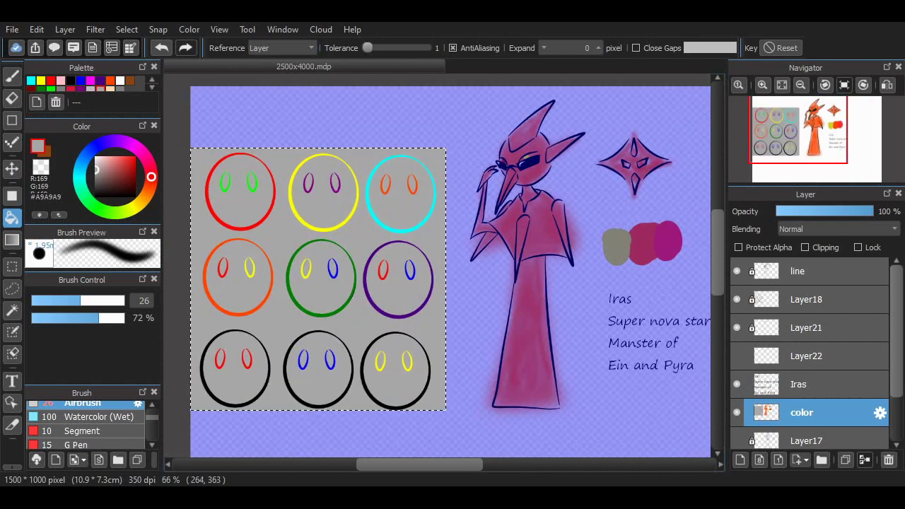
{"action": "left_click", "coordinate": [12, 266]}
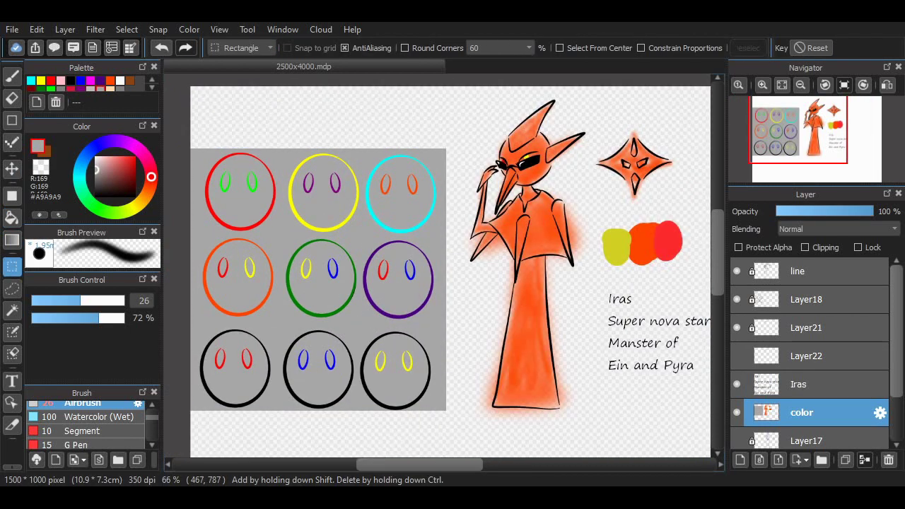
{"action": "left_click_drag", "start_coordinate": [408, 464], "coordinate": [418, 464]}
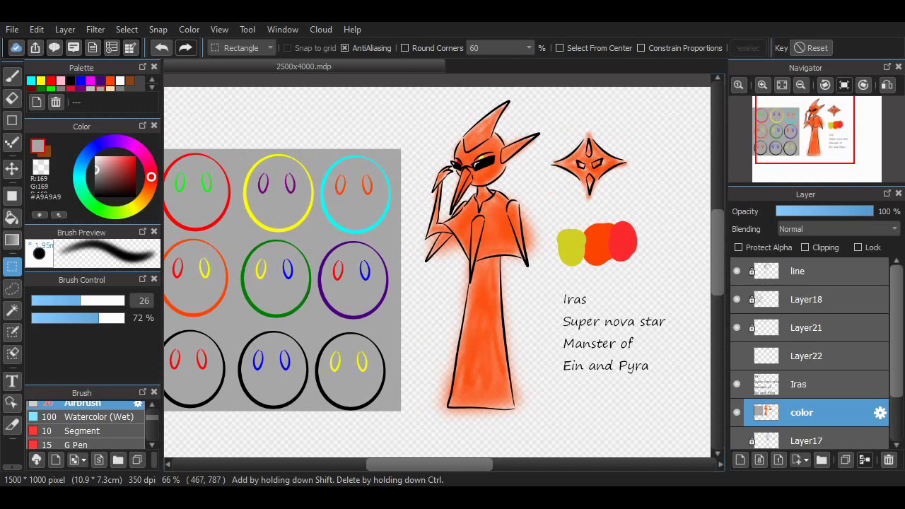
{"action": "scroll", "coordinate": [437, 272], "scroll_direction": "left", "scroll_amount": 2}
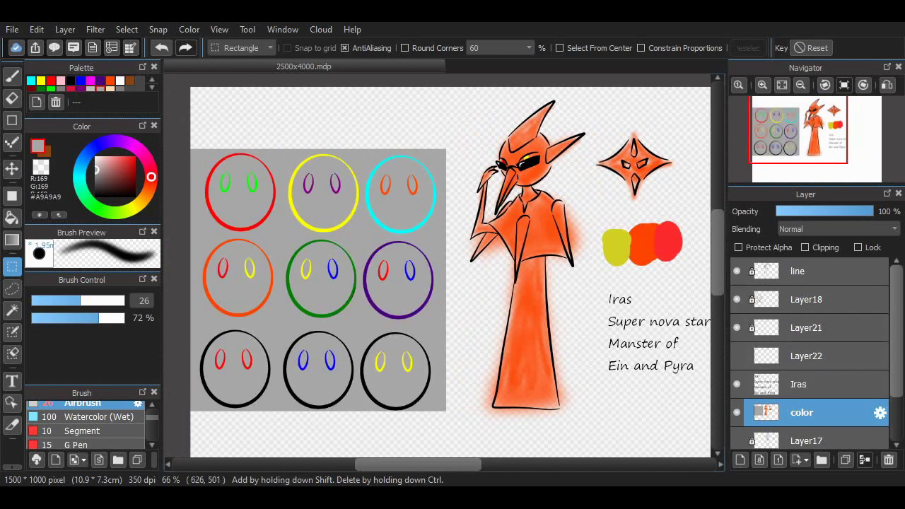
{"action": "scroll", "coordinate": [318, 338], "scroll_direction": "down", "scroll_amount": 1}
{"action": "scroll", "coordinate": [332, 346], "scroll_direction": "up", "scroll_amount": 2}
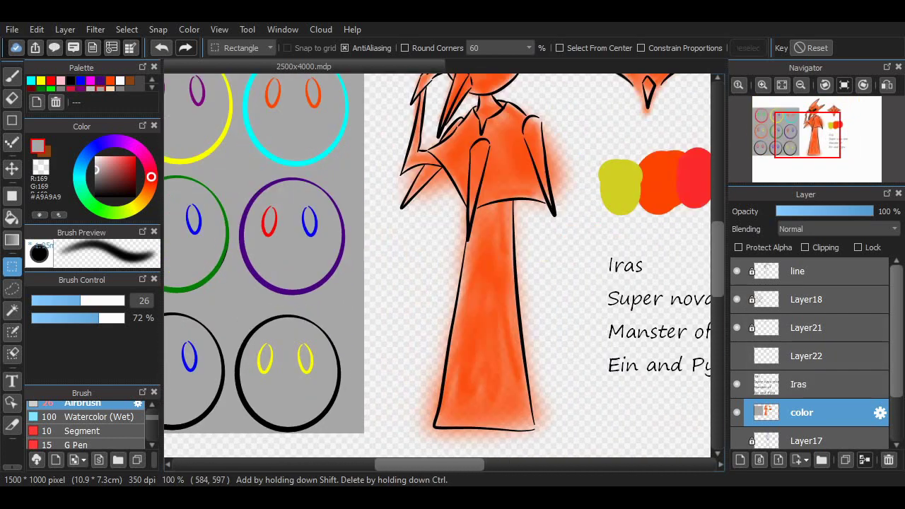
{"action": "scroll", "coordinate": [387, 369], "scroll_direction": "down", "scroll_amount": 3}
{"action": "scroll", "coordinate": [449, 307], "scroll_direction": "left", "scroll_amount": 1}
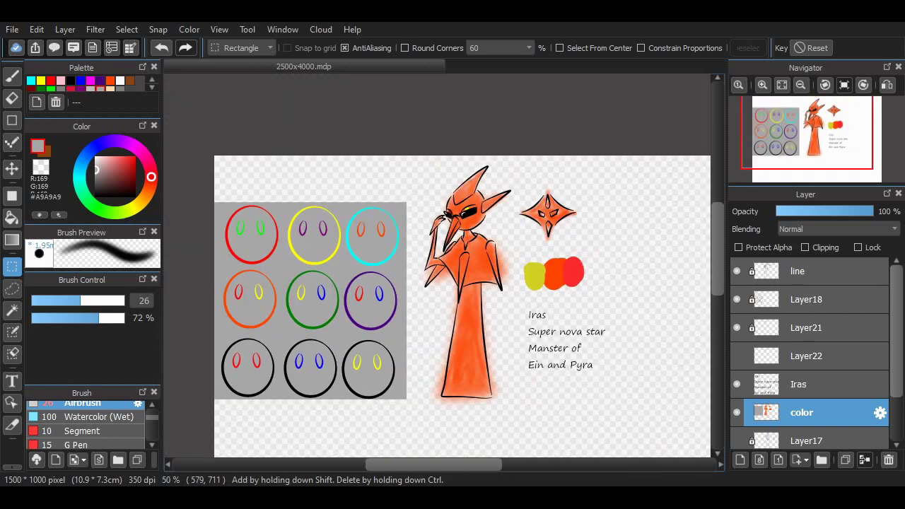